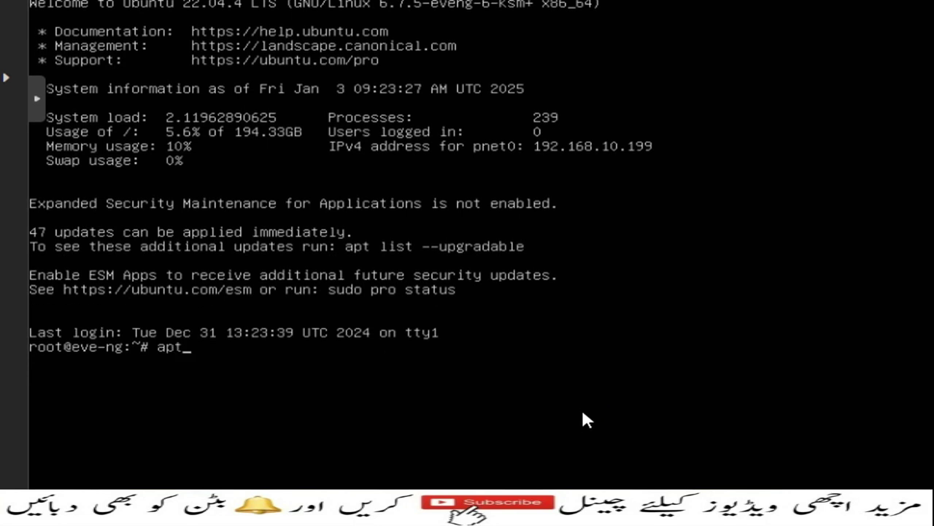
- Refresh the package lists with apt-get update and upgrade the installed packages with apt-get upgrade, agreeing to continue
text(get update)
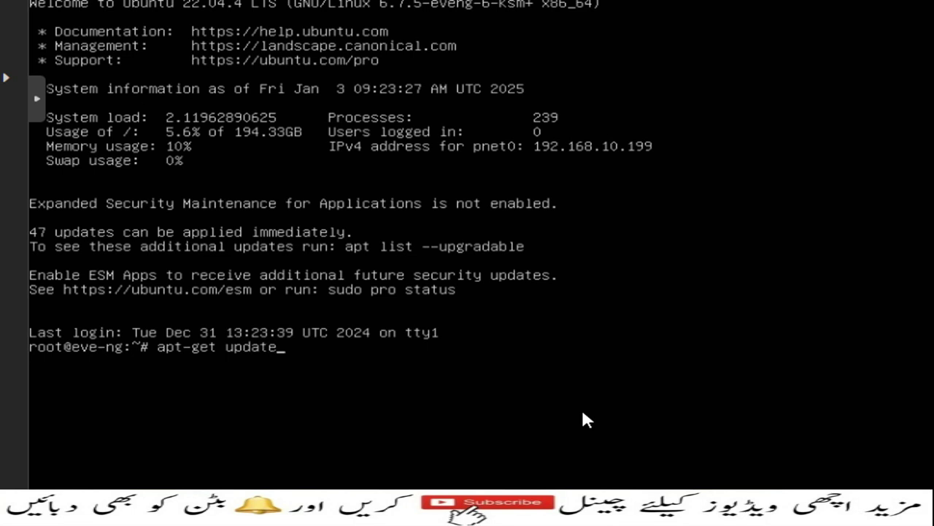
key(Return)
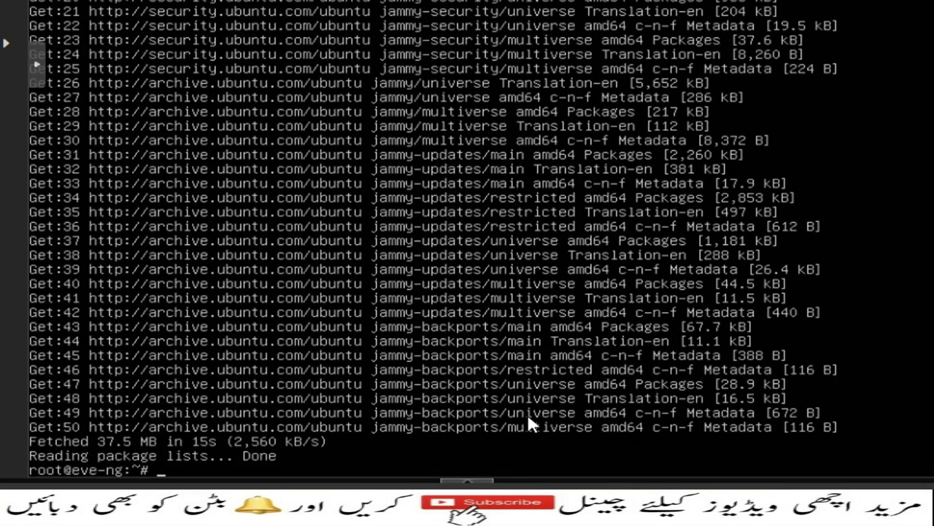
text(apt-get upgr)
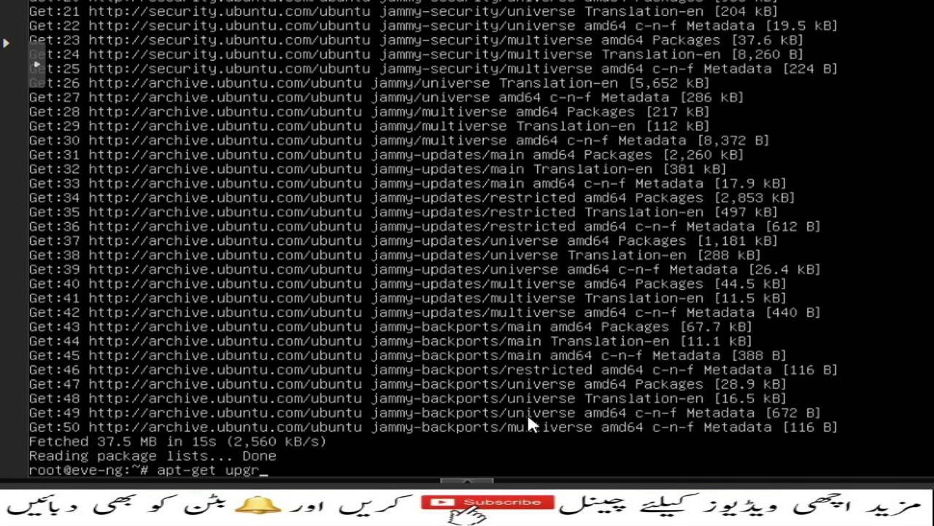
text(ade)
key(Return)
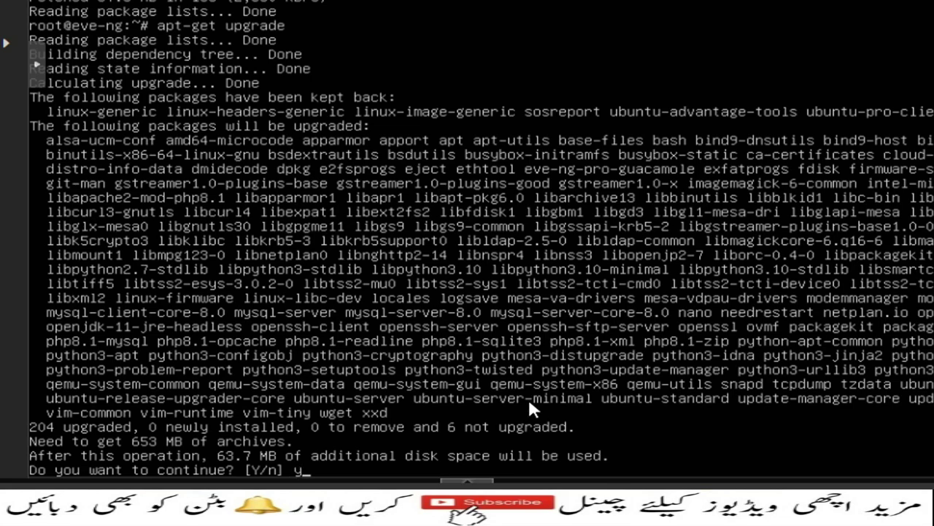
key(Return)
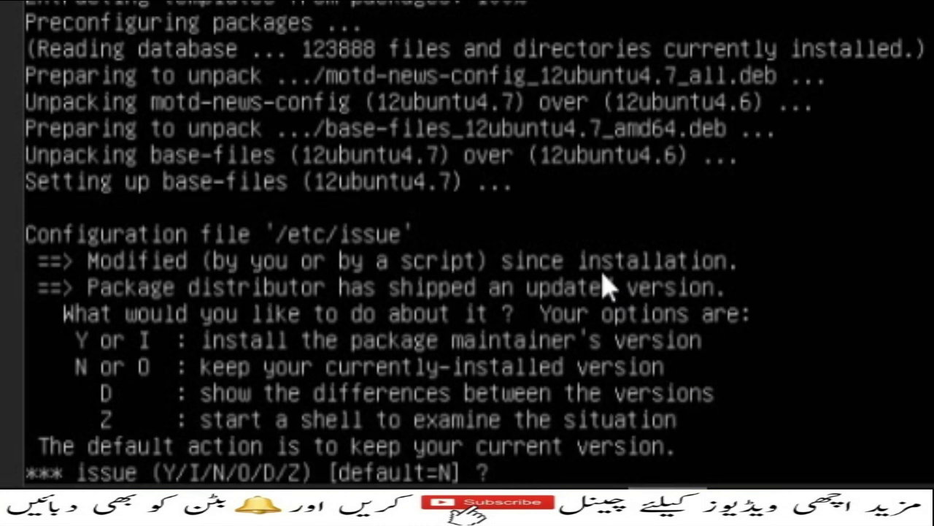
- Choose the package maintainer's version of /etc/issue for the upgrade and reboot the EVE-NG machine
text(n)
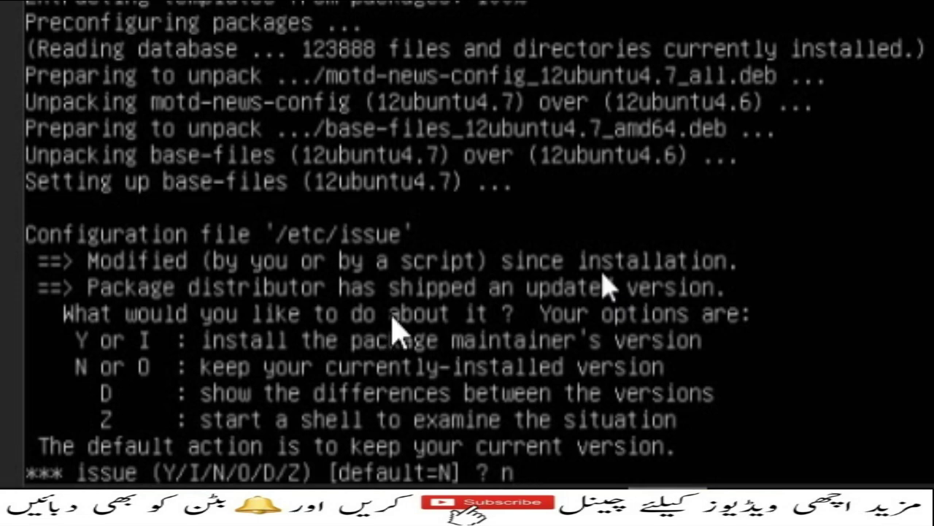
key(BackSpace)
text(y)
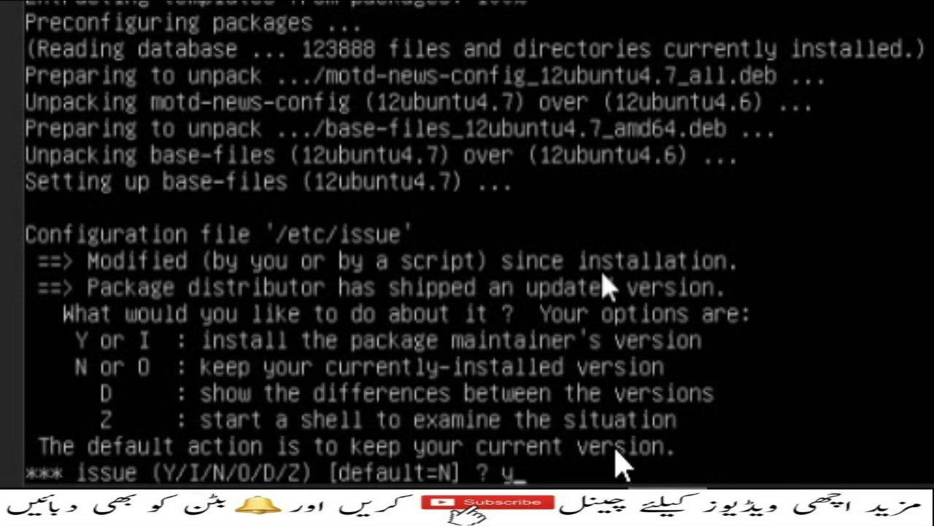
key(Return)
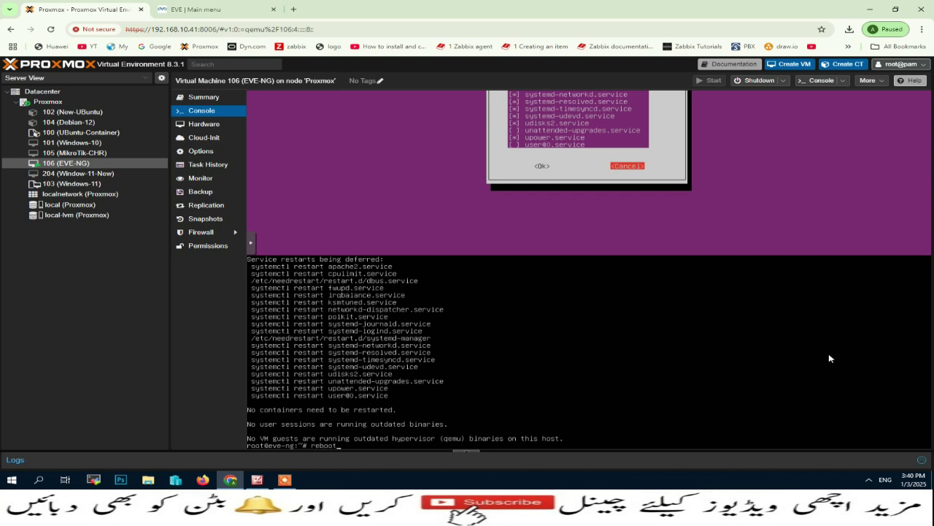
key(Return)
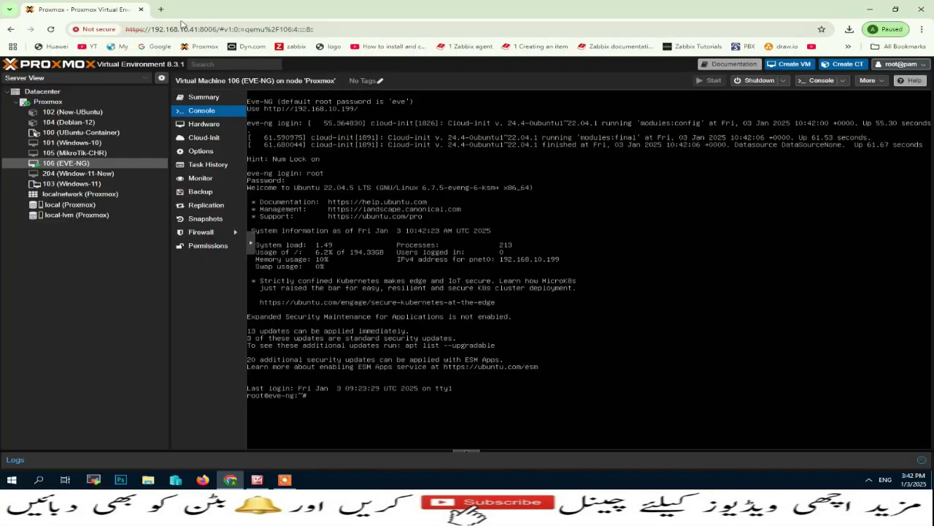
- Load the EVE-NG web interface at 192.168.10.199 in a new browser tab
click(161, 10)
click(175, 29)
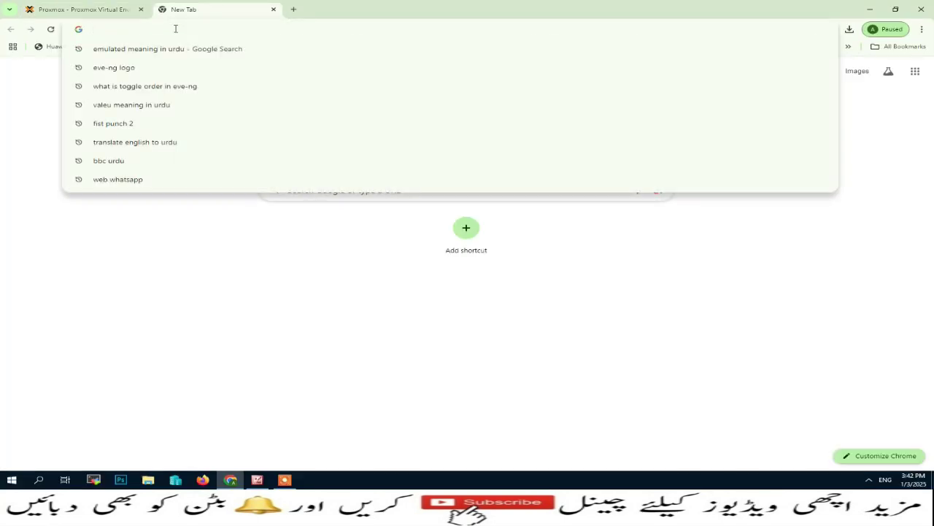
text(192.168.10)
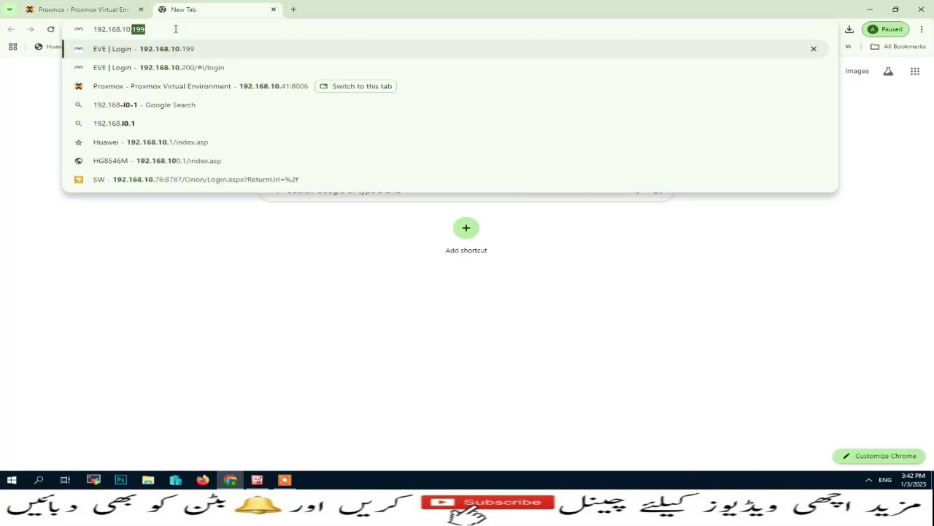
text(.199)
key(Return)
- Sign in to EVE-NG as admin with the account password, using the Html5 console
click(414, 251)
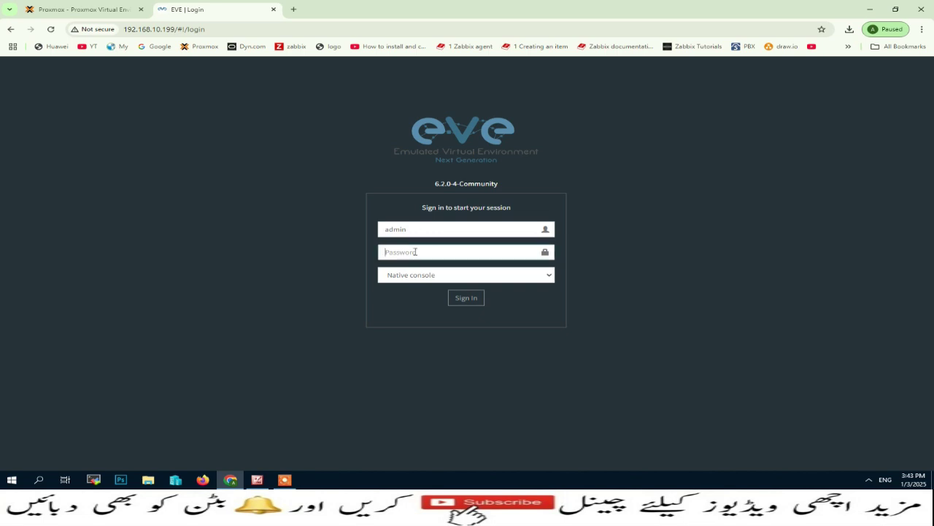
text(e)
click(520, 279)
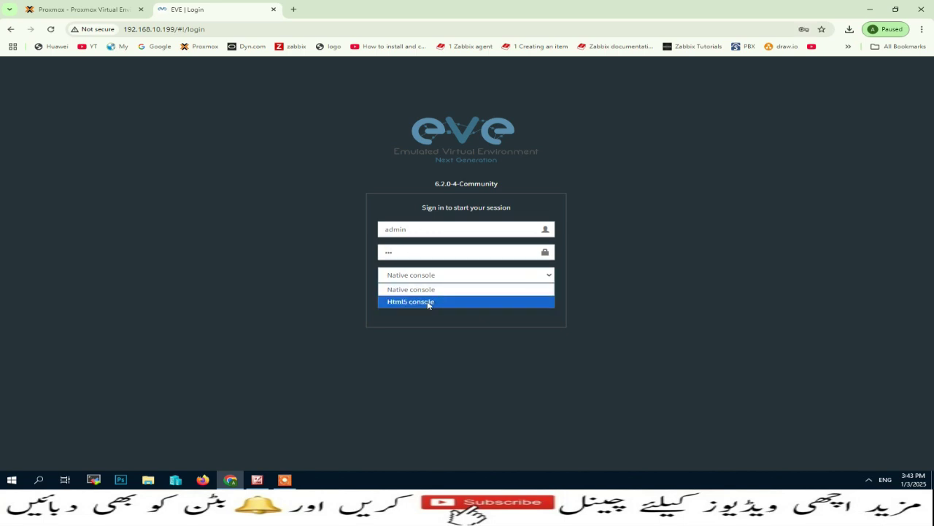
click(428, 301)
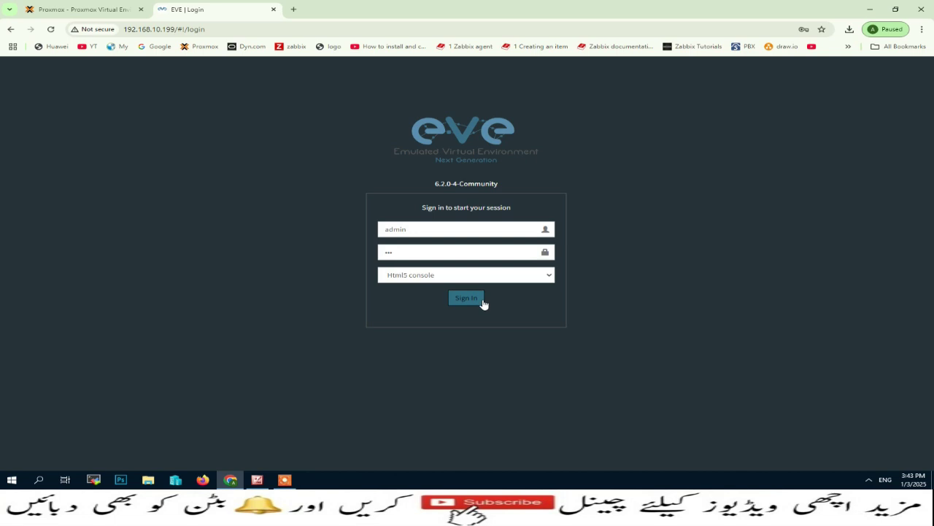
key(Return)
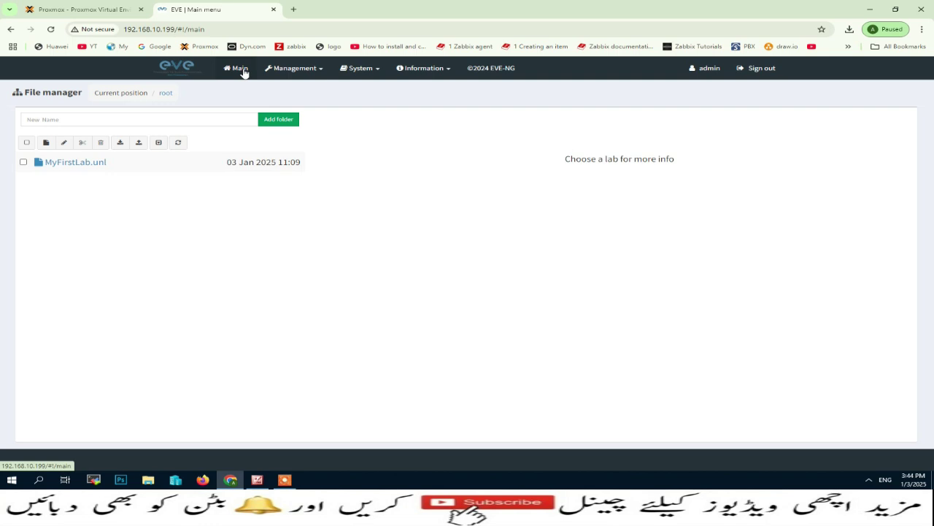
- Go to user management and look at the Add New User form without adding a user
click(323, 68)
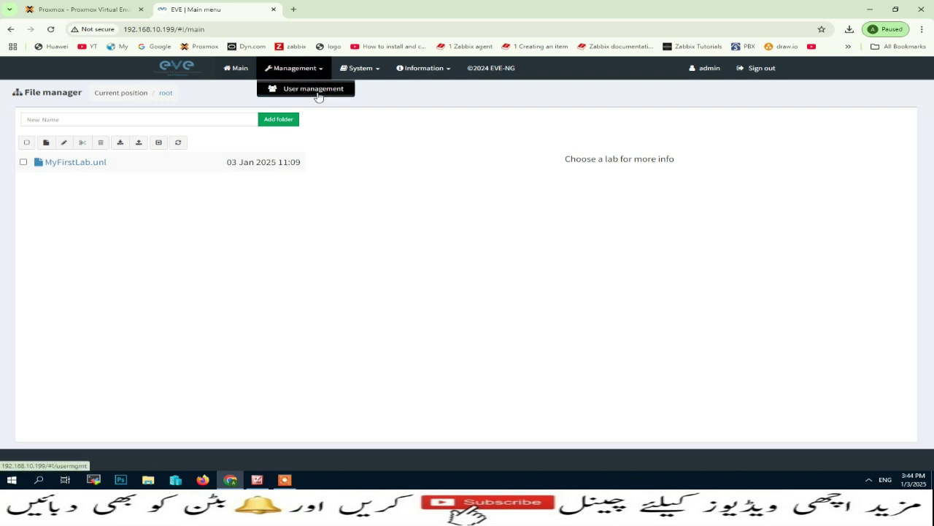
click(319, 89)
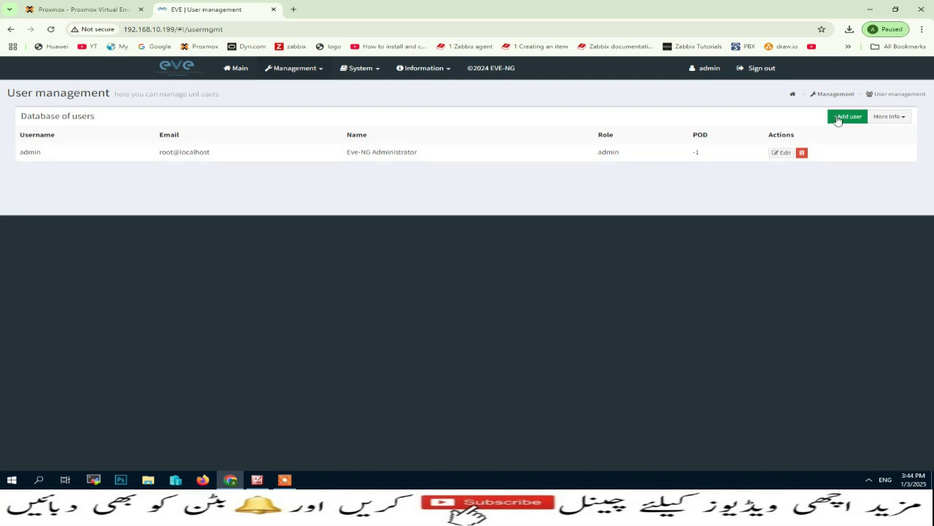
click(847, 116)
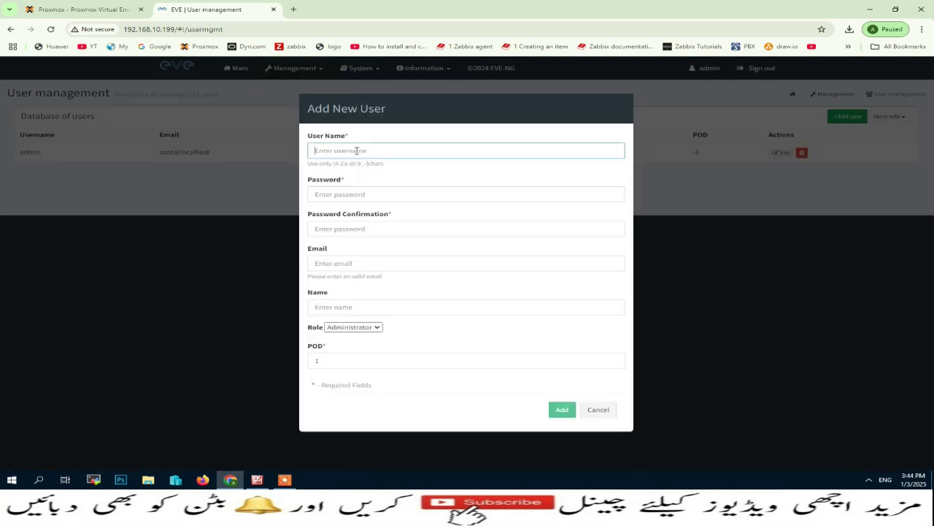
click(603, 413)
- Show the last session time, last session ip, current folder and current lab columns in the users table
click(905, 119)
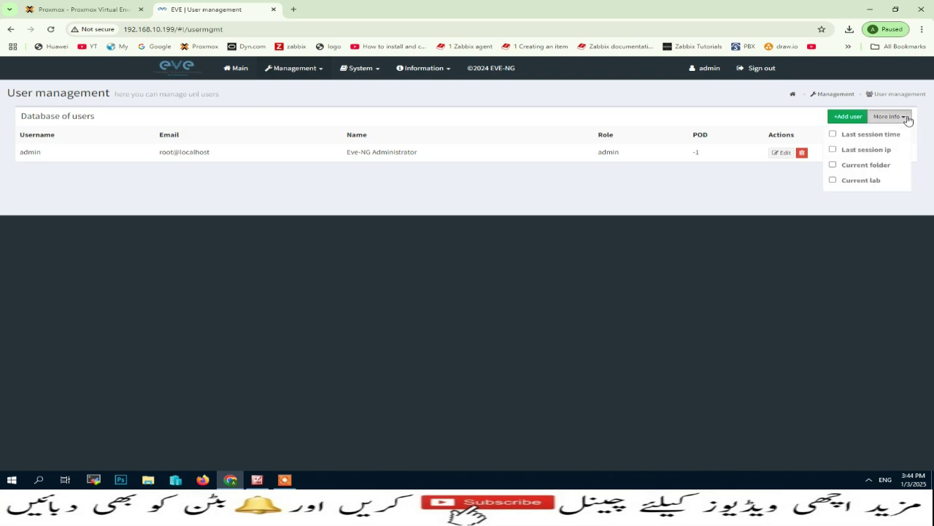
click(833, 135)
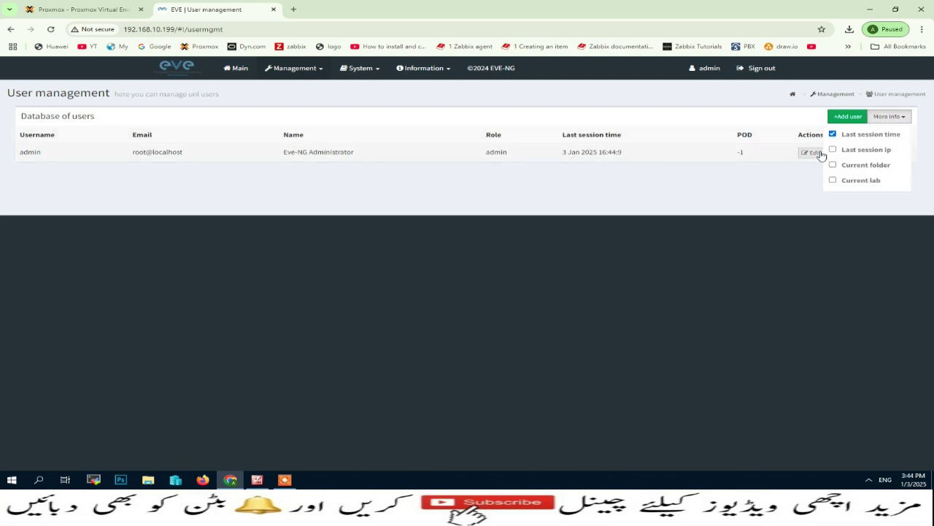
click(833, 150)
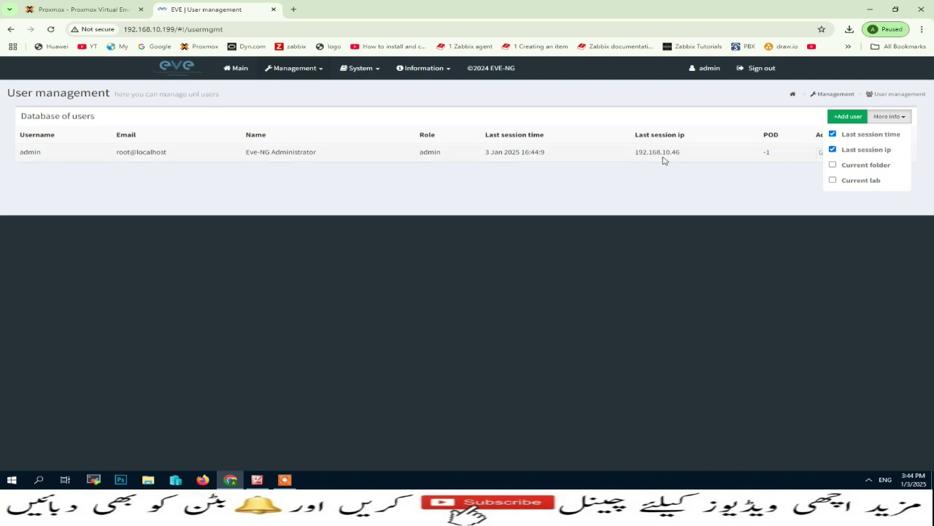
click(832, 165)
click(833, 181)
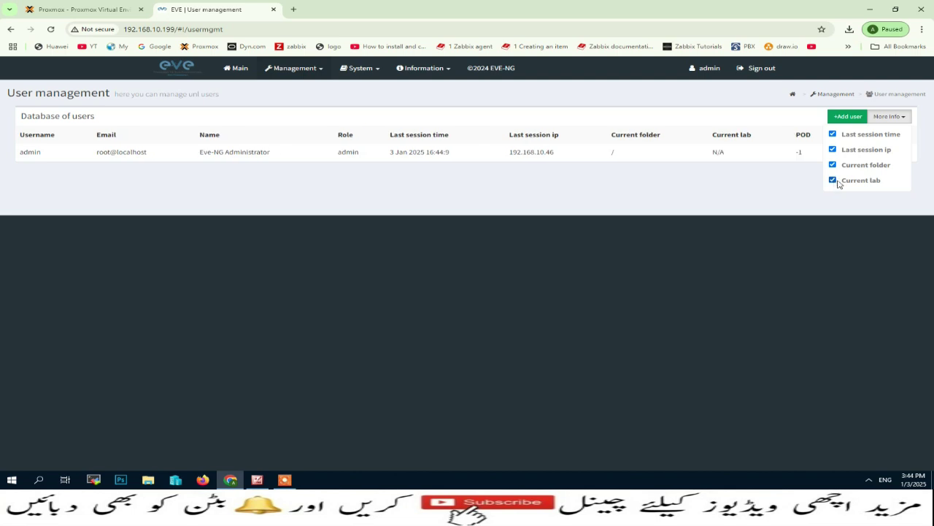
click(921, 145)
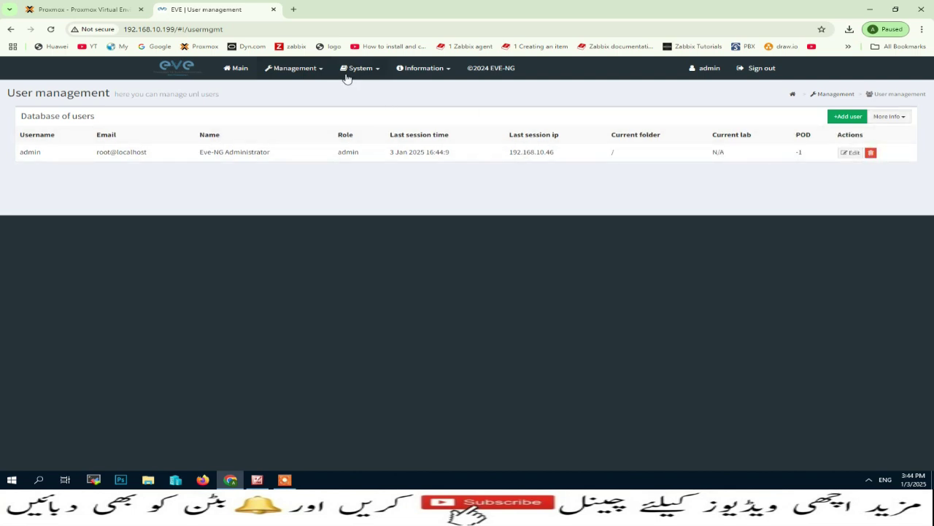
- View the system status page and the available information links, and visit the EVE-NG website before returning to system status
click(378, 70)
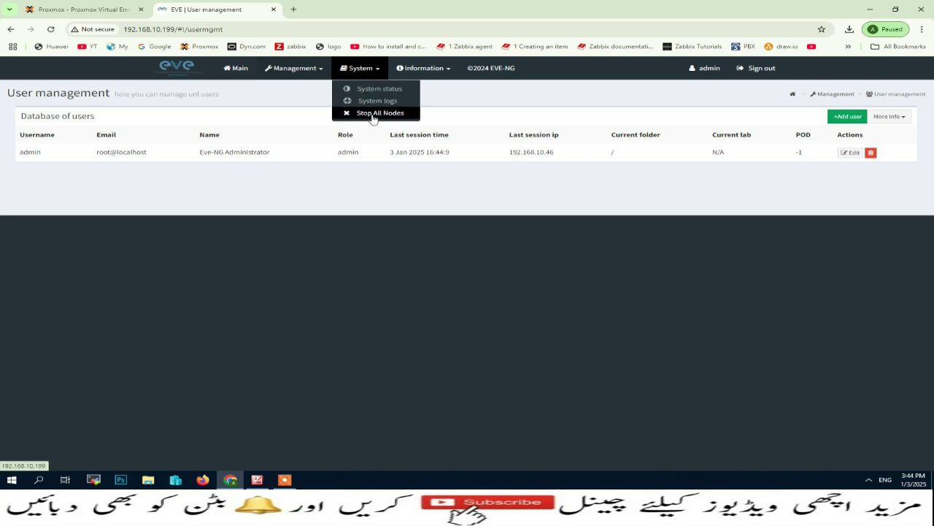
click(394, 91)
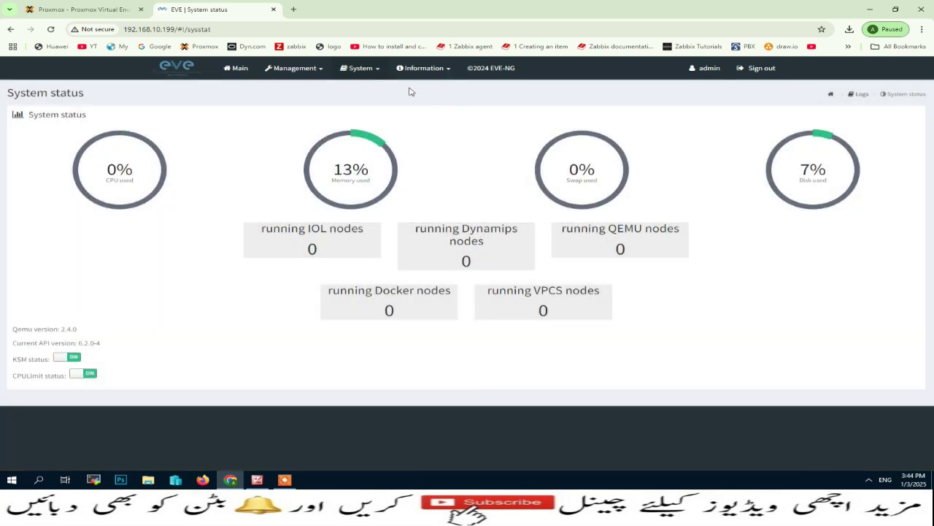
click(448, 70)
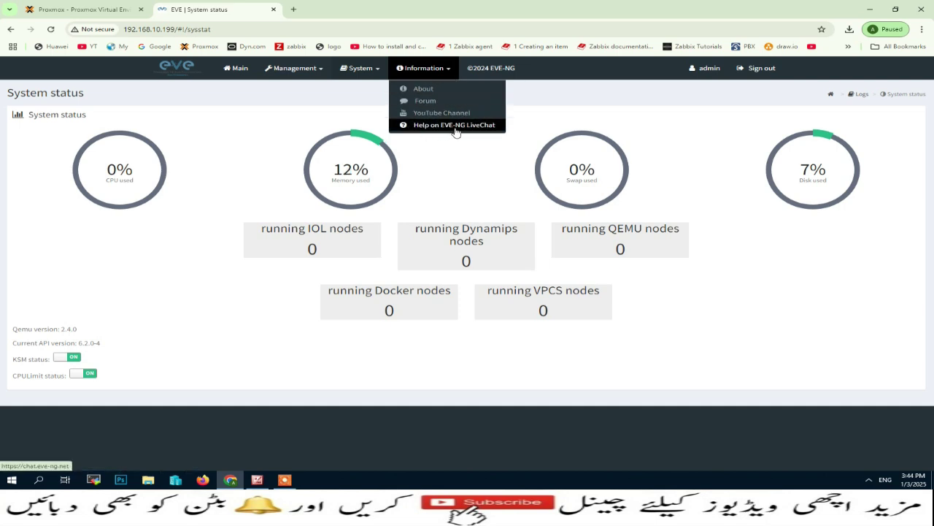
click(496, 71)
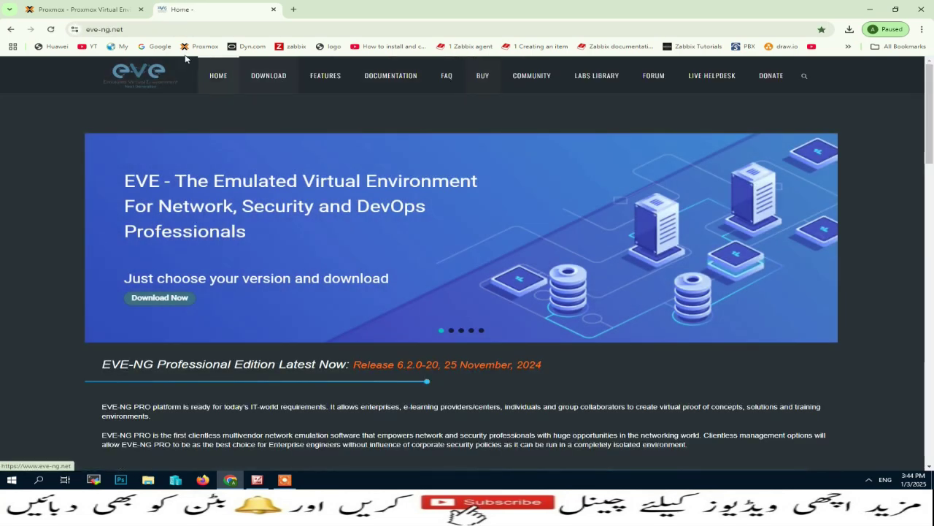
click(10, 29)
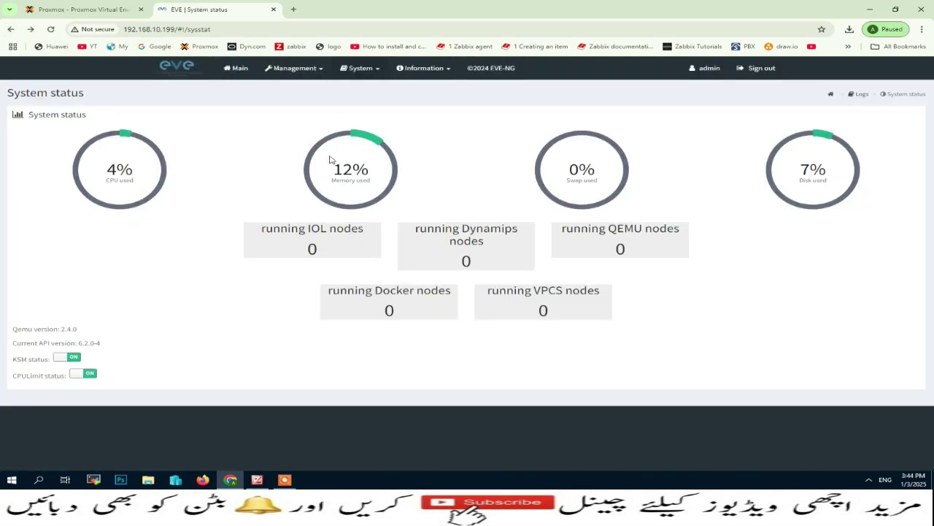
- Return to the main file manager and add a folder named CCNA in root
click(239, 71)
mouse_move(94, 165)
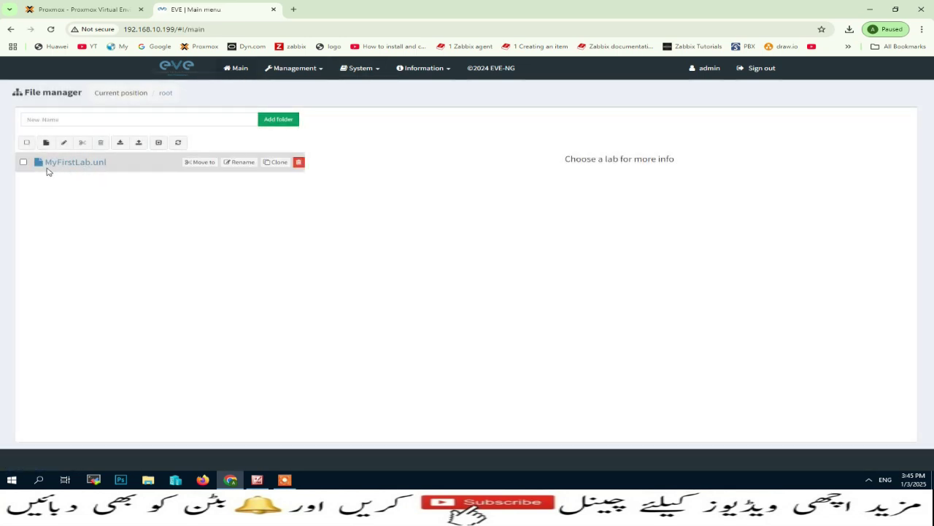
click(52, 119)
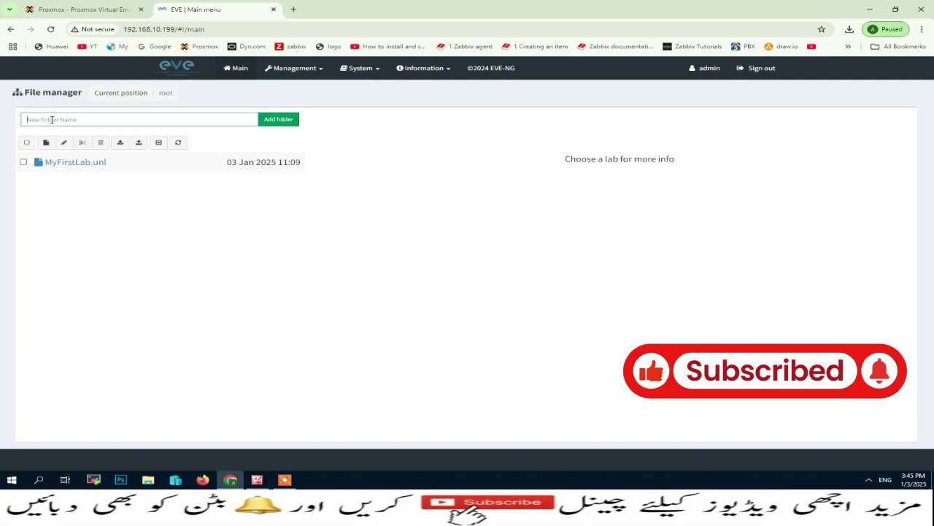
text(d)
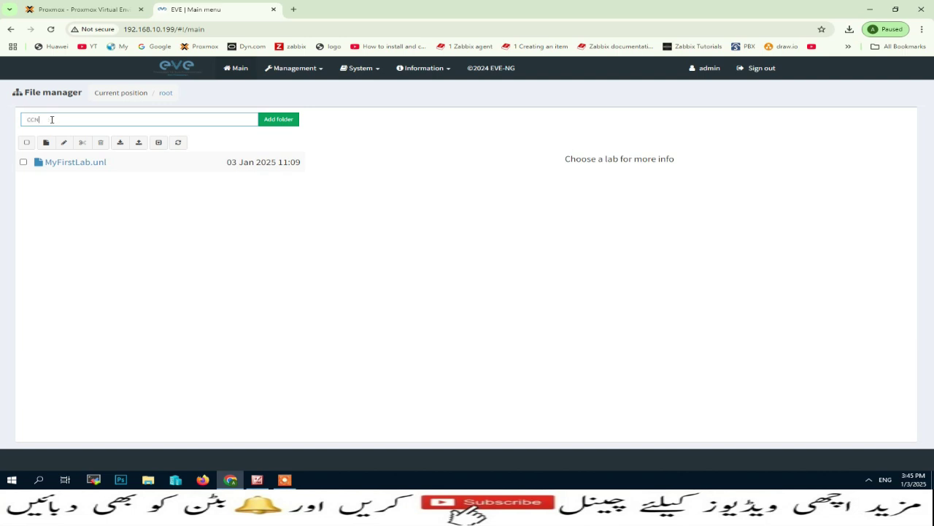
text(CNA)
click(276, 119)
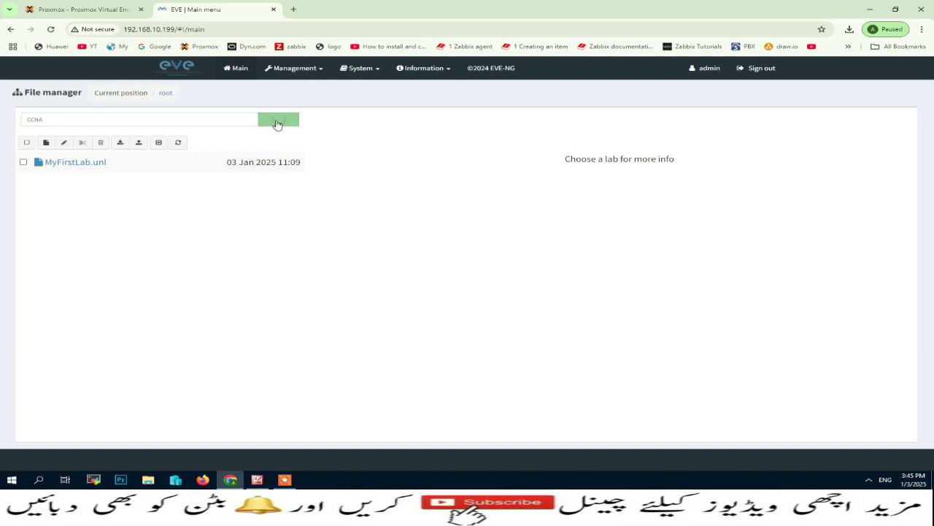
- Add a folder named CCNP in root
click(60, 118)
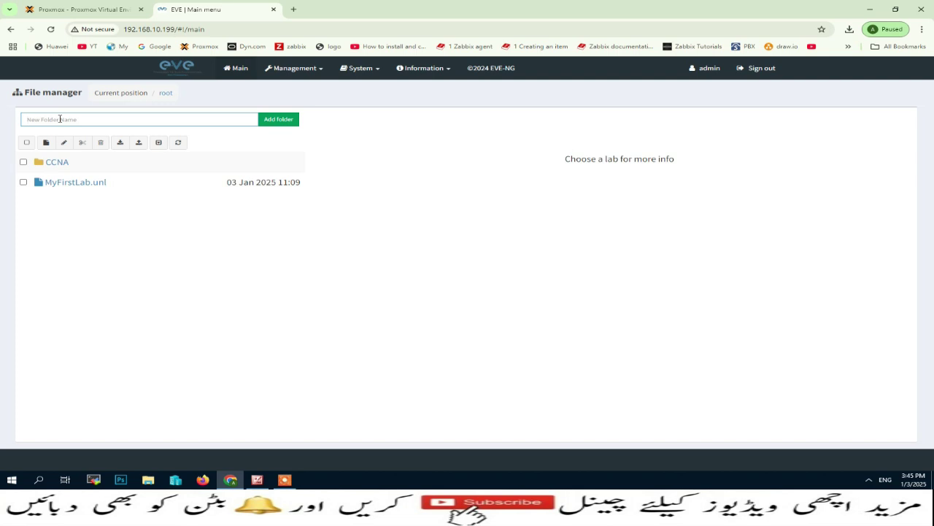
text(ccNP)
click(271, 123)
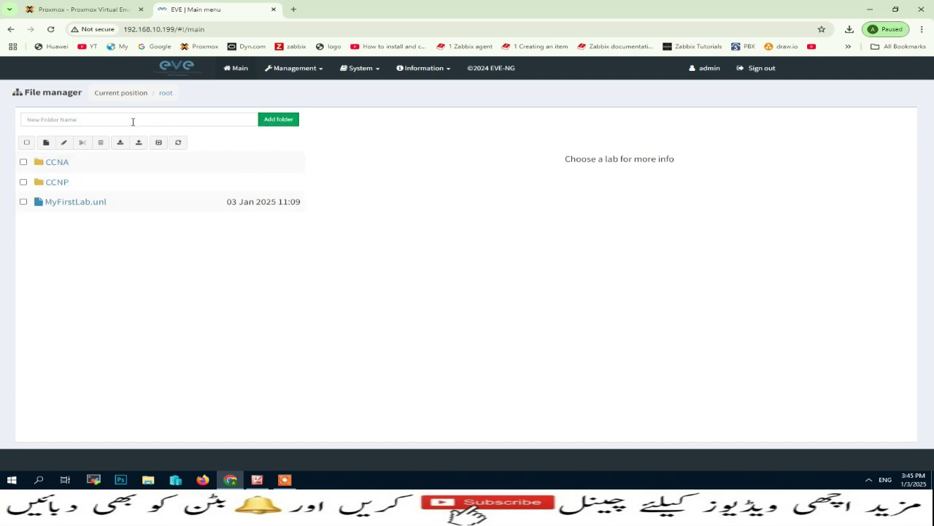
- Add a folder named FORtiGATE in root
click(133, 122)
text(f)
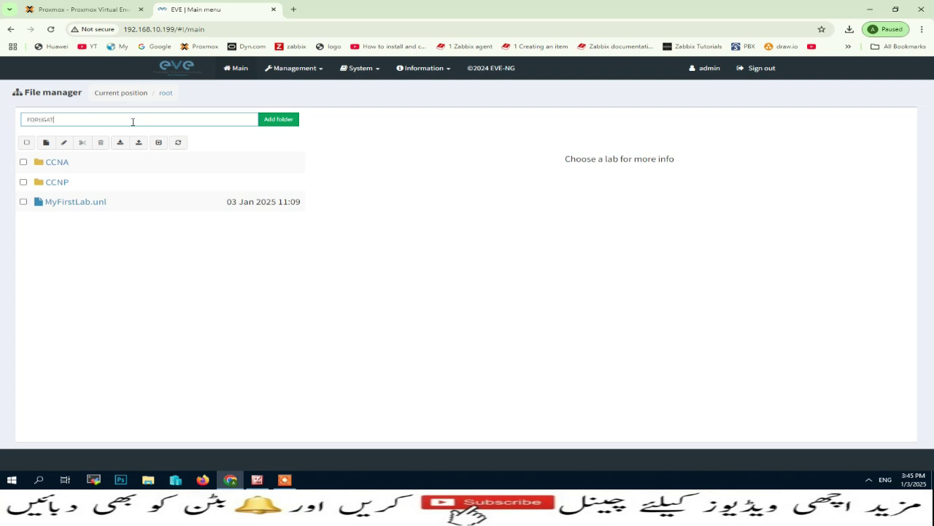
click(274, 119)
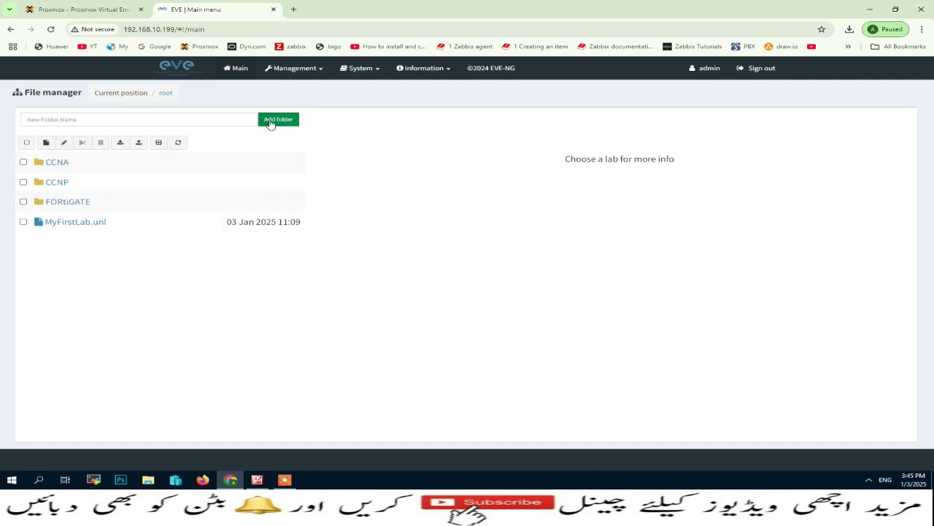
- Try selecting and deselecting all root items, and open the CCNA folder's name for editing, keeping it as CCNA
click(26, 143)
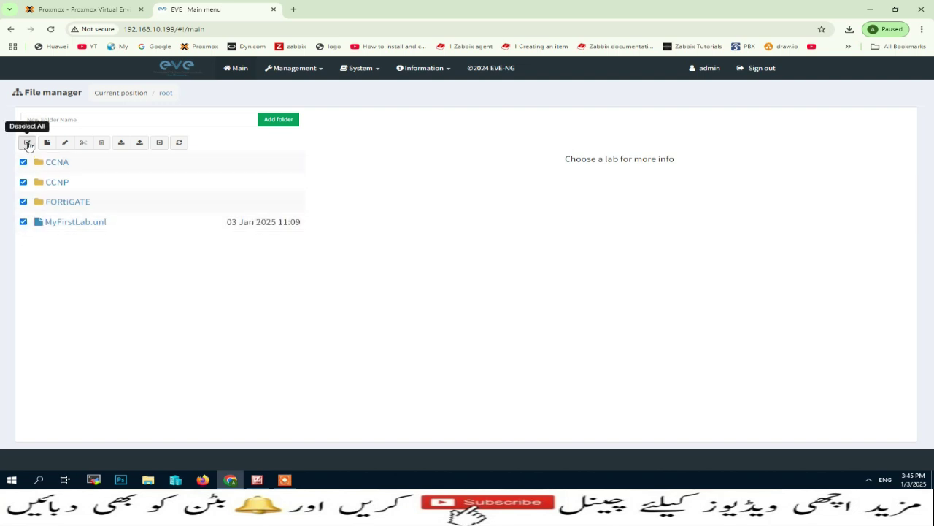
click(28, 144)
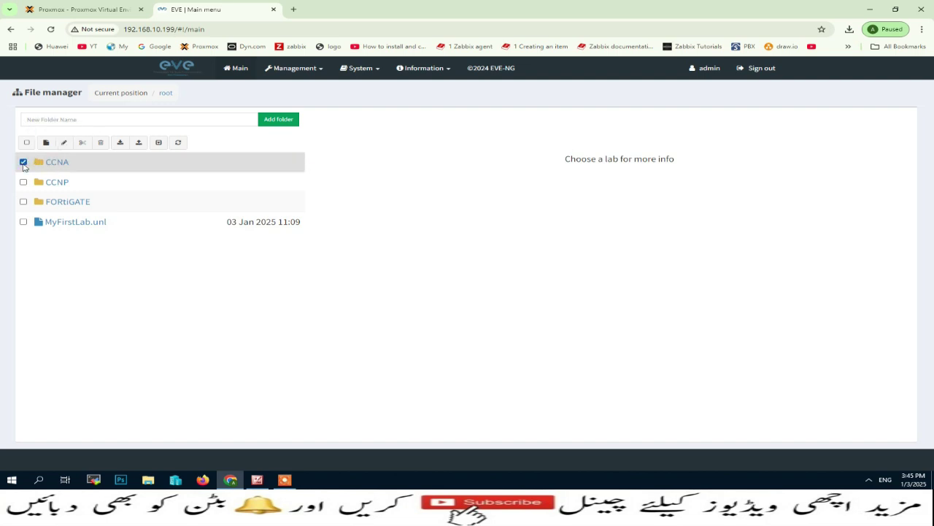
click(65, 143)
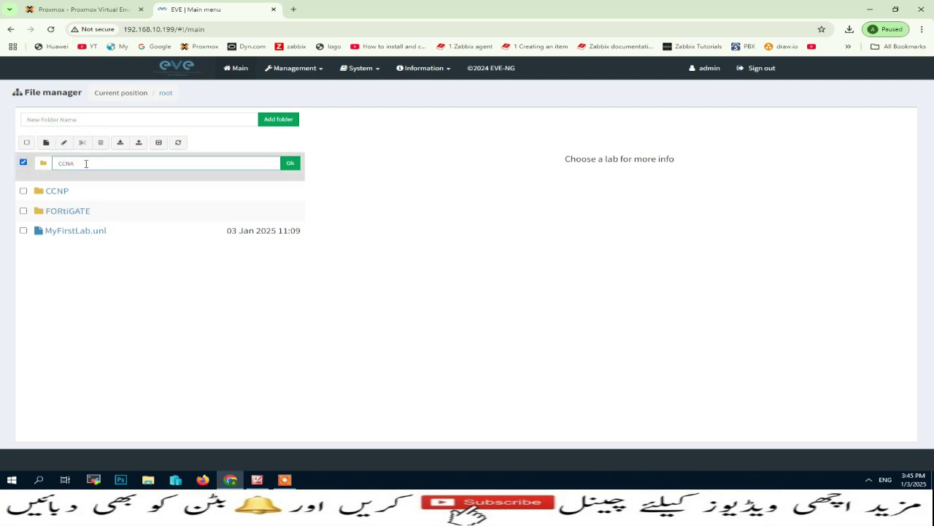
click(291, 163)
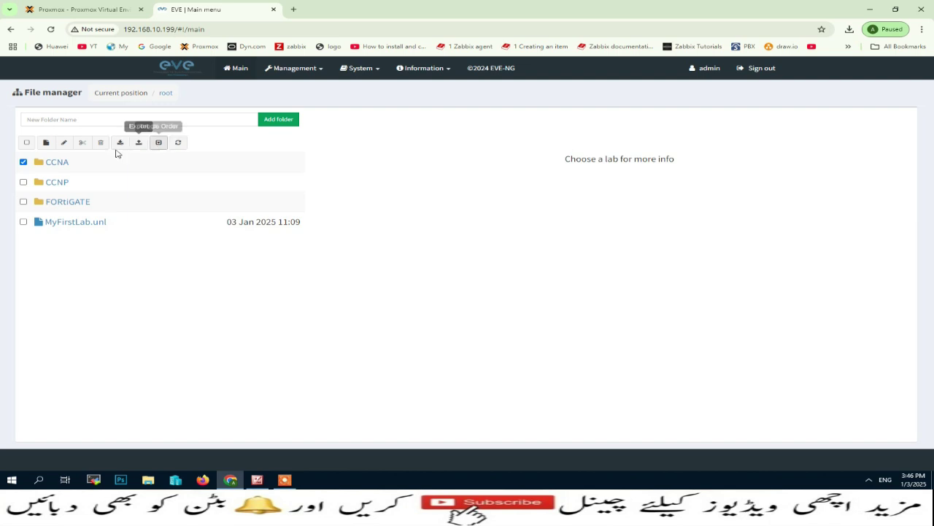
click(23, 161)
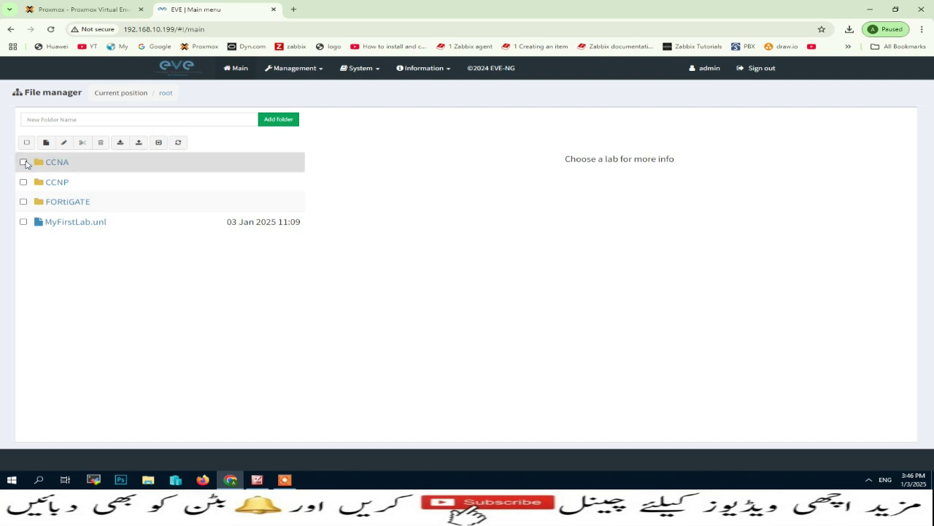
- Open MyFirstLab to view its topology, and close the lab again
click(108, 222)
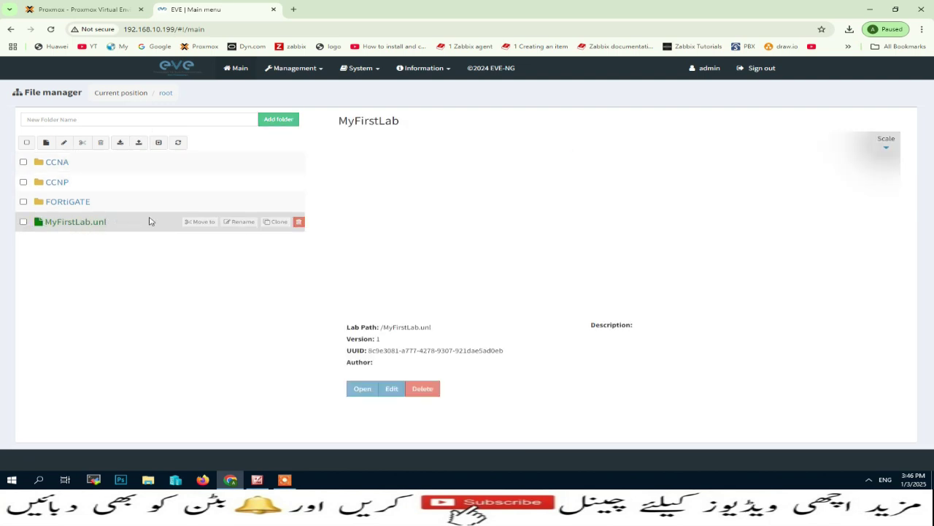
click(363, 390)
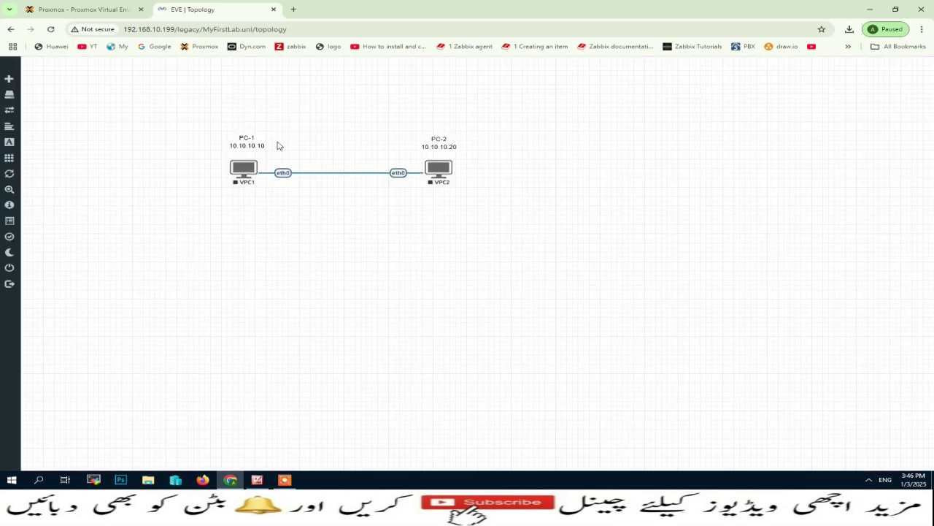
mouse_move(10, 253)
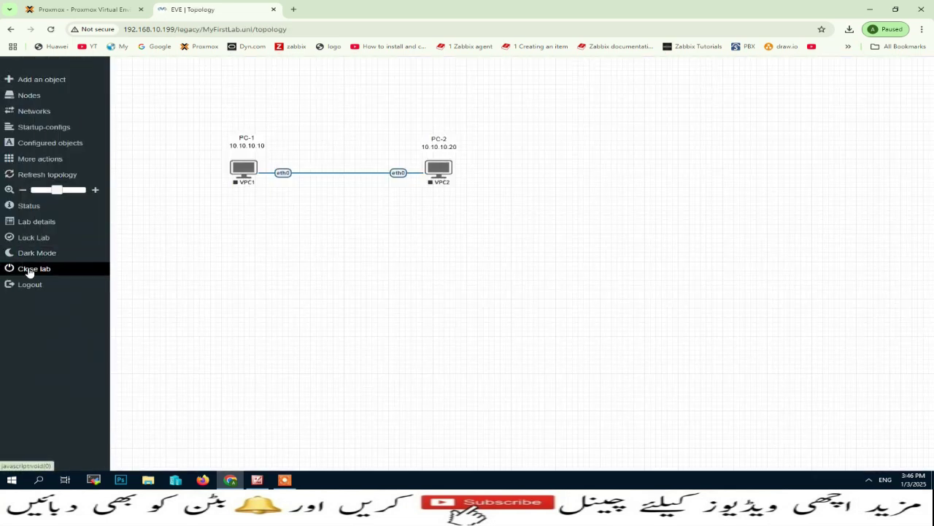
click(29, 270)
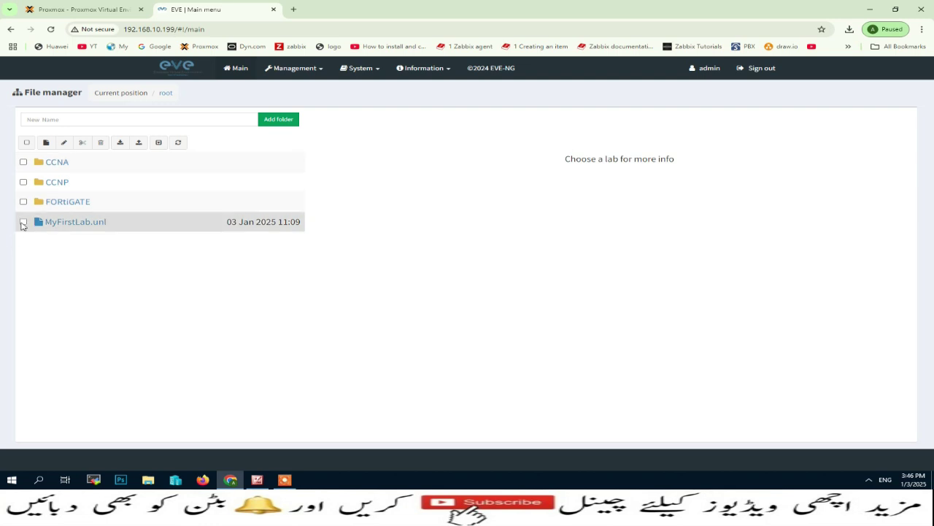
- Export MyFirstLab.unl and keep the blocked zip download, removing the download-1.png and download.jpg entries from the download history
click(22, 222)
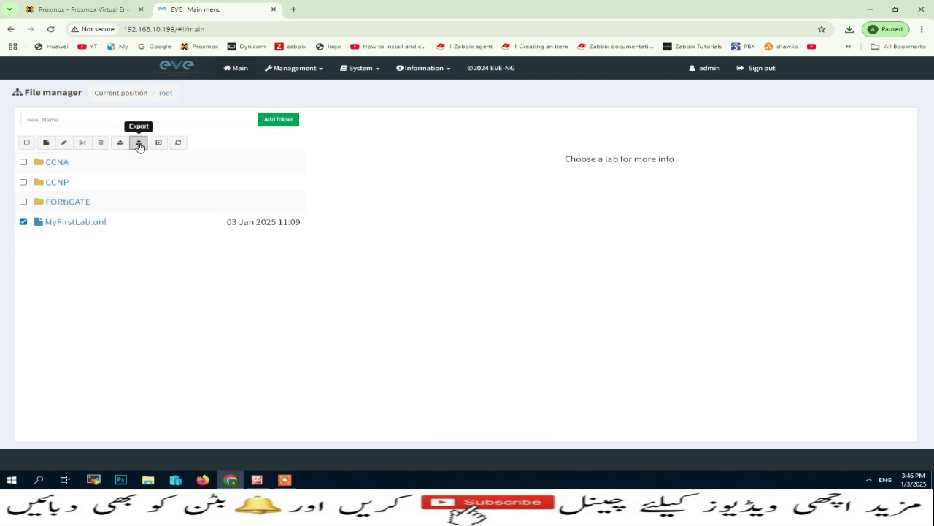
click(140, 146)
click(842, 151)
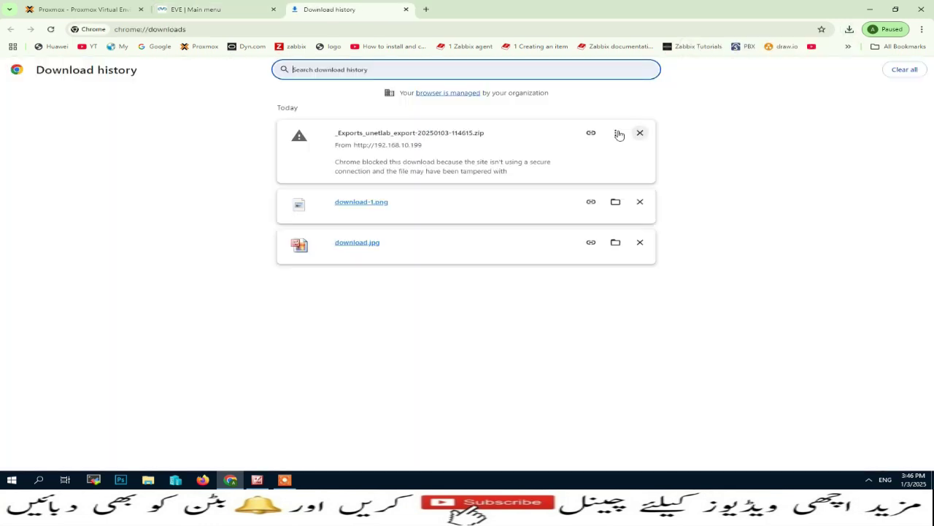
click(640, 202)
click(640, 201)
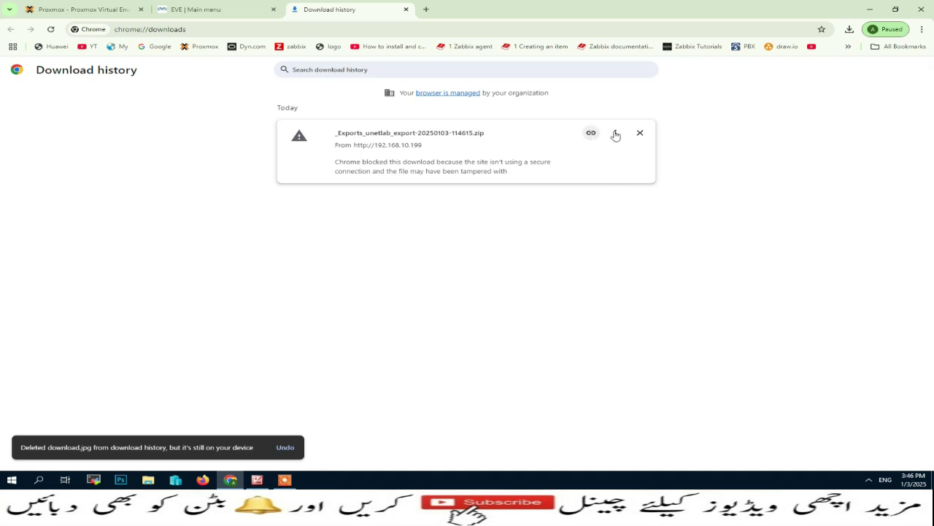
click(616, 132)
click(563, 155)
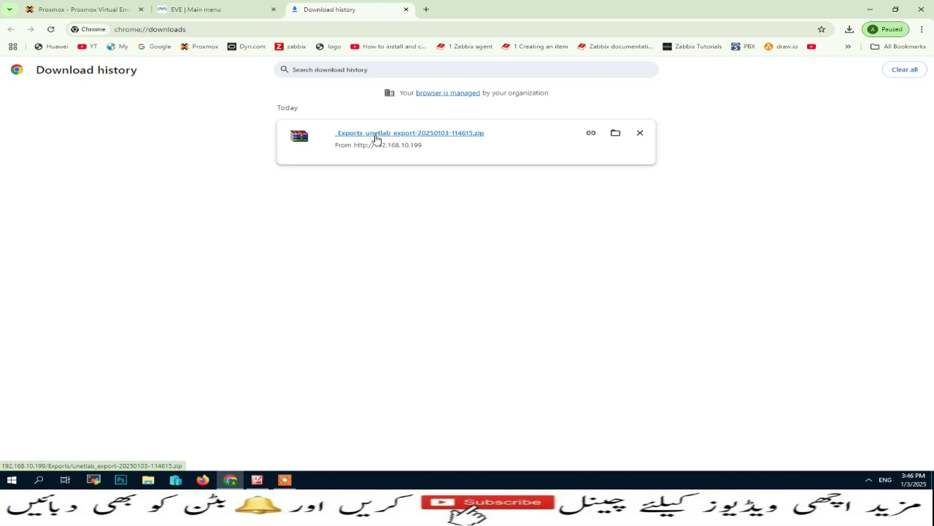
- Show the exported zip in its folder, and remove its entry from the browser's download history
click(615, 135)
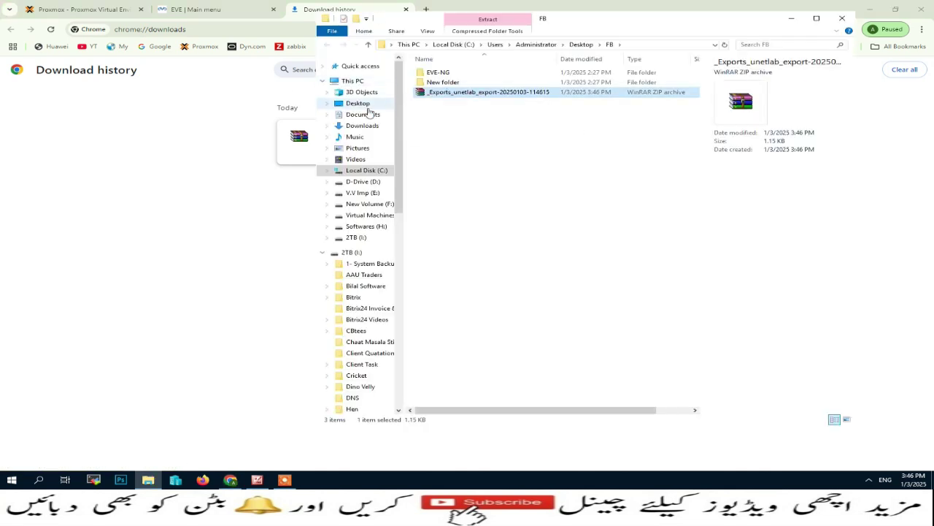
click(234, 127)
click(640, 133)
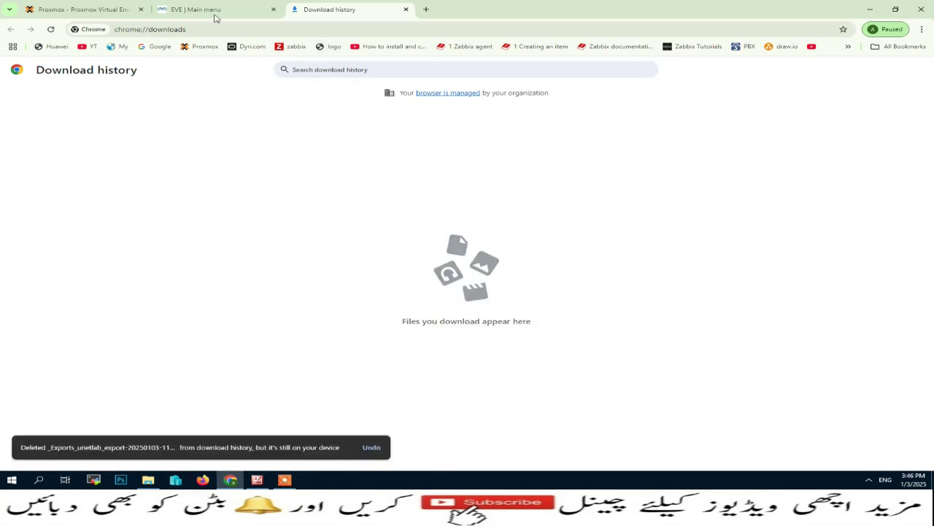
- Return to the EVE-NG file manager and delete MyFirstLab.unl from root
click(214, 10)
click(24, 222)
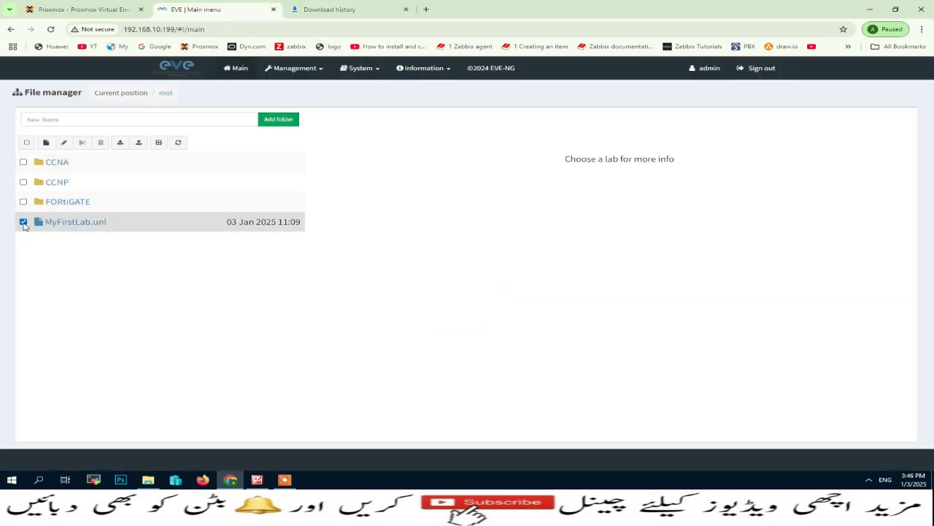
click(101, 145)
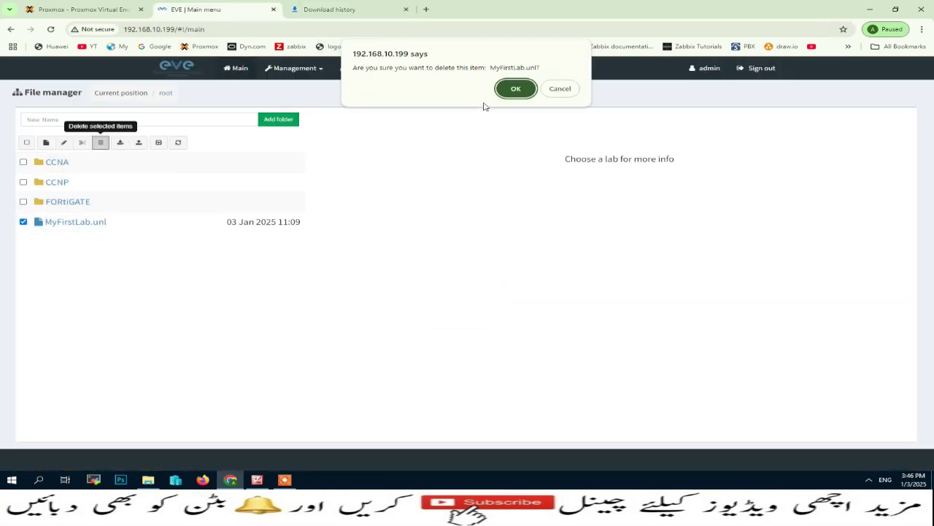
click(517, 90)
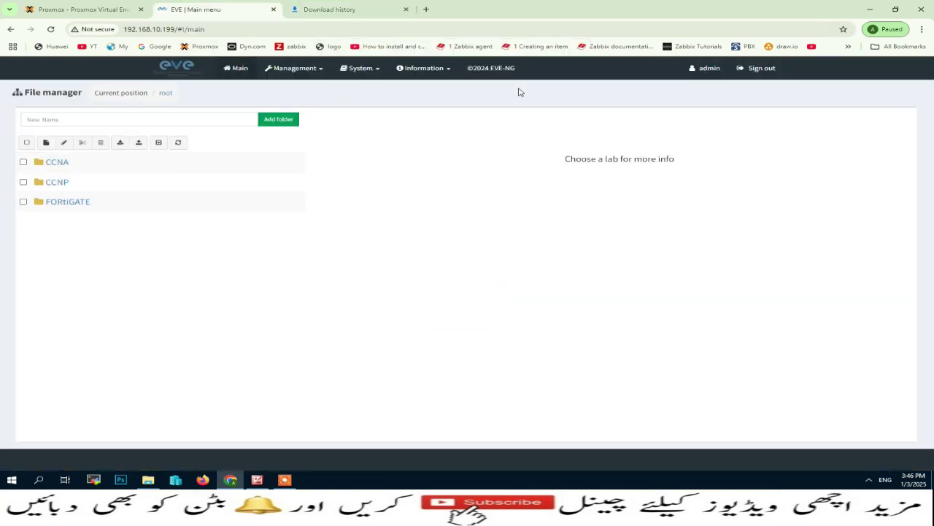
click(121, 144)
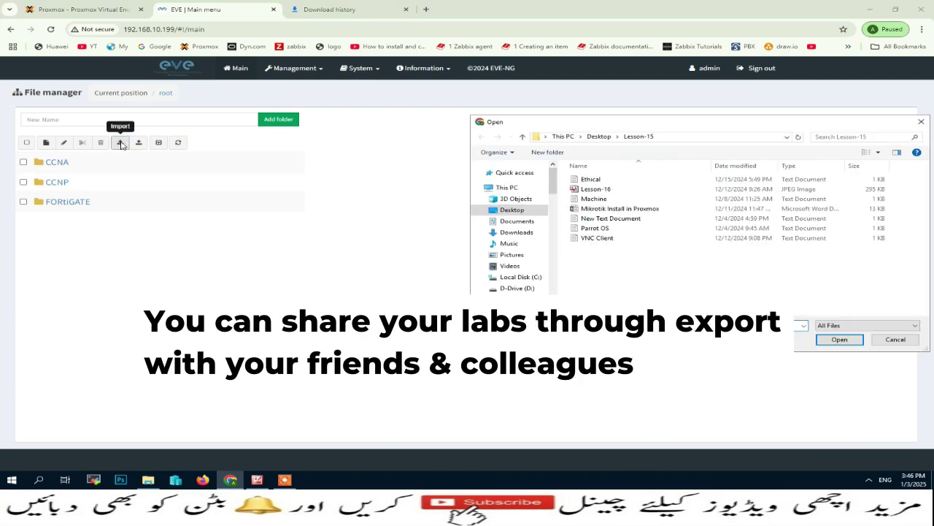
click(519, 214)
double_click(591, 208)
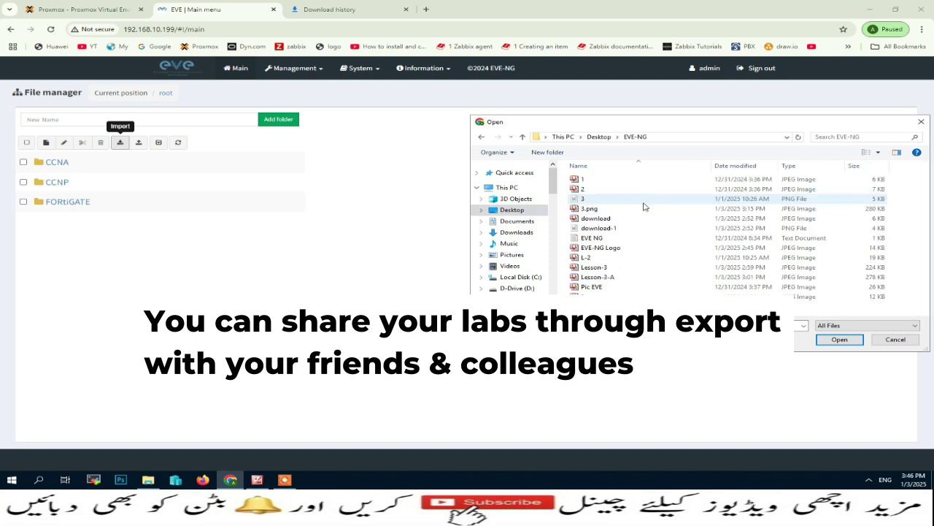
click(531, 210)
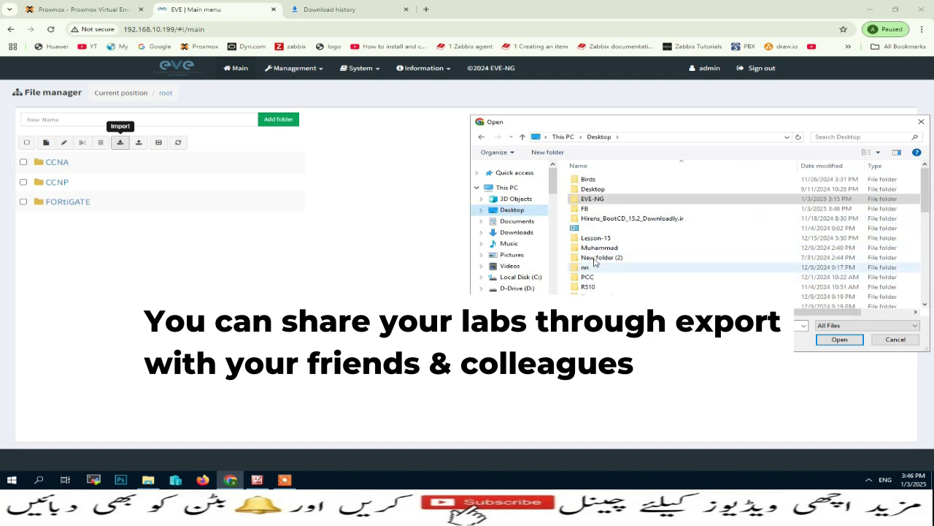
double_click(592, 208)
click(616, 199)
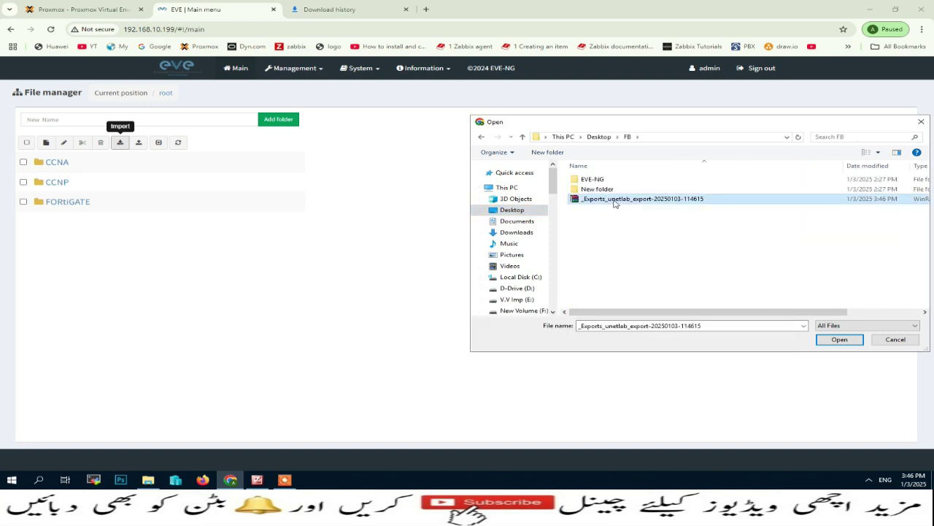
double_click(615, 199)
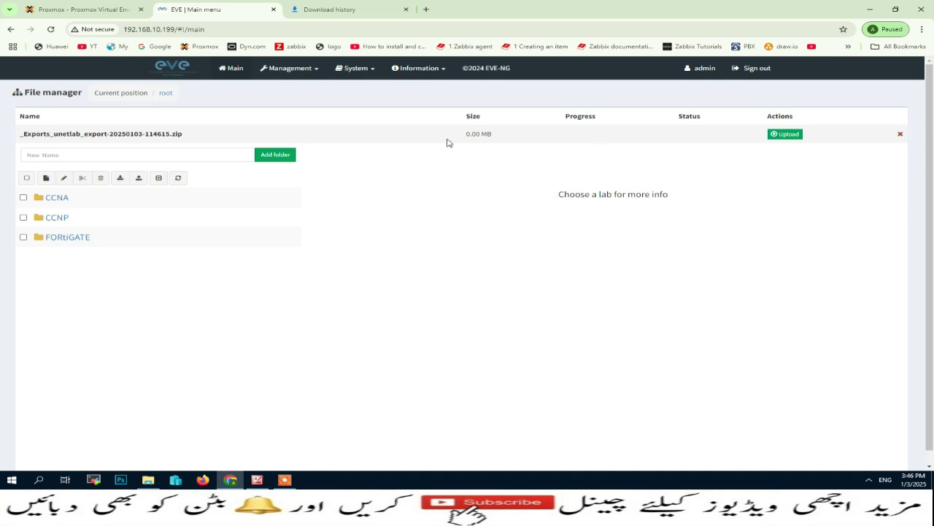
- Upload the chosen export zip into root and remove its entry from the upload list
drag(23, 134, 181, 132)
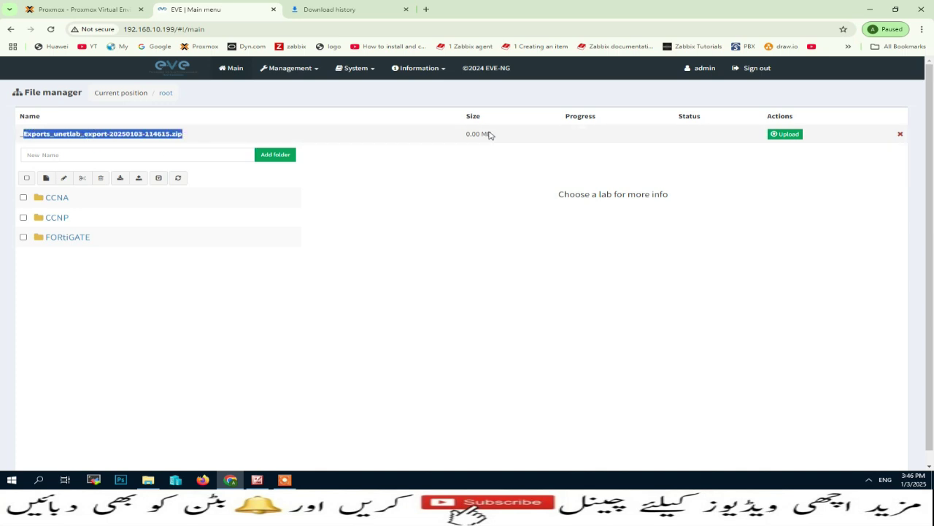
click(787, 134)
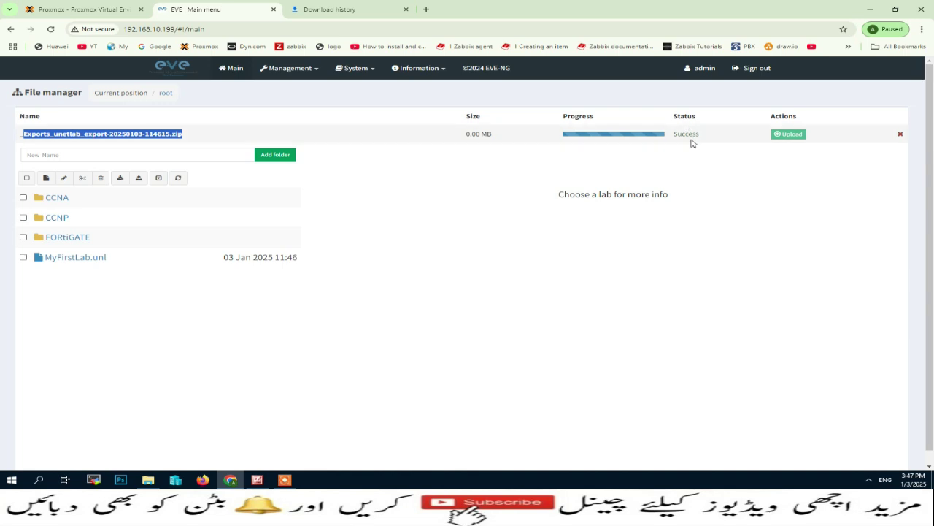
click(900, 134)
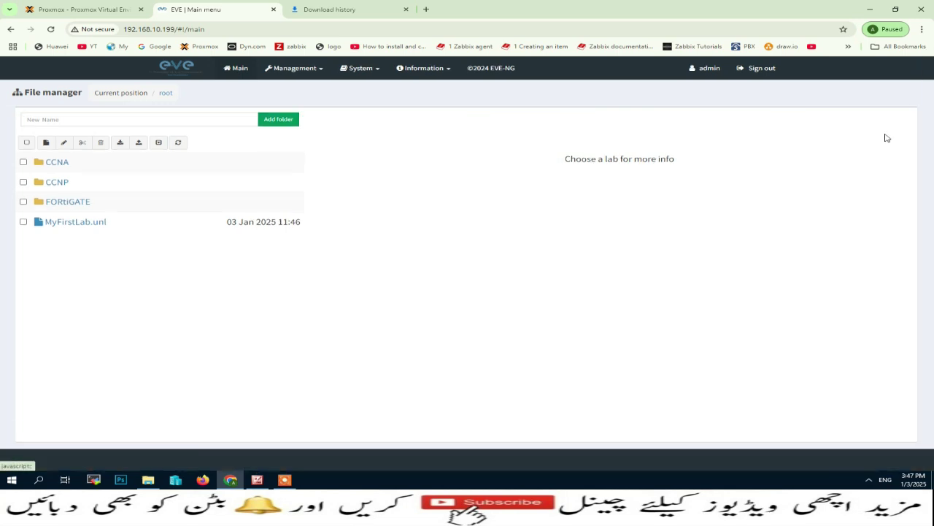
- Open the imported MyFirstLab to check its topology, and return to the file manager by closing the lab
double_click(85, 223)
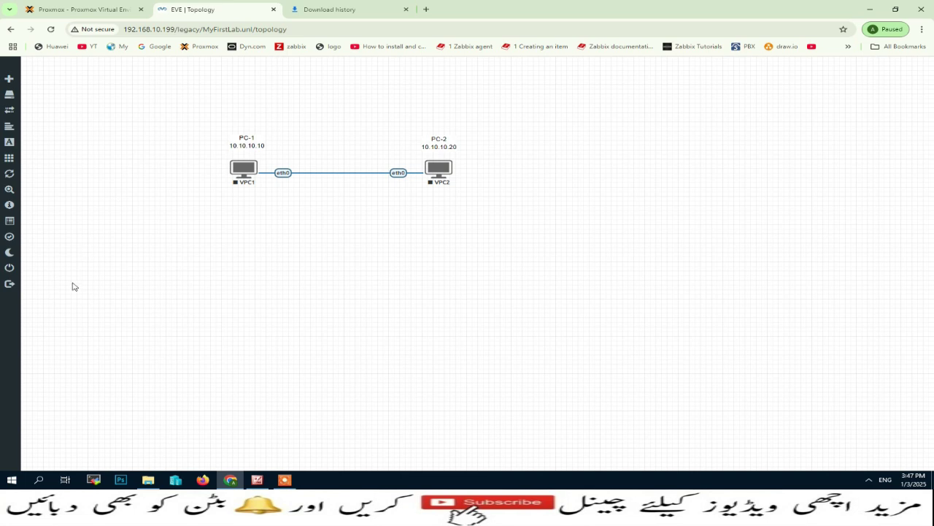
mouse_move(8, 269)
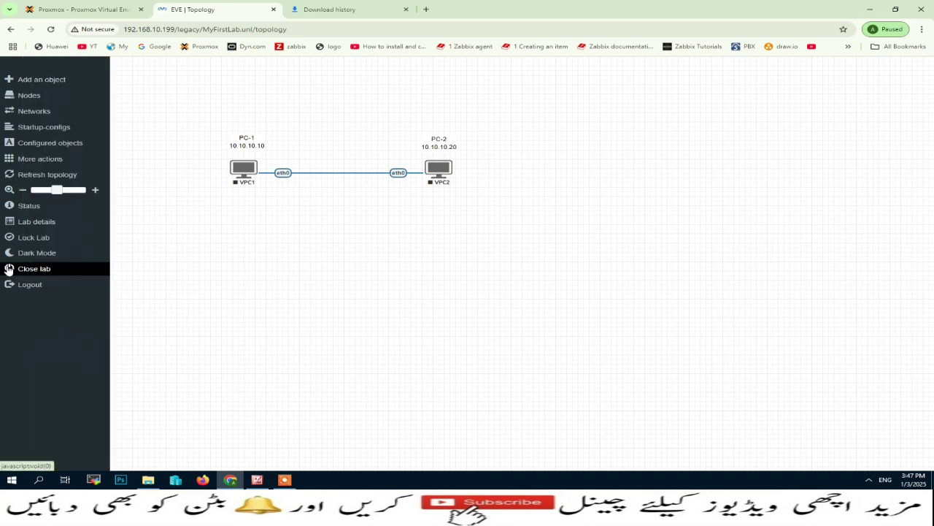
click(34, 267)
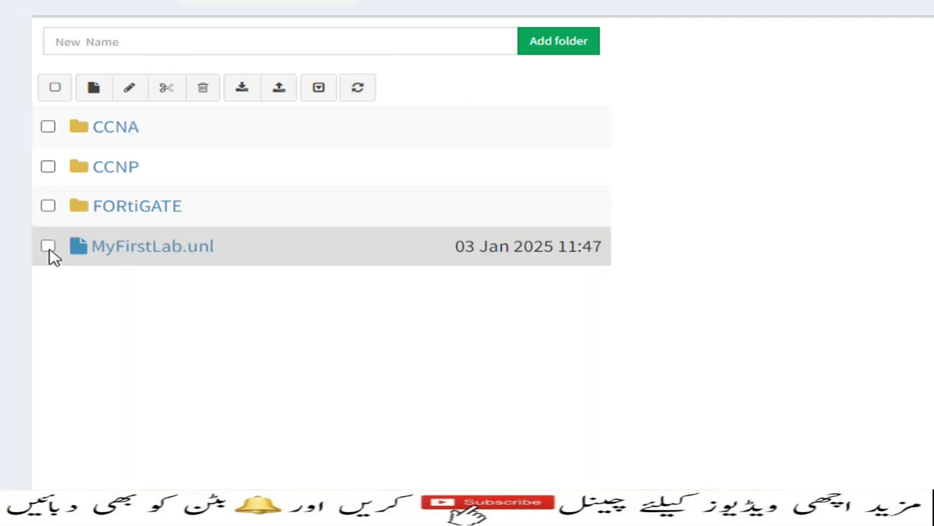
- Clone MyFirstLab.unl and rename the copy as MyFirstLab_17
mouse_move(268, 261)
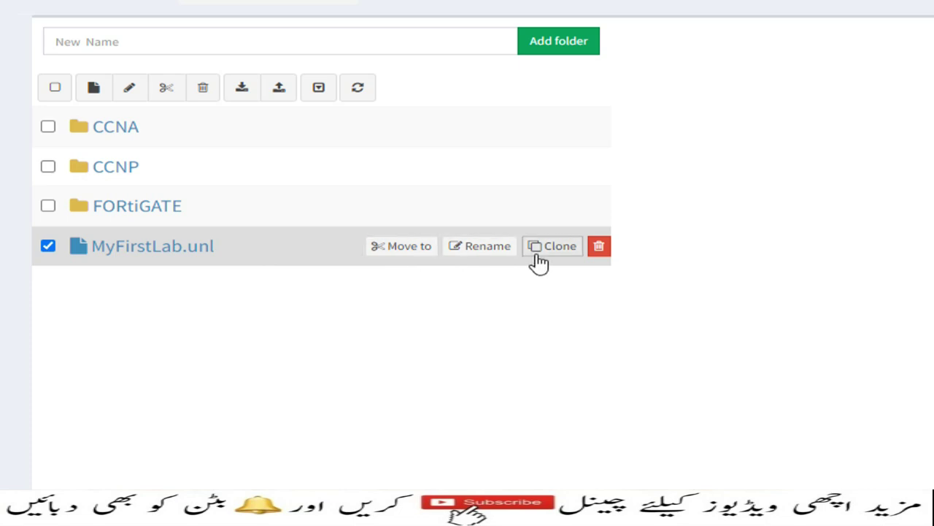
click(566, 256)
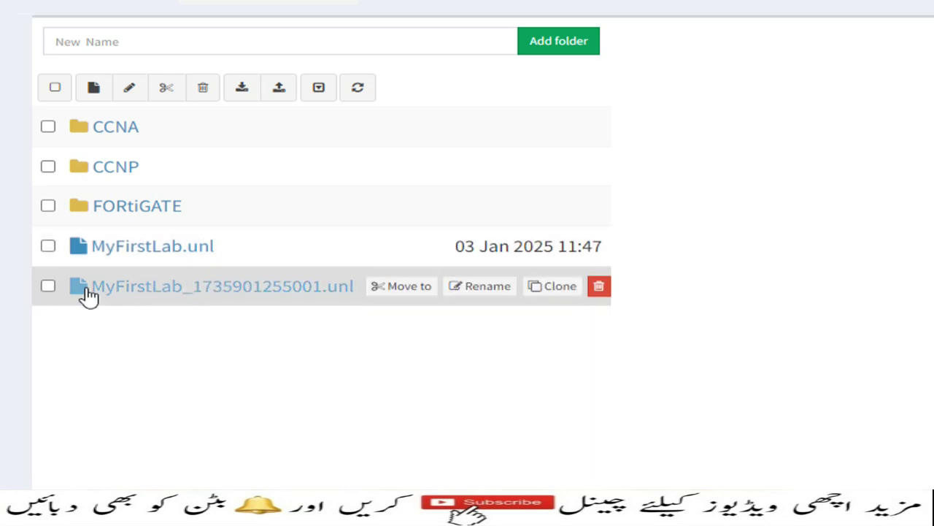
click(495, 292)
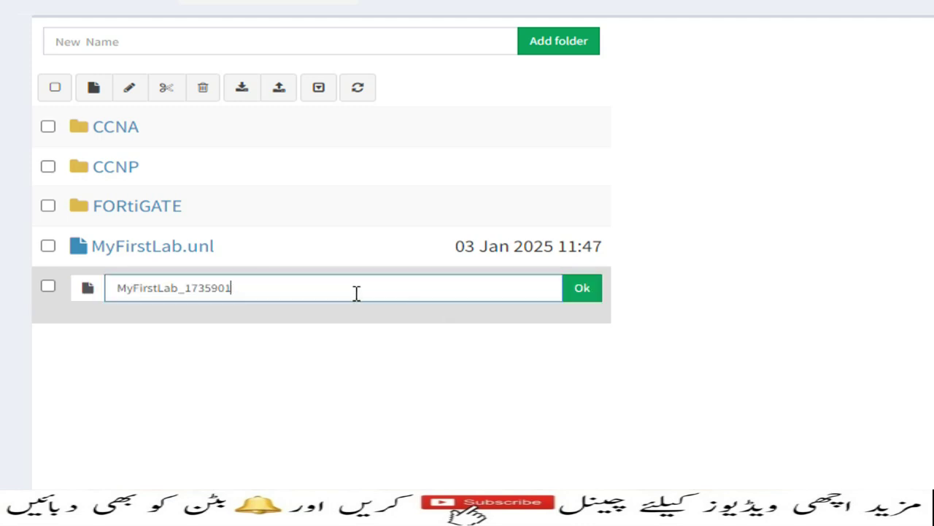
click(593, 290)
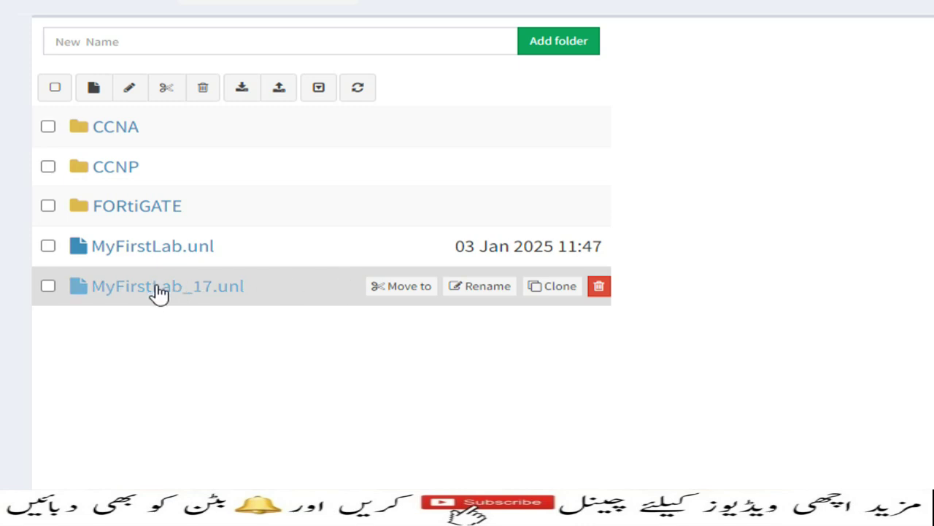
- Move MyFirstLab.unl and MyFirstLab_17.unl to the path /CCNA/, and check the CCNA folder for both labs before returning to root
click(48, 286)
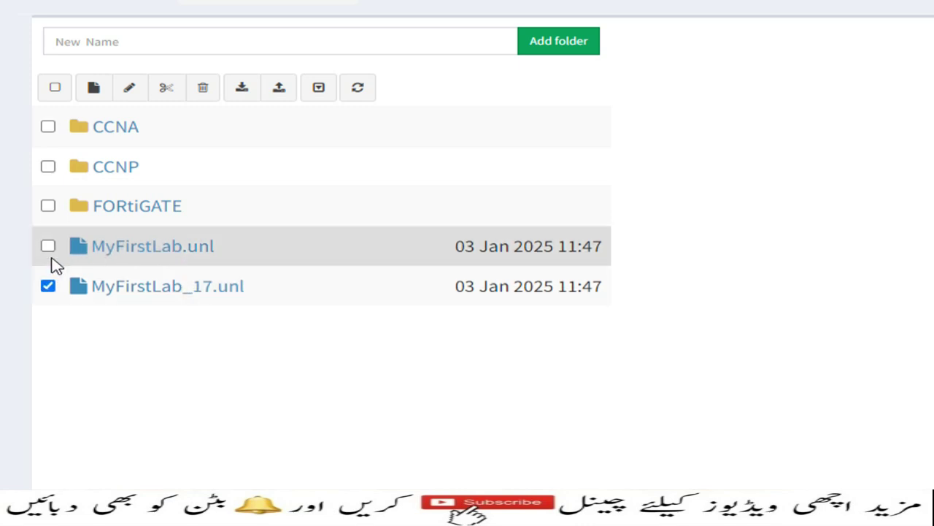
click(48, 246)
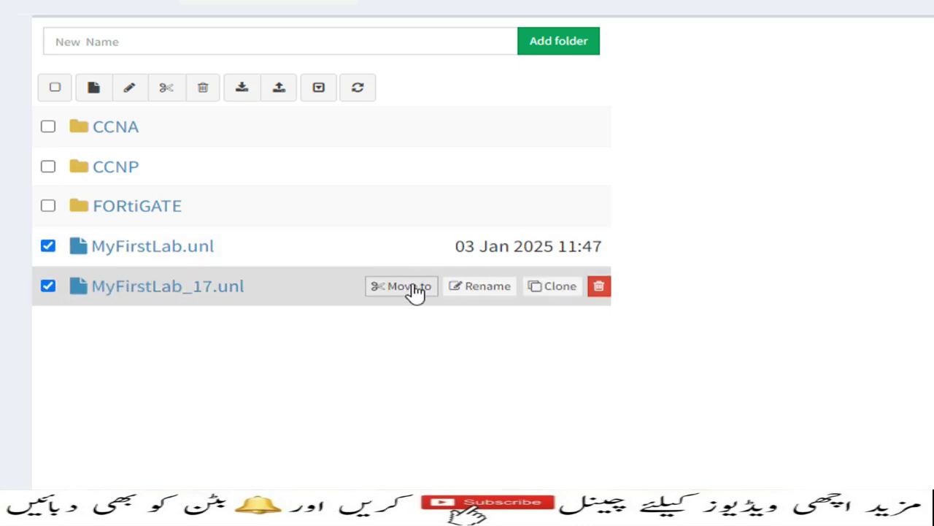
click(413, 288)
click(795, 274)
text(/)
click(673, 324)
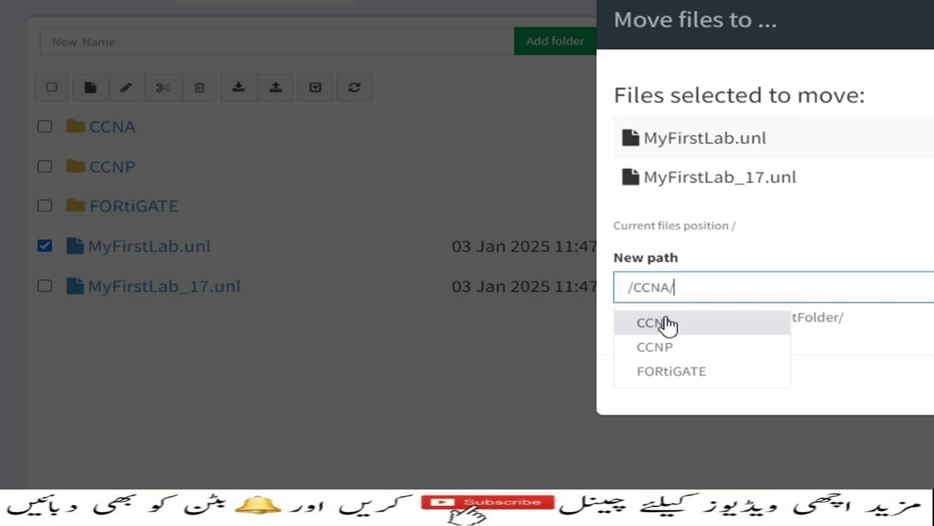
click(630, 387)
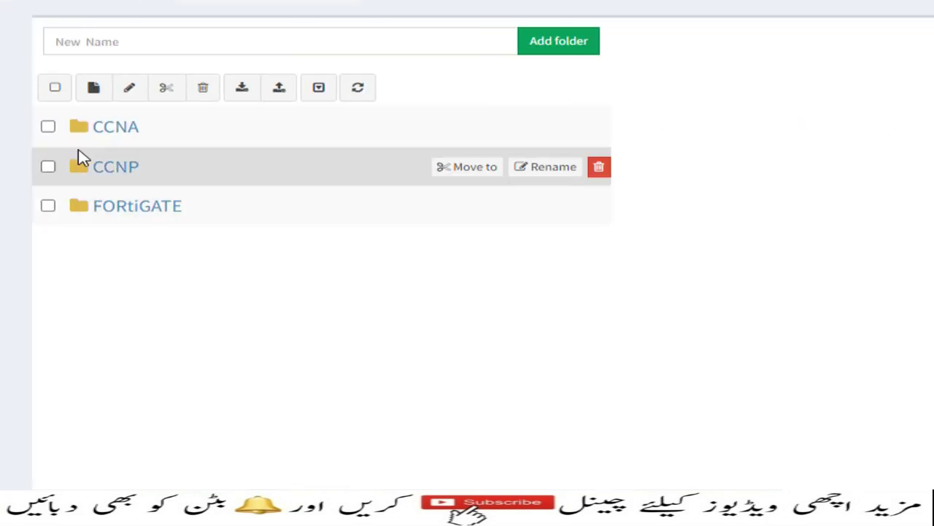
click(115, 129)
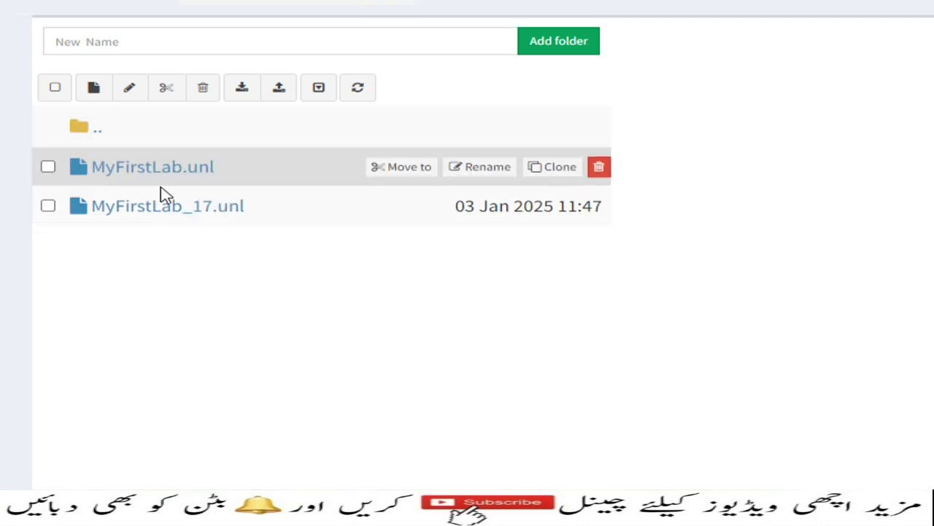
click(89, 130)
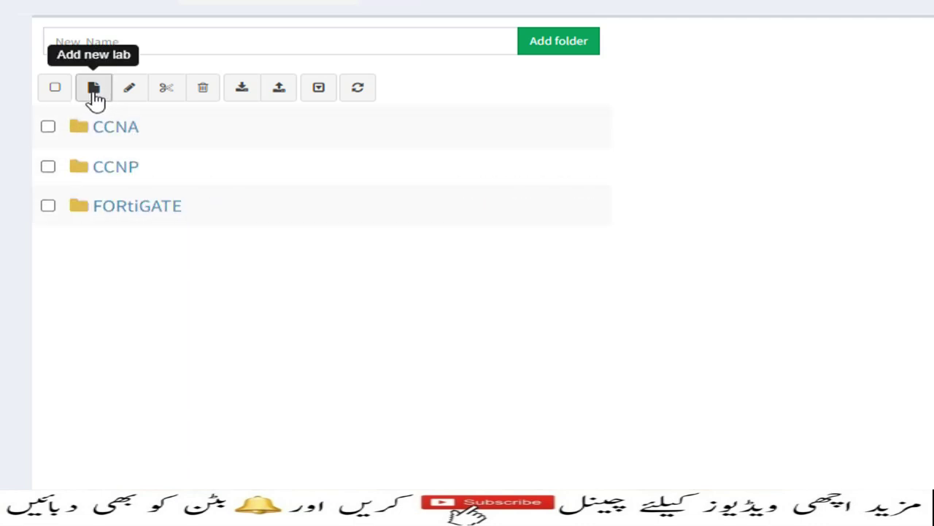
- Create a new lab named 2nd LAB inside the CCNA folder
click(100, 132)
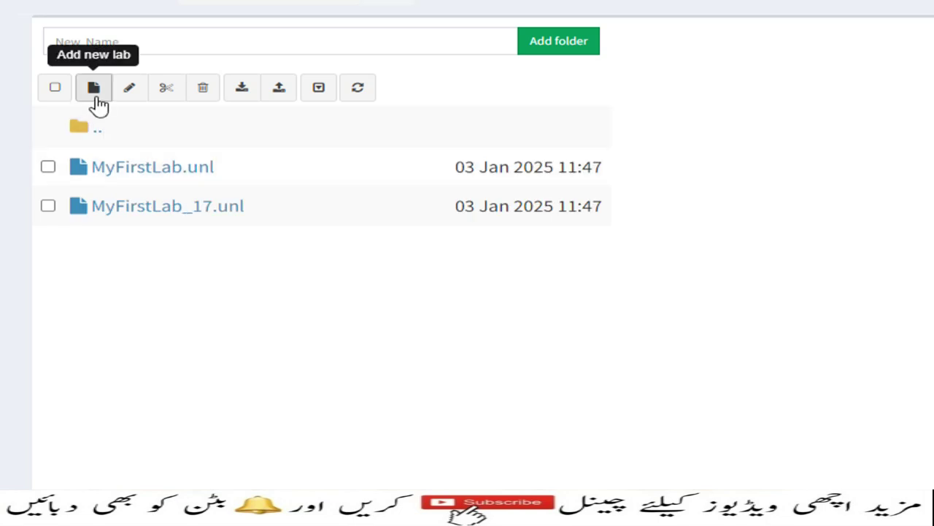
click(96, 91)
click(219, 73)
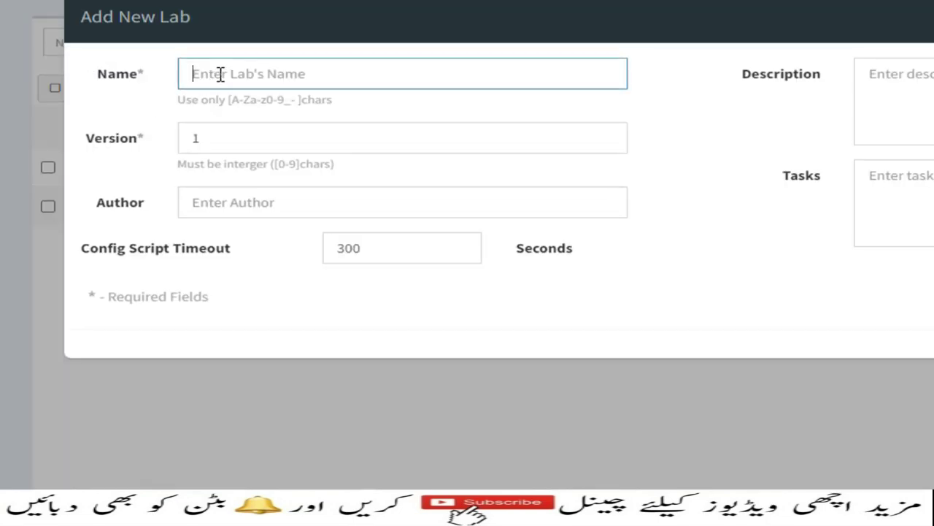
text(2nd LAB)
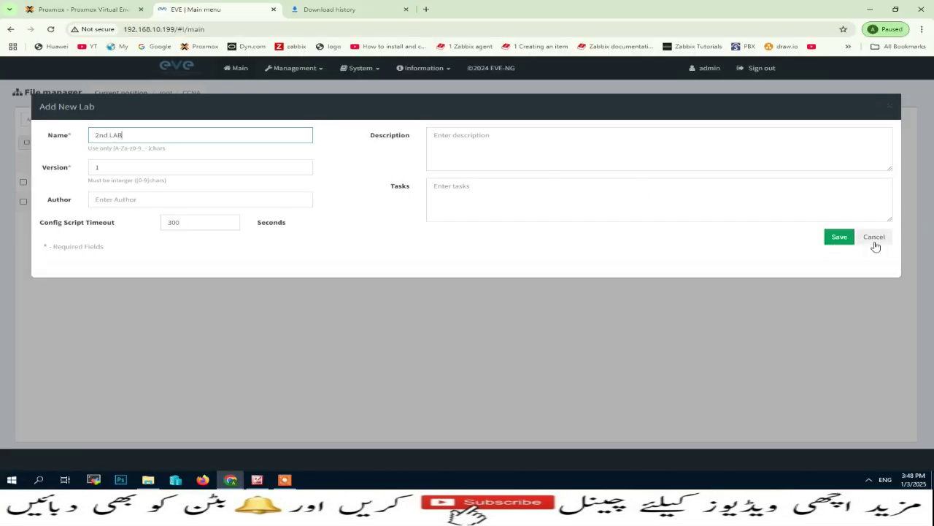
click(838, 237)
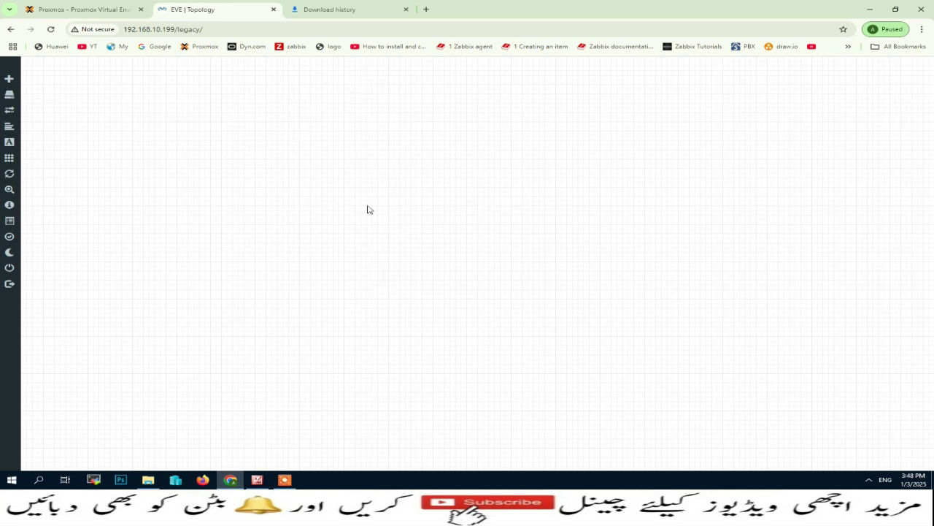
- Add 4 nodes to the lab from the Virtual PC (VPCS) template
mouse_move(14, 82)
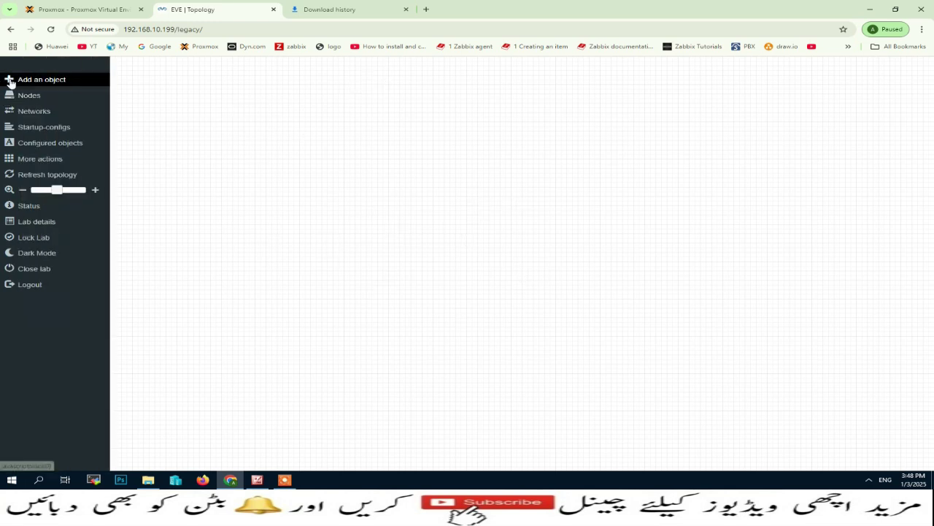
click(63, 80)
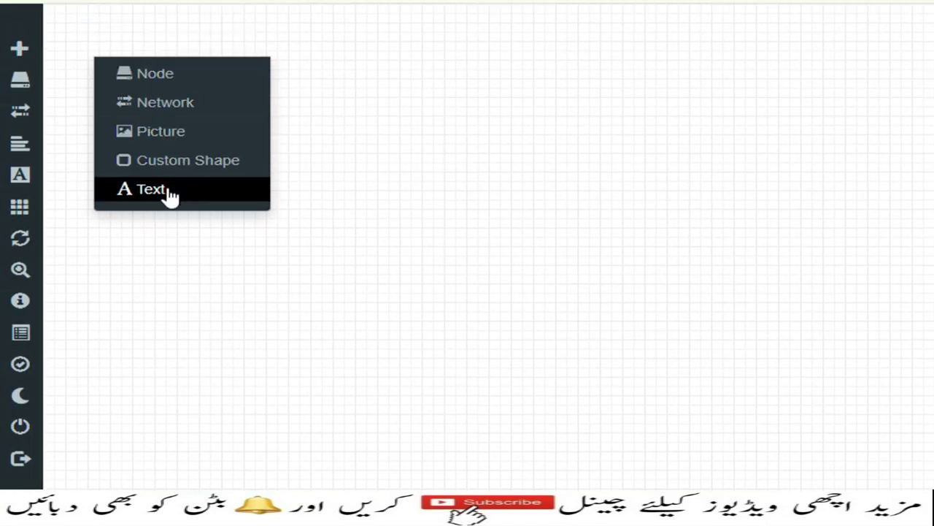
click(174, 82)
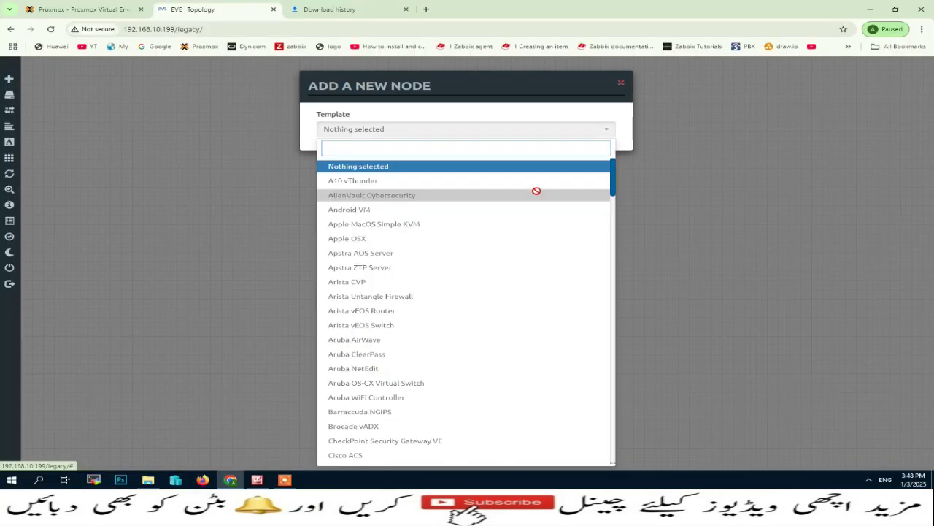
scroll(343, 262, down, 15)
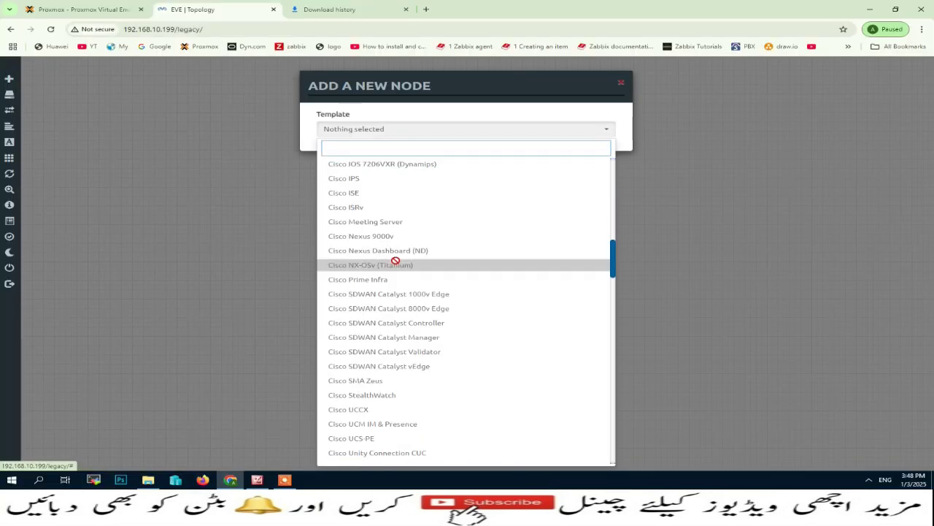
scroll(395, 260, down, 15)
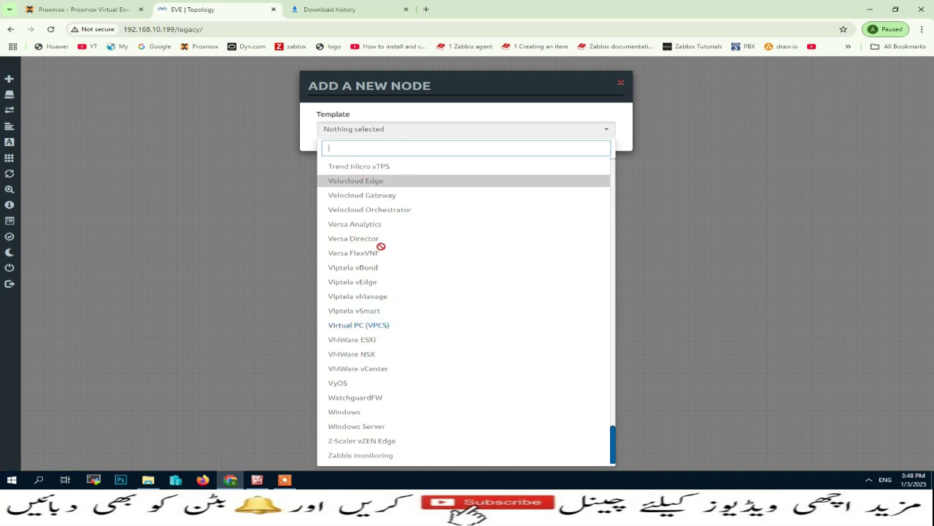
click(346, 325)
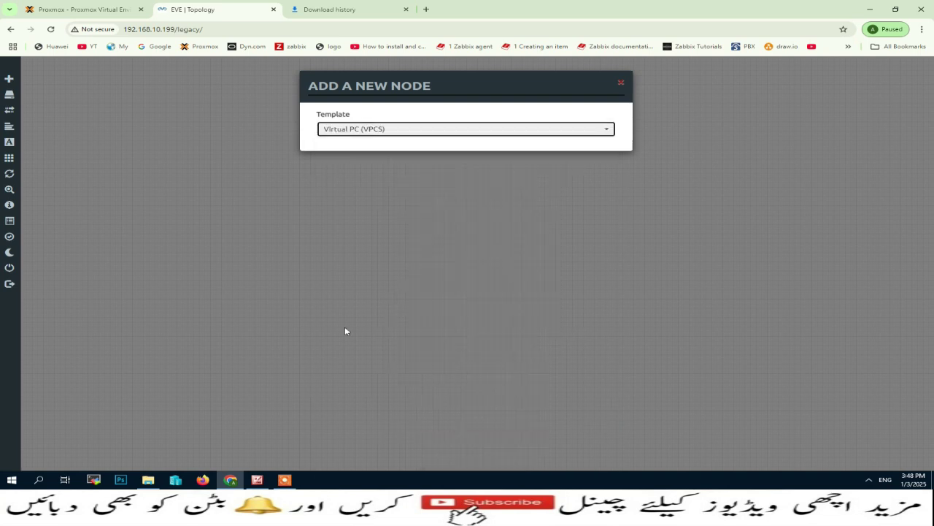
key(Tab)
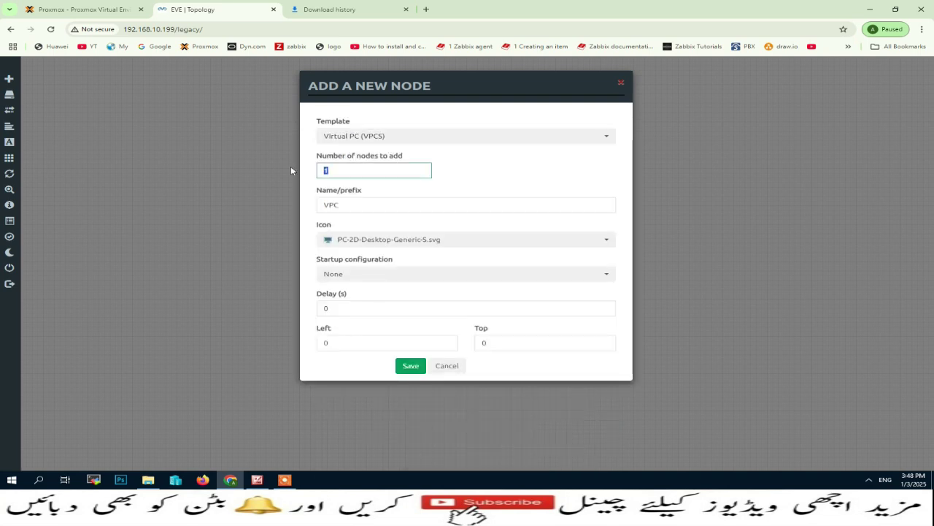
text(4)
click(411, 366)
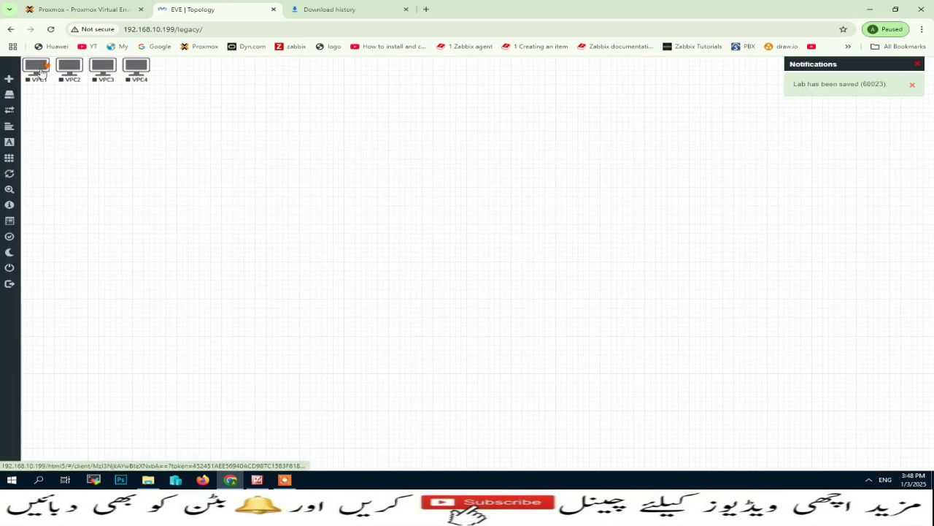
- Select all four VPC nodes and move them together from the canvas corner toward its upper middle
ctrl+click(37, 69)
ctrl+click(69, 69)
ctrl+click(102, 69)
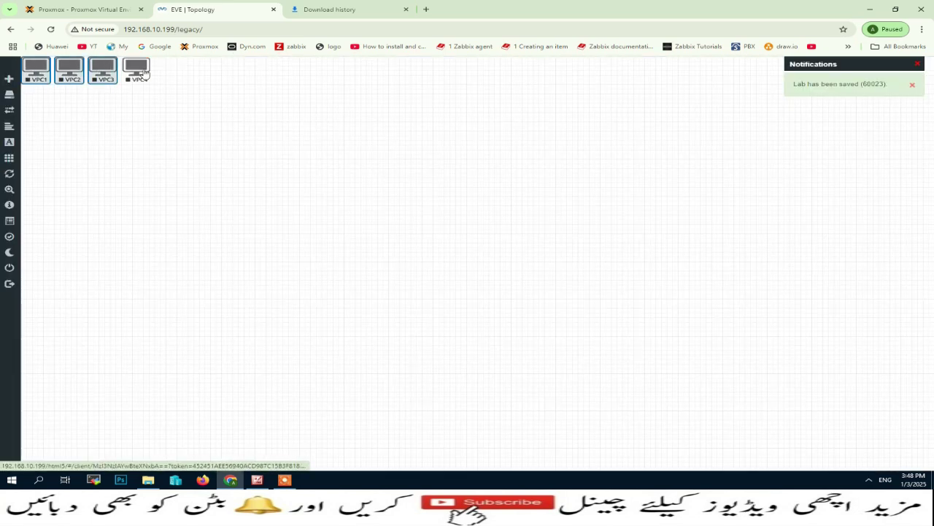
ctrl+click(136, 70)
drag(104, 70, 380, 172)
click(523, 268)
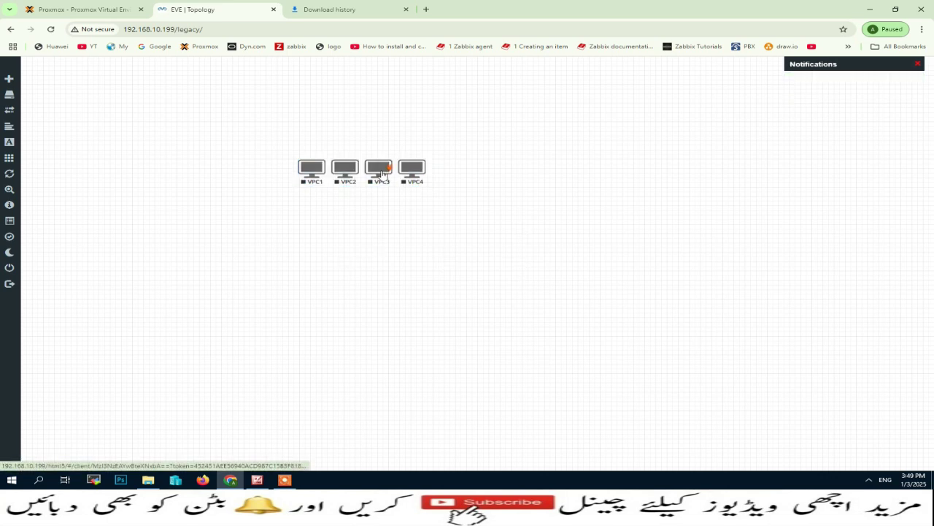
- Move VPC3 and VPC4 together to a second row below VPC1 and VPC2
ctrl+click(381, 173)
ctrl+click(411, 170)
drag(411, 170, 305, 308)
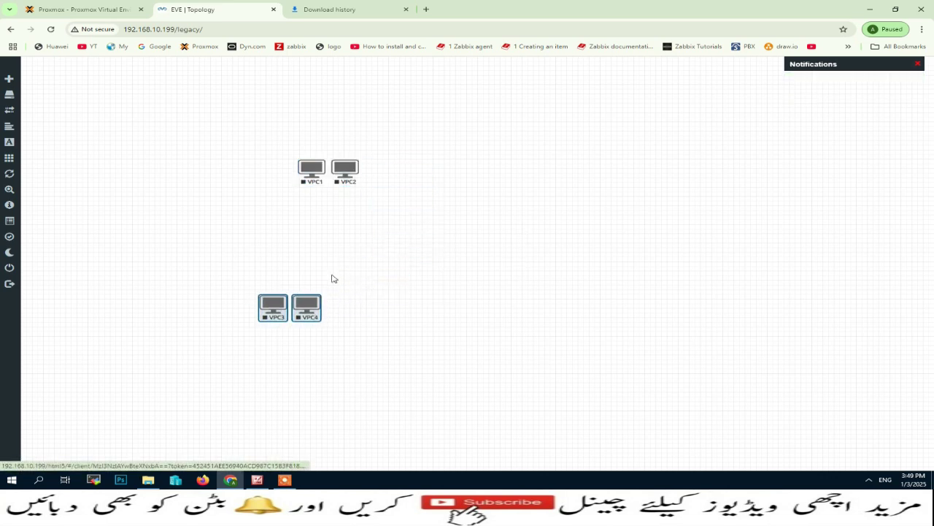
click(376, 195)
- Spread the nodes into a square, with VPC2 to the right of VPC1, and VPC3 and VPC4 beneath them
drag(356, 171, 543, 171)
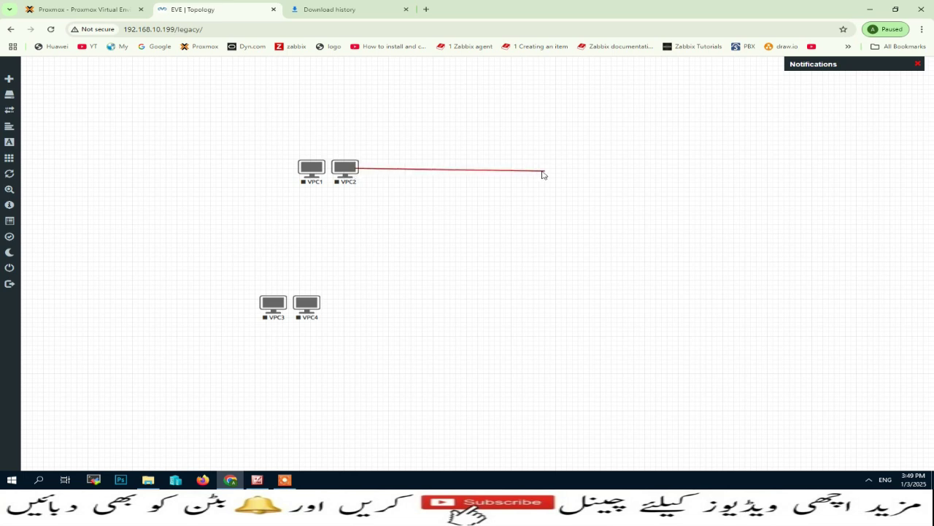
drag(333, 180, 484, 181)
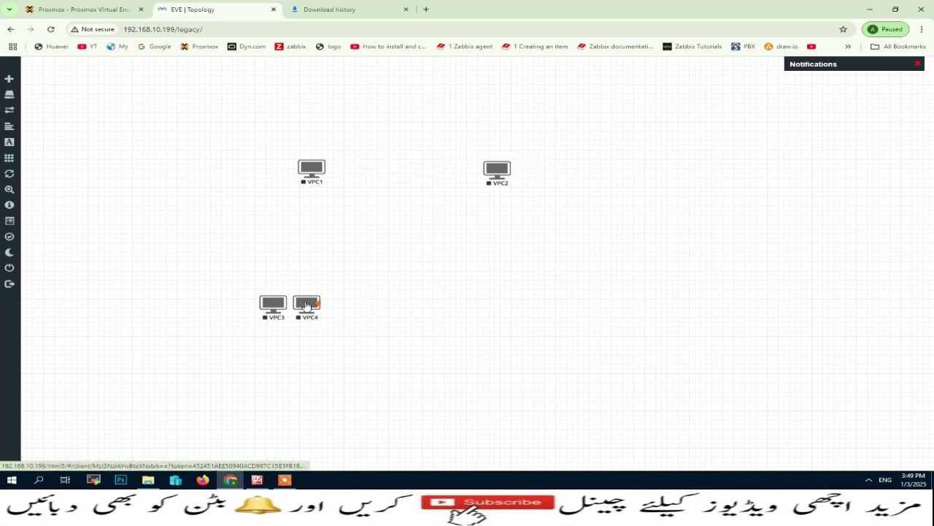
drag(307, 304, 512, 297)
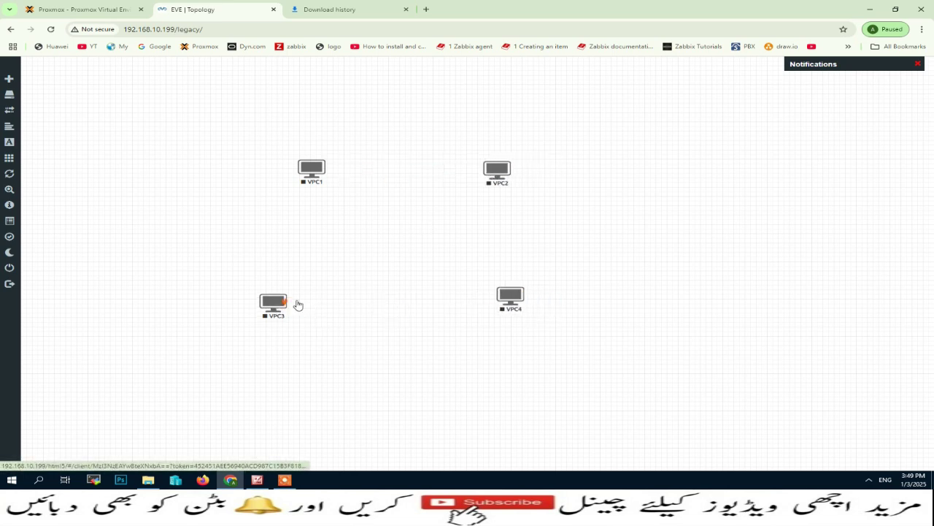
drag(297, 305, 348, 298)
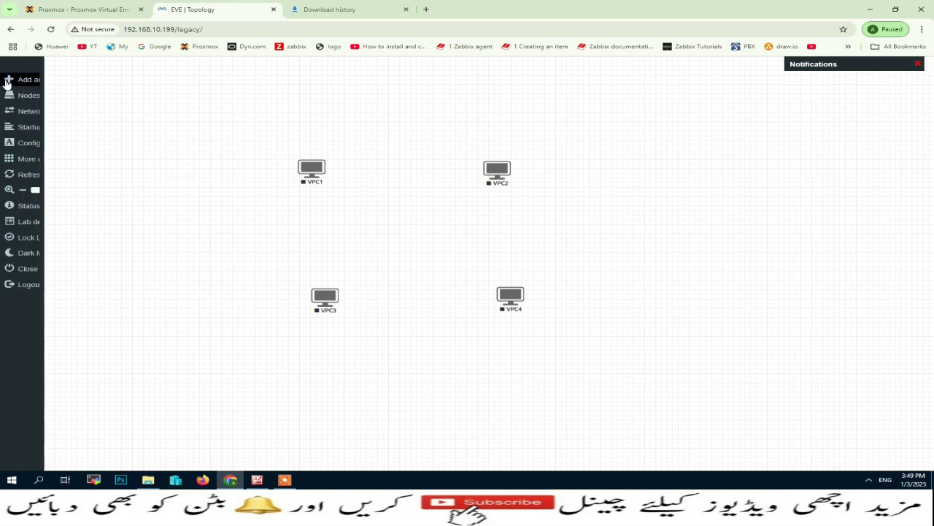
click(40, 81)
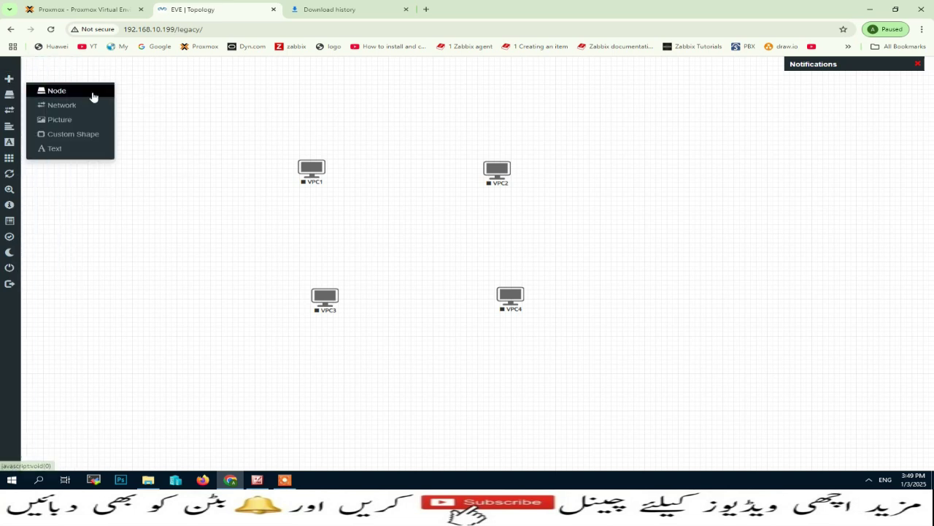
click(70, 106)
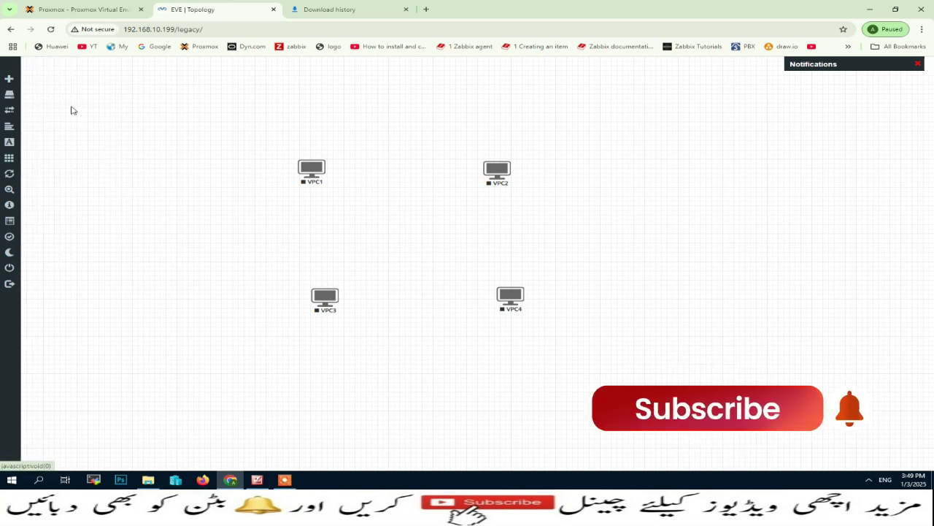
click(458, 263)
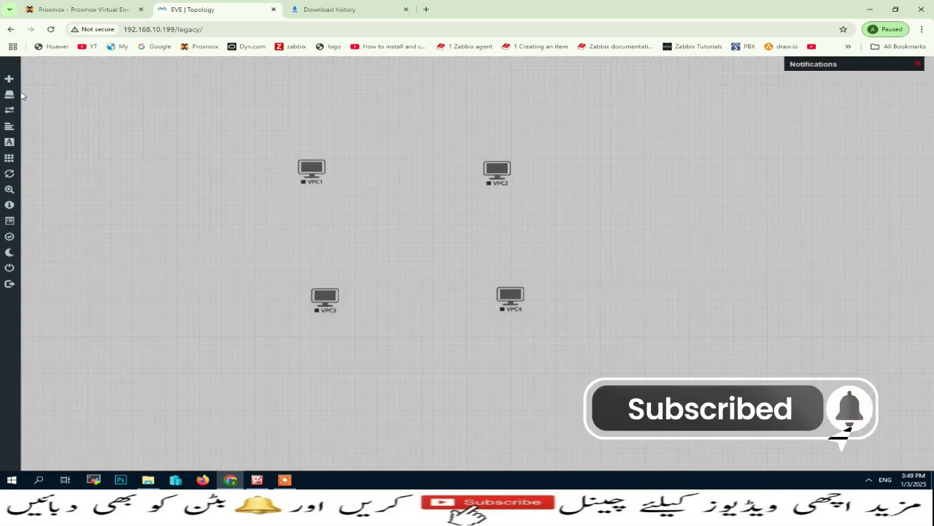
- View the lab's list of configured networks and close it
click(29, 111)
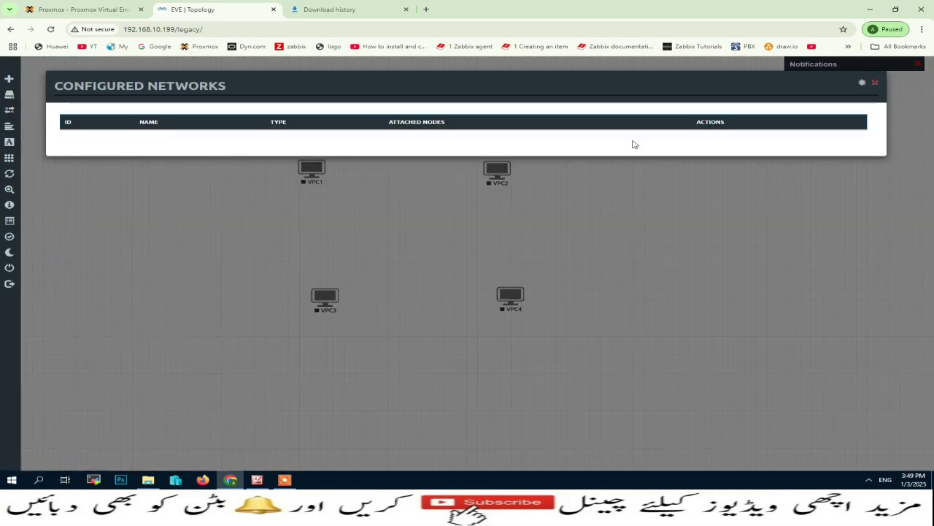
click(876, 85)
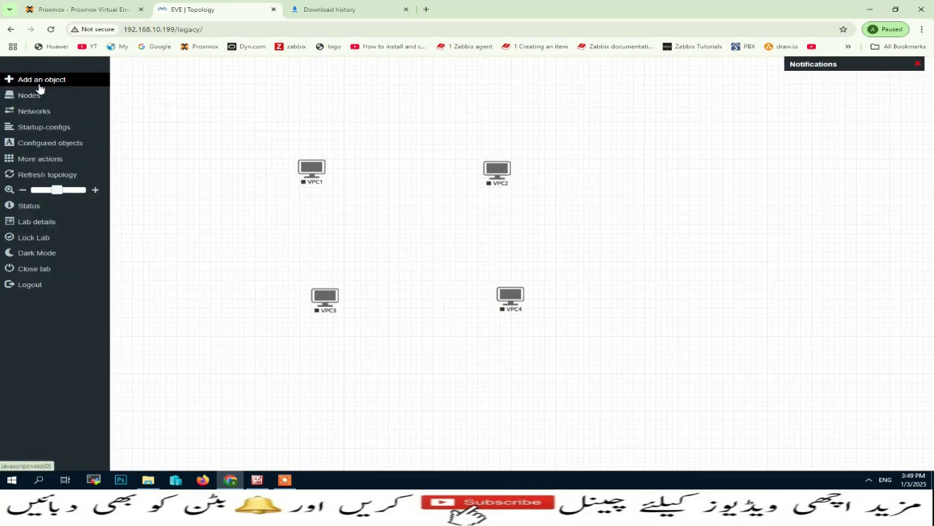
- Start adding one network named Swtich to the lab, keeping bridge as its type
click(52, 84)
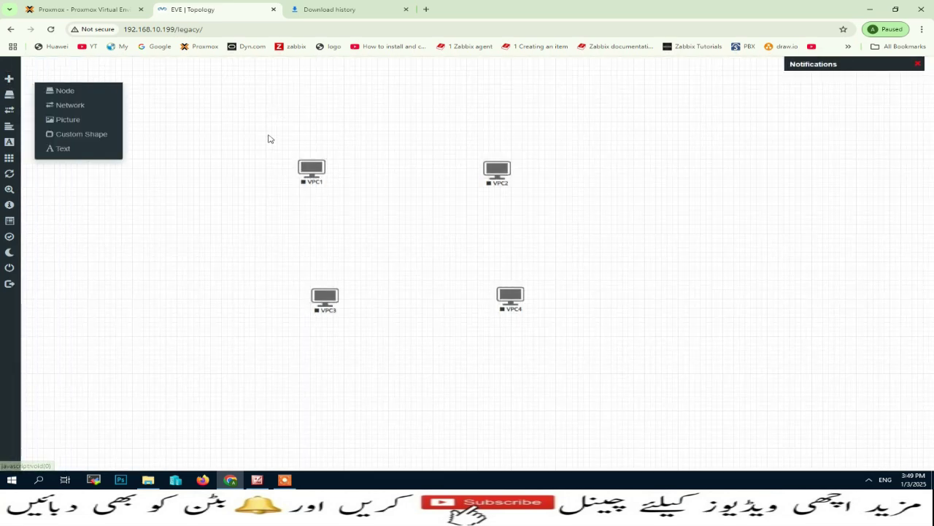
click(73, 111)
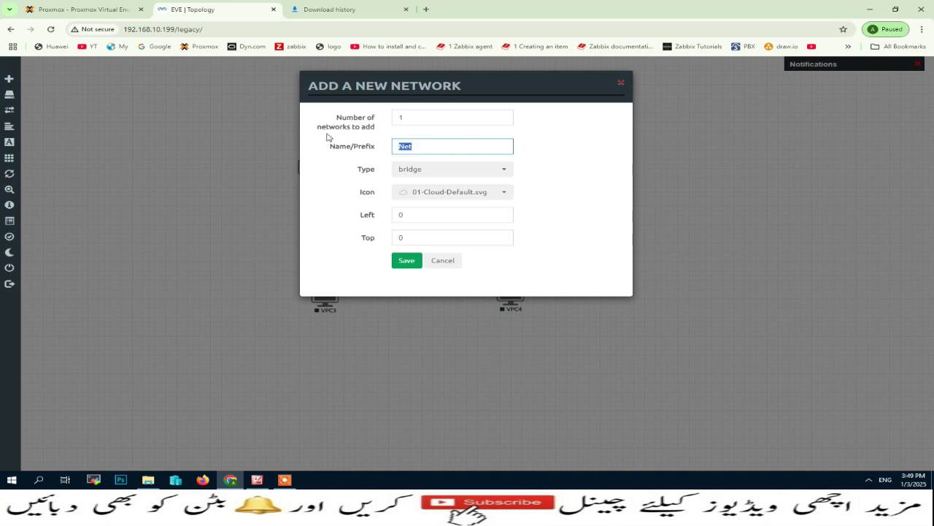
double_click(397, 117)
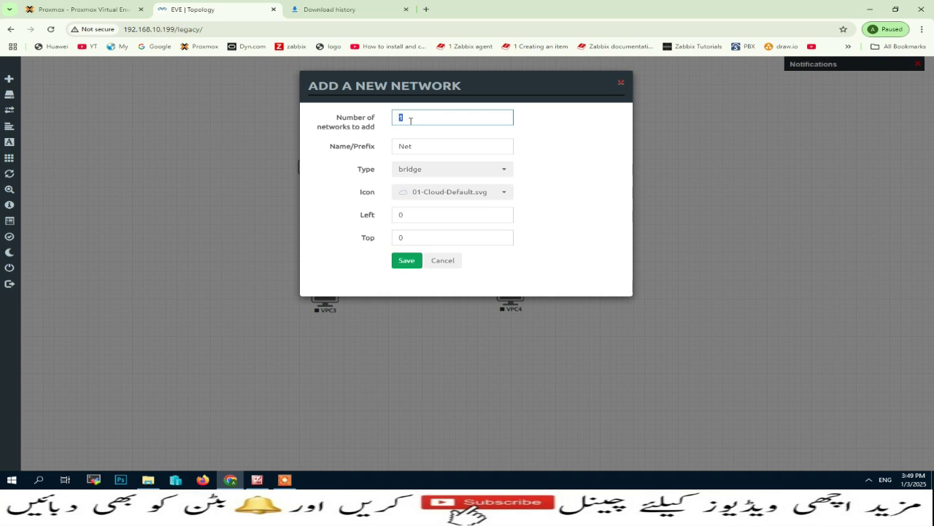
drag(414, 147, 391, 148)
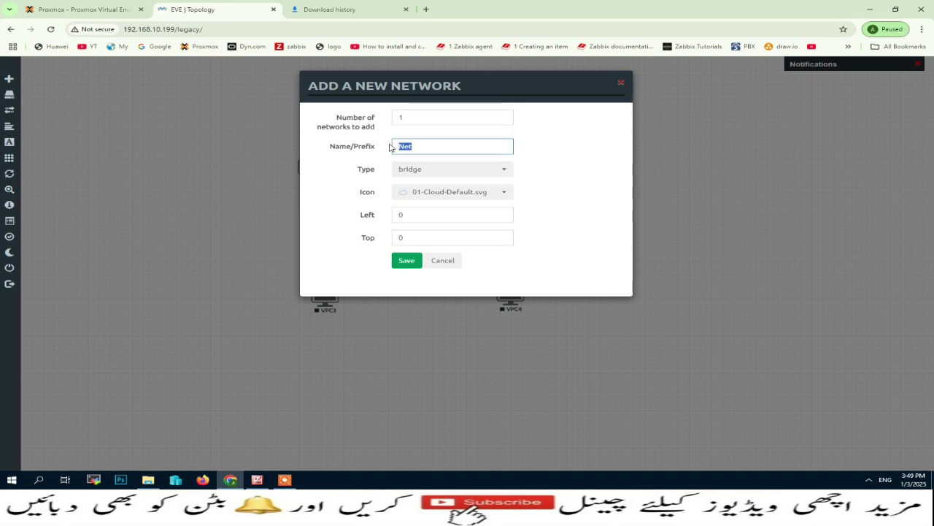
text(Sw)
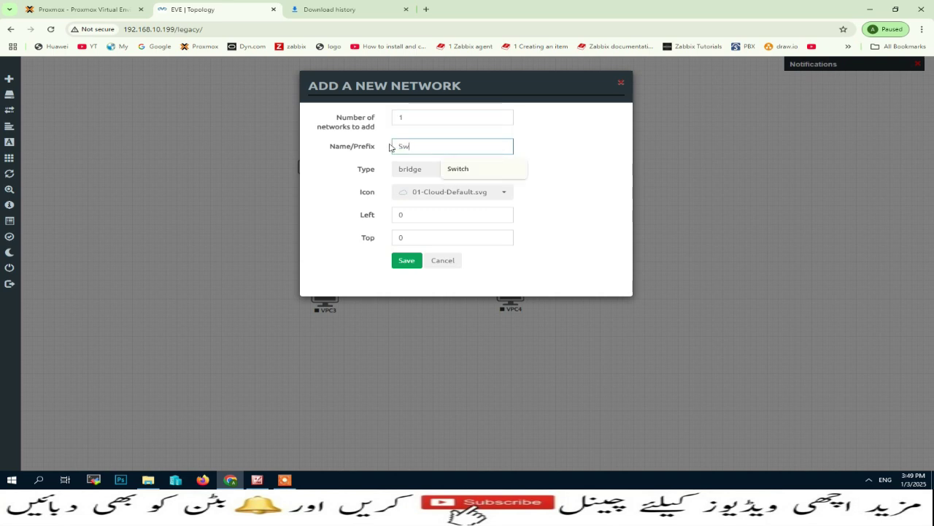
text(tich)
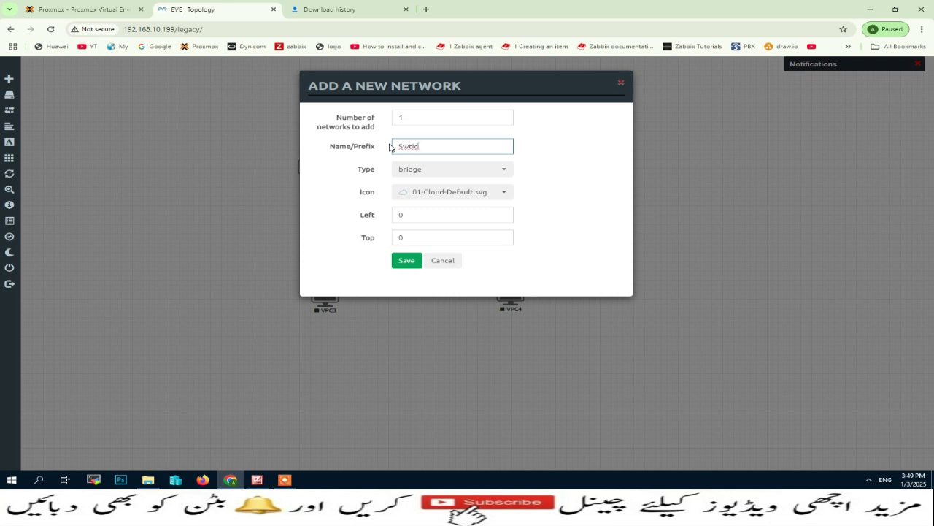
click(498, 177)
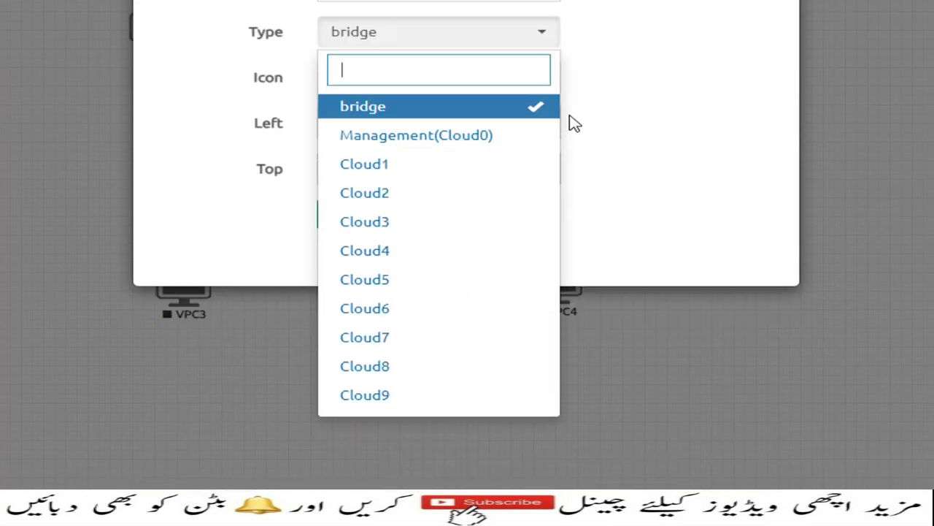
click(596, 107)
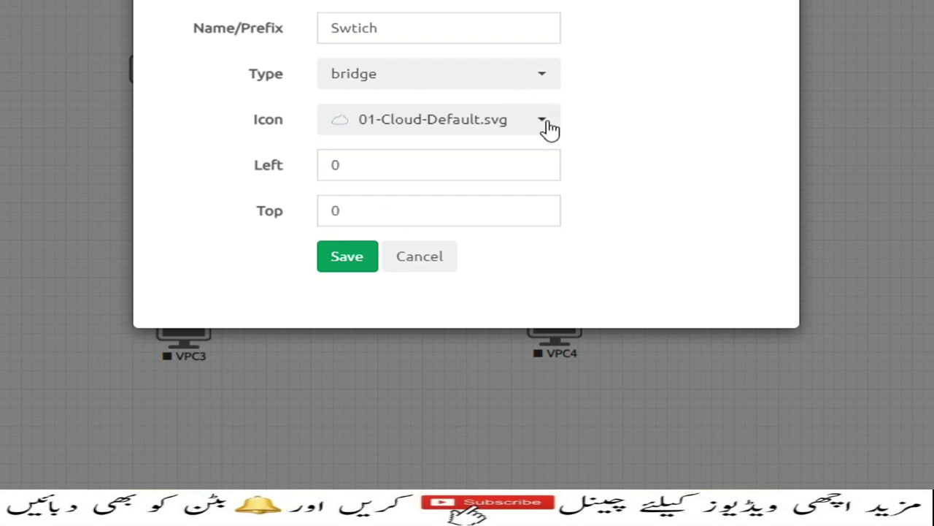
- Give the new network the Switch L32.png icon and save it
click(545, 86)
drag(612, 149, 618, 233)
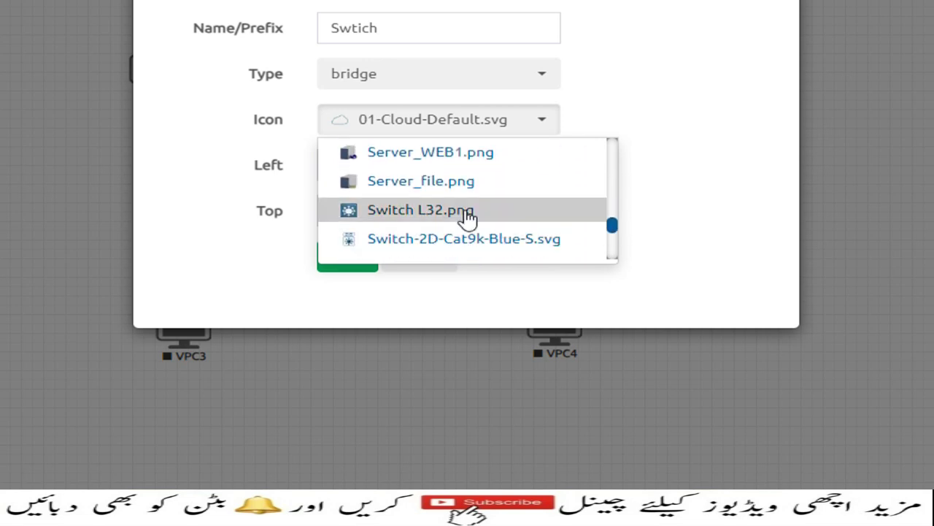
click(418, 211)
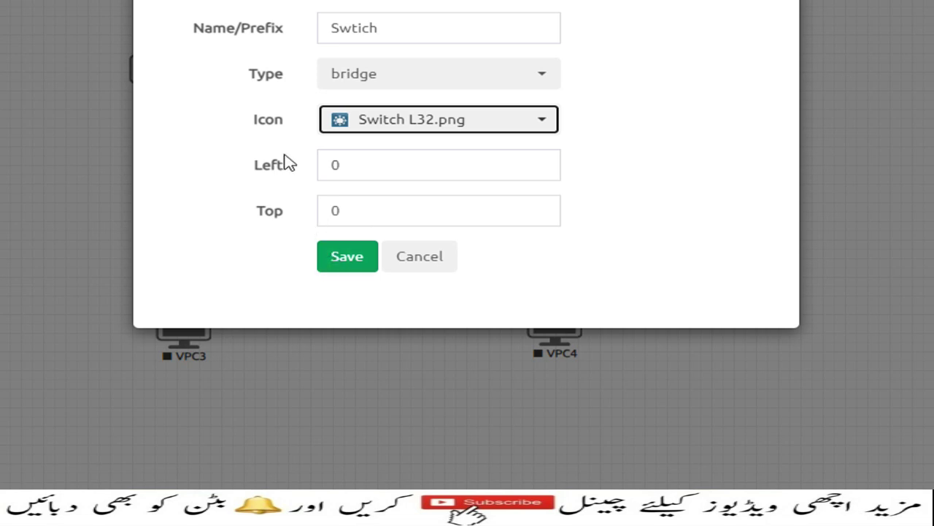
click(355, 261)
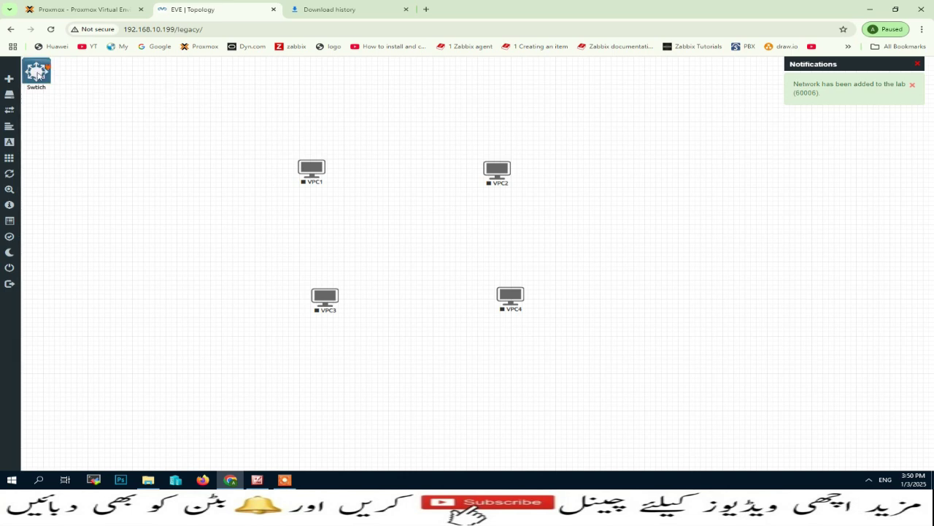
- Place the Swtich network between VPC1 and VPC2 and connect both nodes to it through their eth0 interfaces
drag(37, 73, 395, 169)
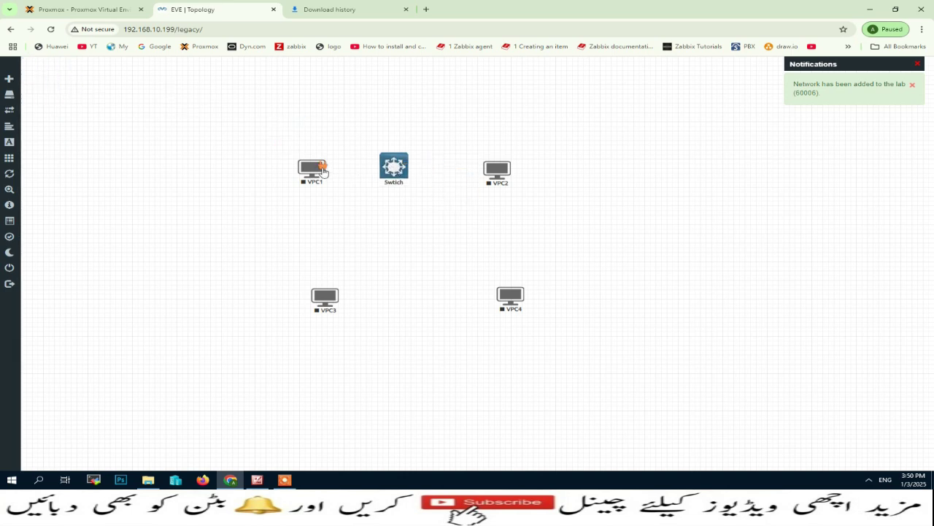
drag(322, 169, 394, 167)
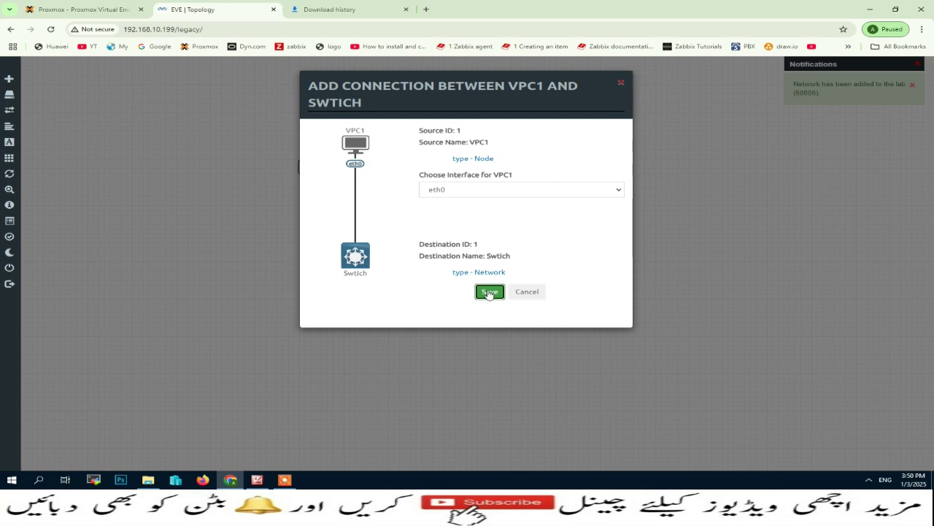
click(488, 290)
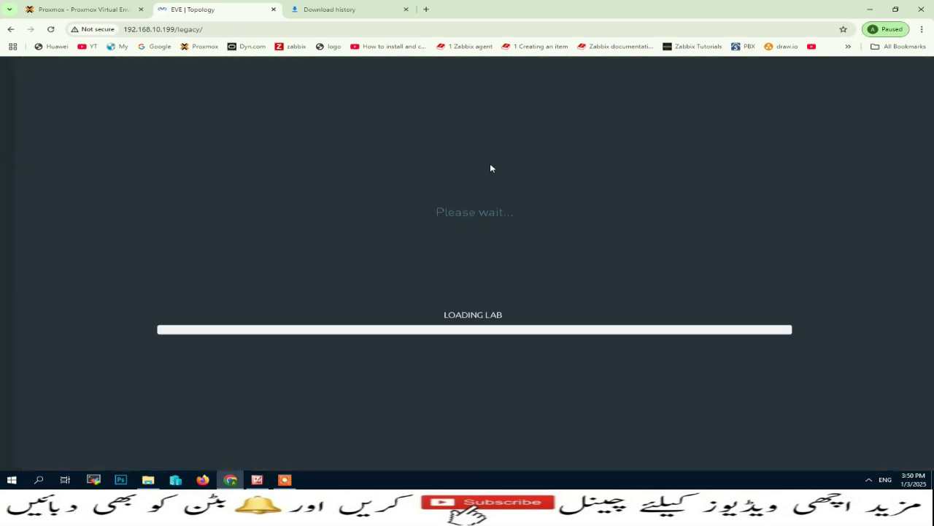
click(490, 291)
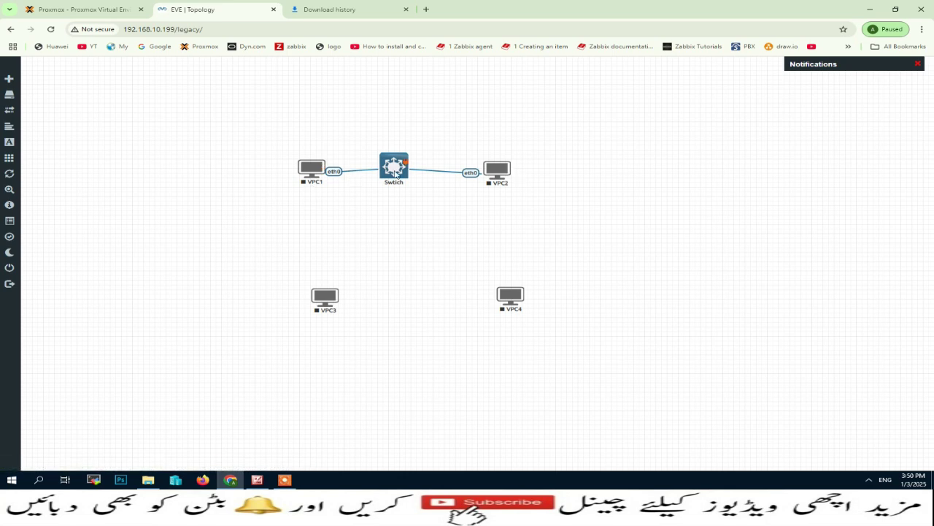
- Check the Swtich network's type and attached nodes in the list of configured networks
click(38, 111)
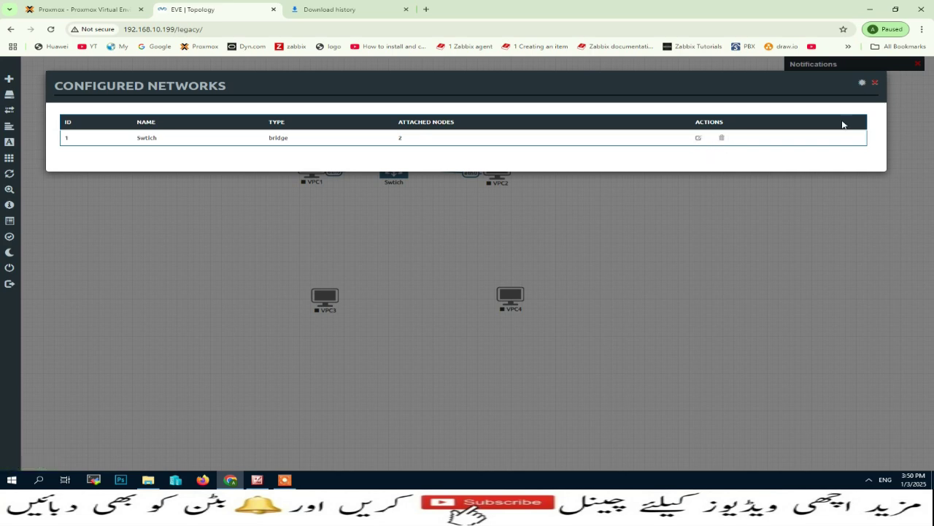
click(876, 84)
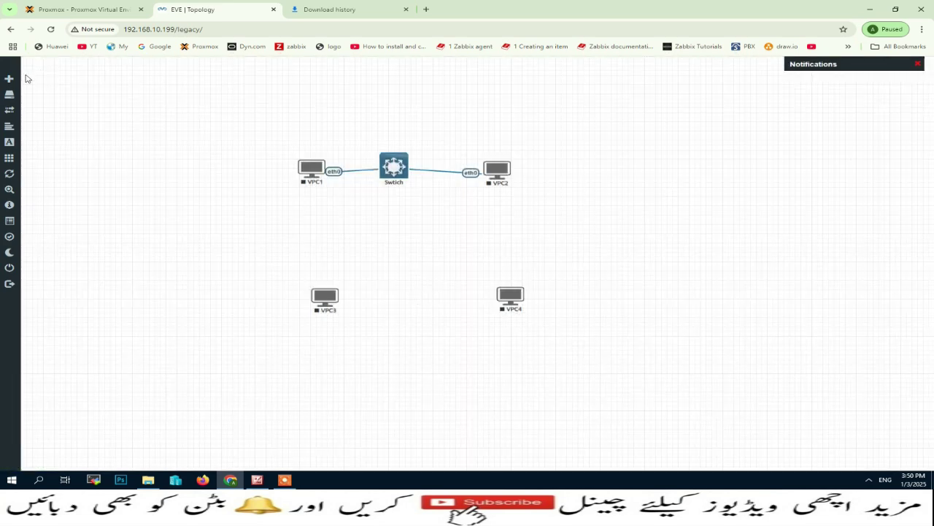
- Add one network named Router with type Management(Cloud0) and the default cloud icon
click(36, 83)
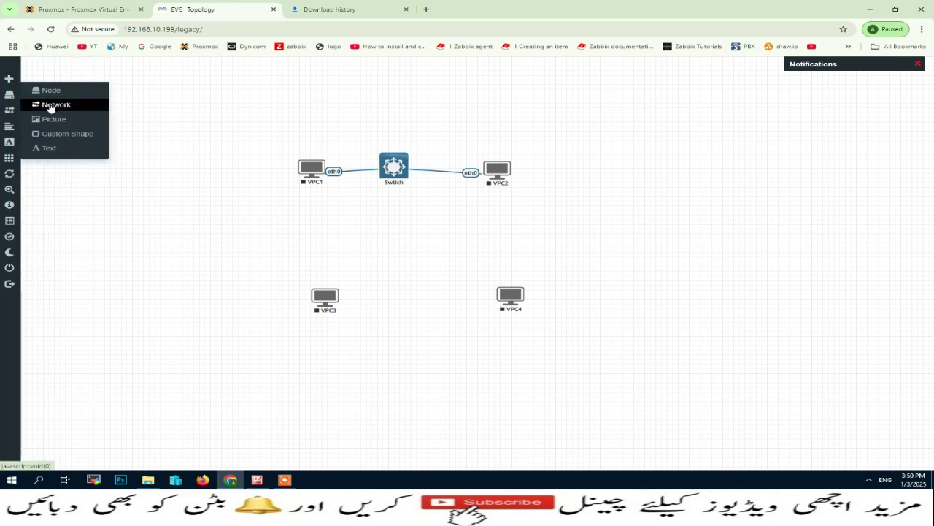
click(51, 105)
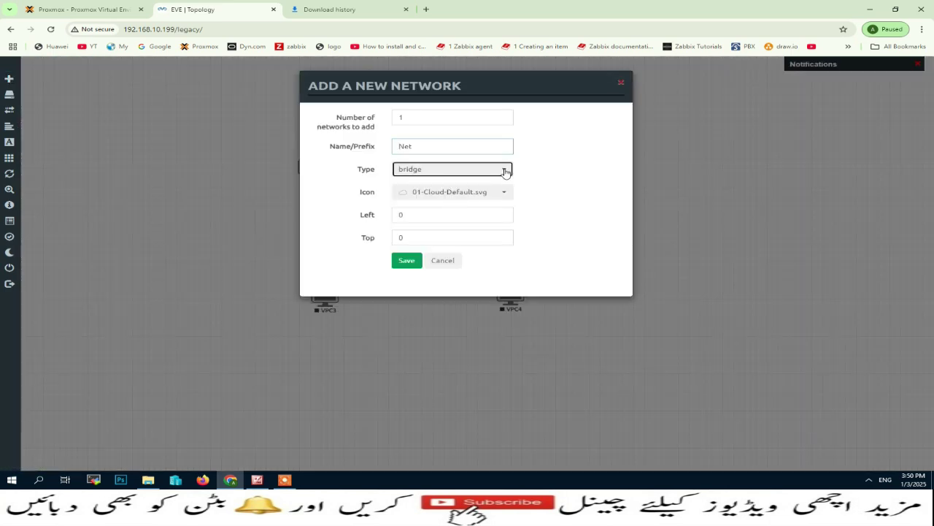
click(504, 169)
click(442, 222)
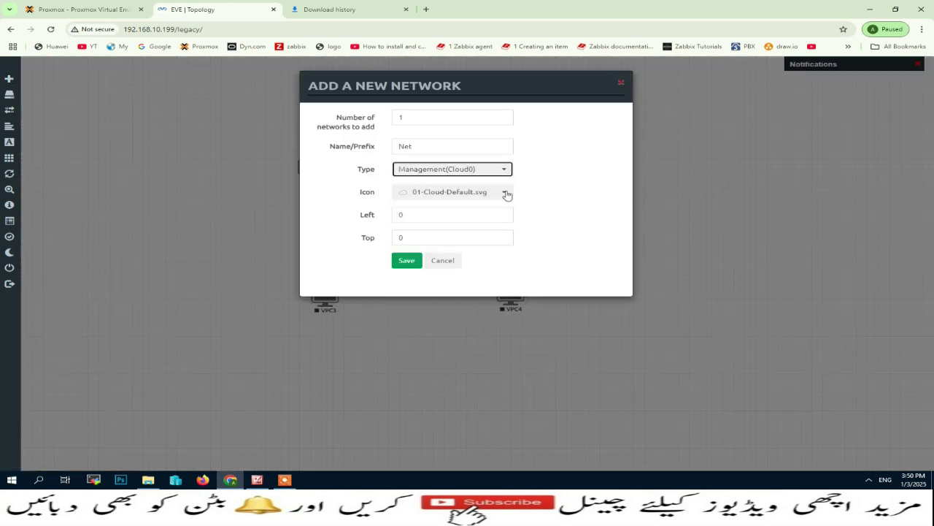
double_click(426, 143)
text(Rou)
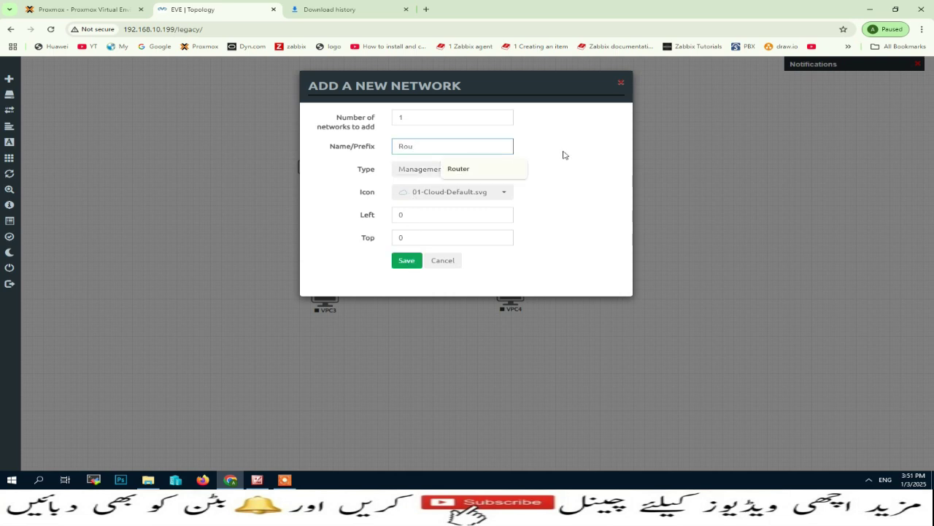
click(458, 169)
click(402, 268)
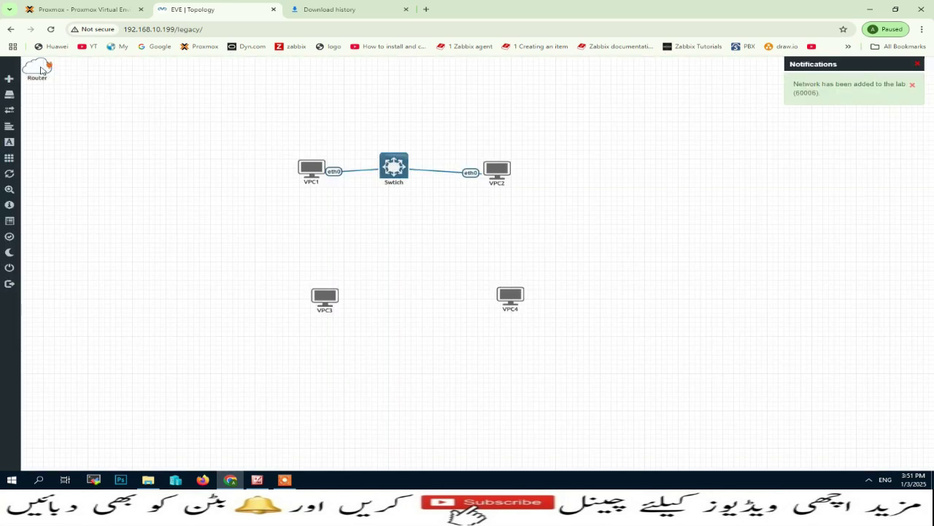
- Place the Router network between VPC3 and VPC4 and connect both nodes to it
drag(41, 70, 421, 295)
drag(337, 301, 419, 292)
drag(520, 293, 424, 292)
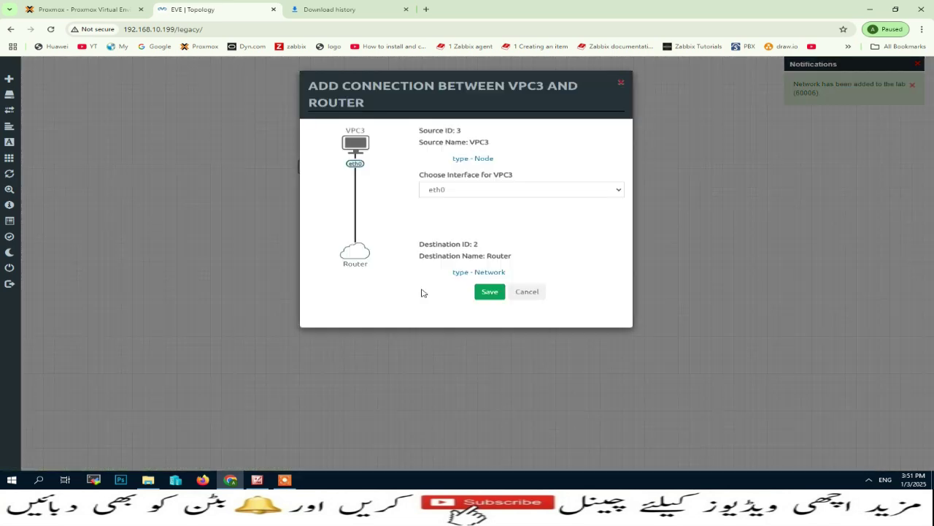
click(488, 292)
click(498, 293)
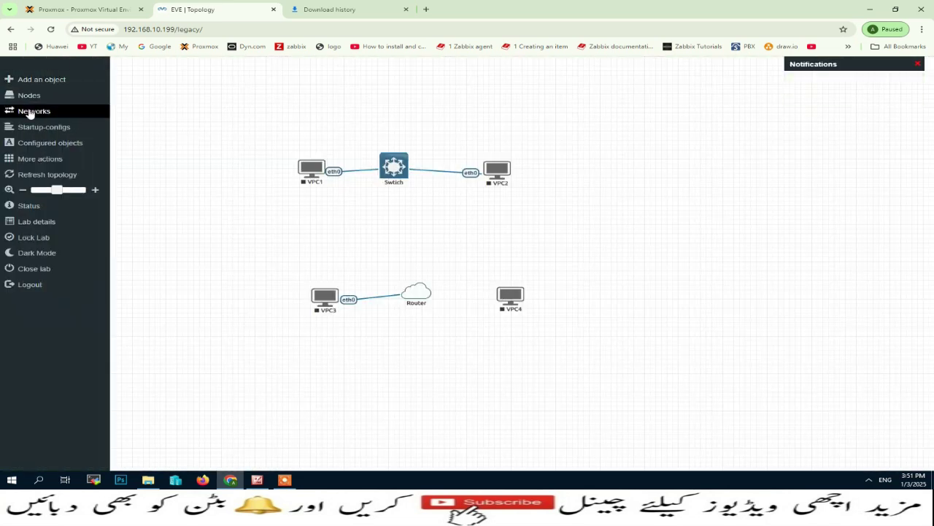
- Compare the types of the Swtich and Router networks in the configured networks list, then close it
click(31, 111)
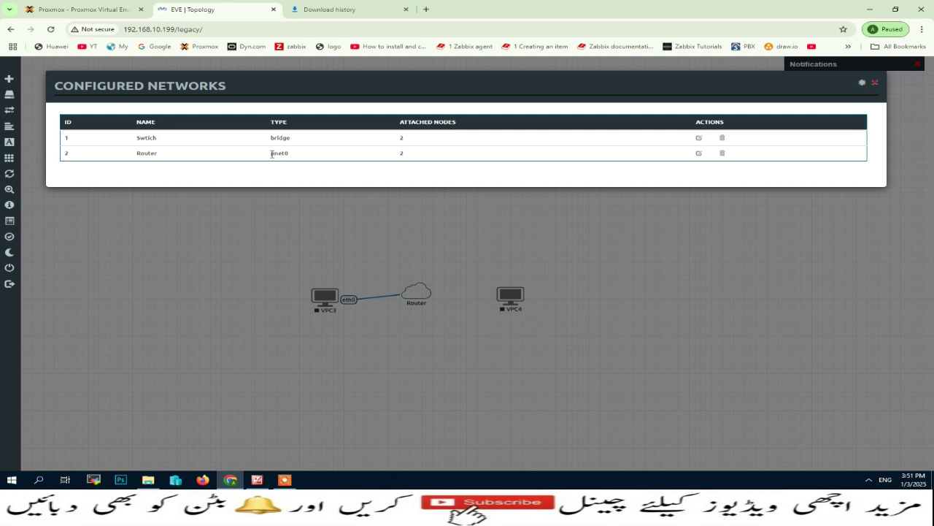
double_click(273, 154)
click(877, 86)
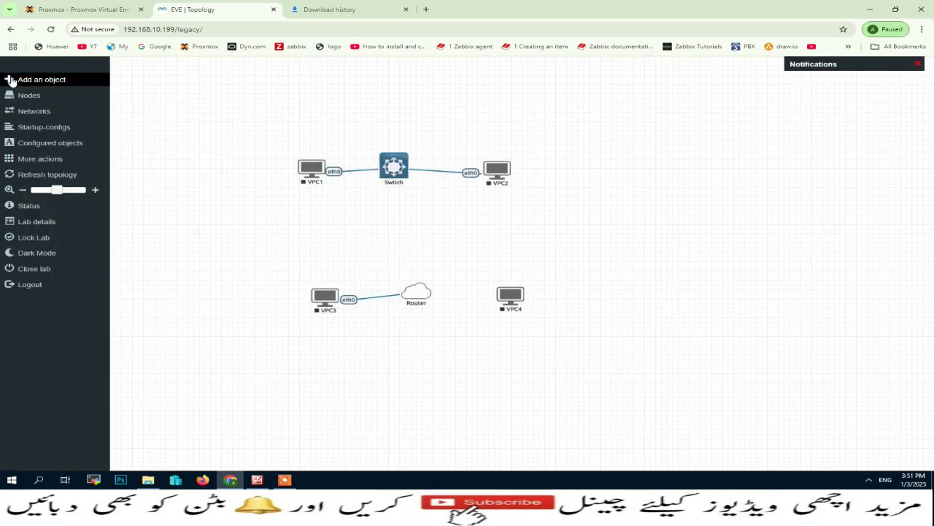
- Add a picture named Icon to the lab using Lesson-3-A.jpg from the EVE-NG folder on the desktop
click(46, 81)
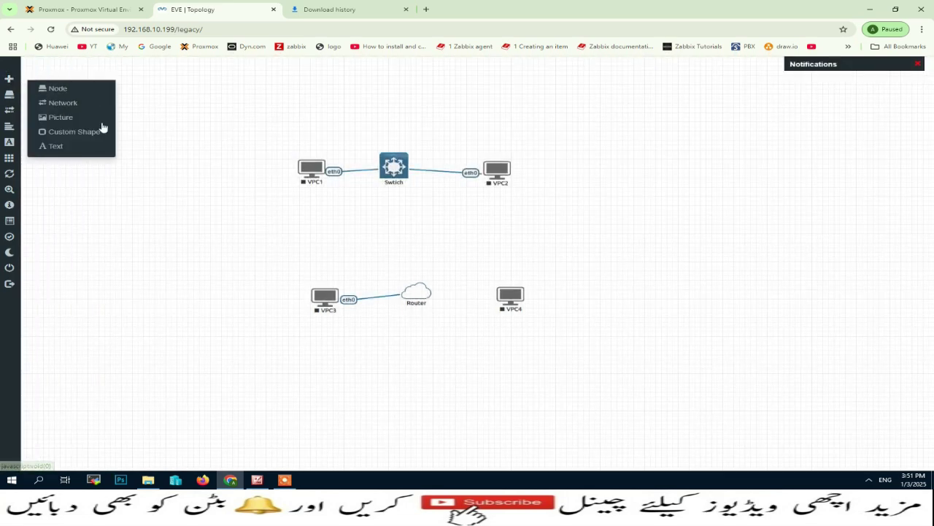
click(62, 119)
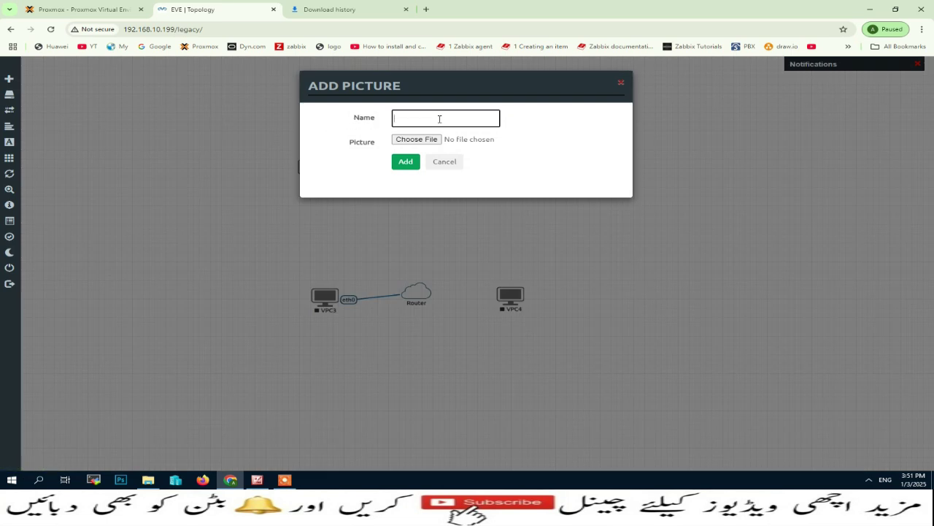
text(Icon)
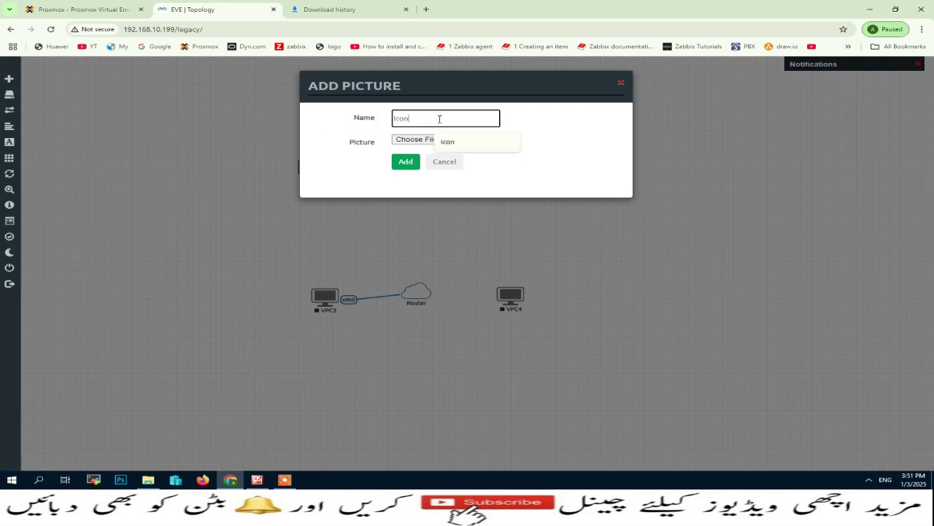
click(489, 143)
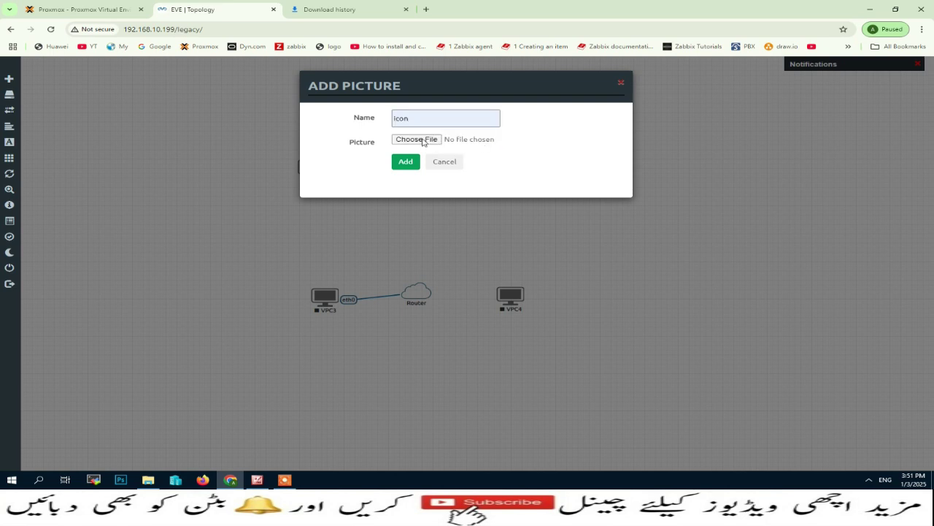
click(414, 140)
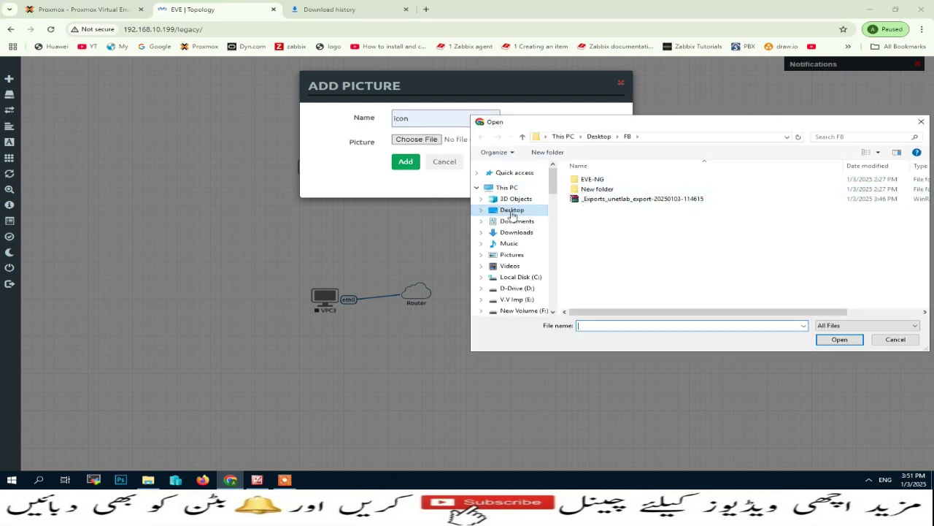
click(513, 211)
double_click(594, 199)
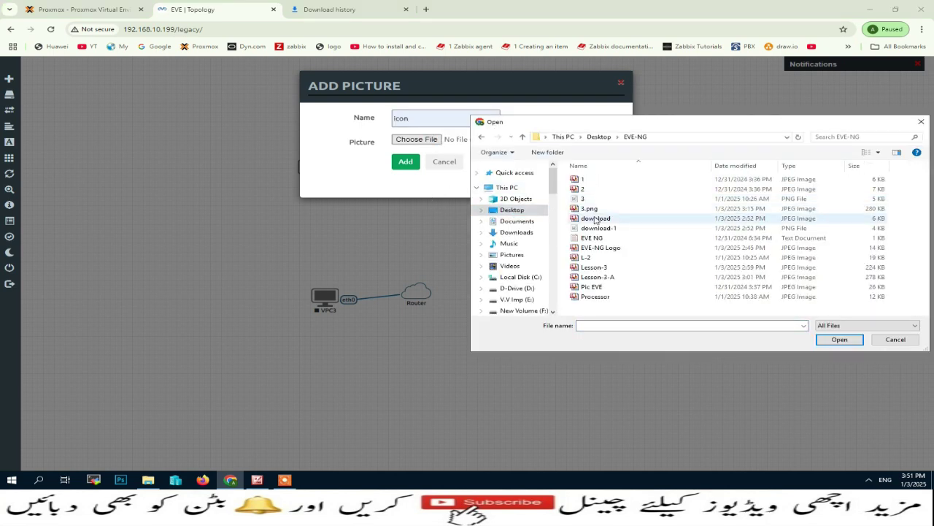
click(603, 278)
double_click(605, 278)
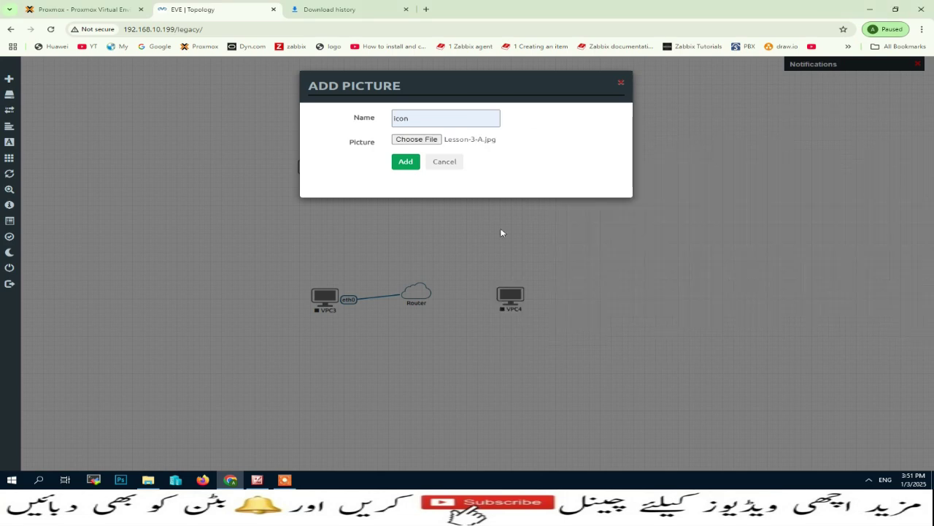
click(405, 162)
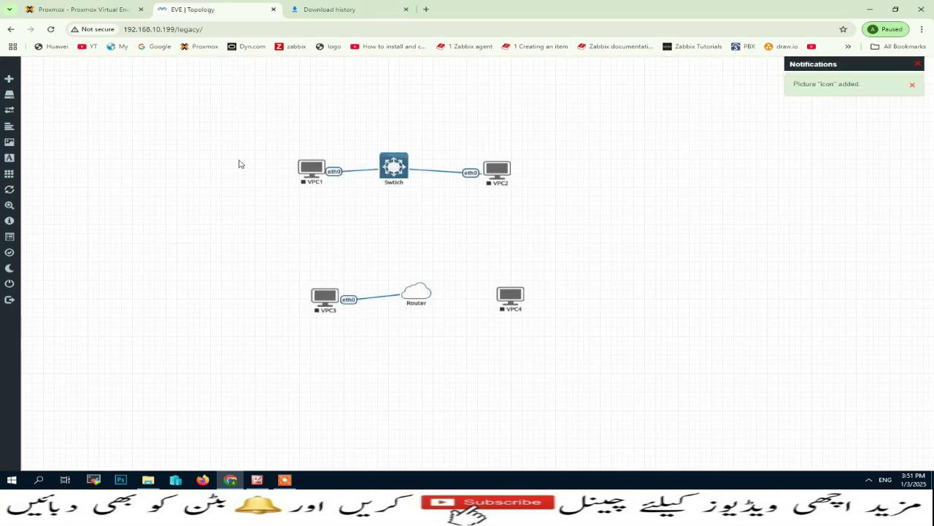
- View the Icon picture in the lab's pictures list and delete it
mouse_move(21, 126)
click(29, 143)
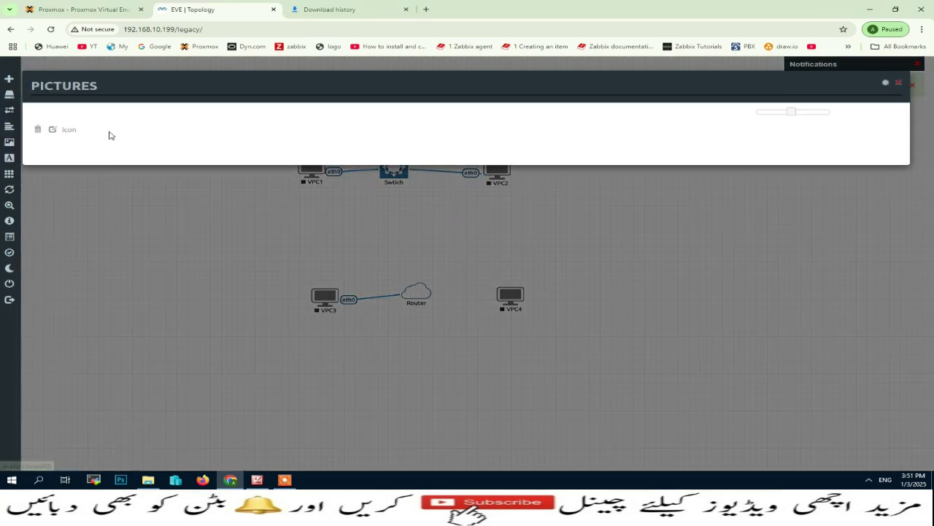
click(69, 131)
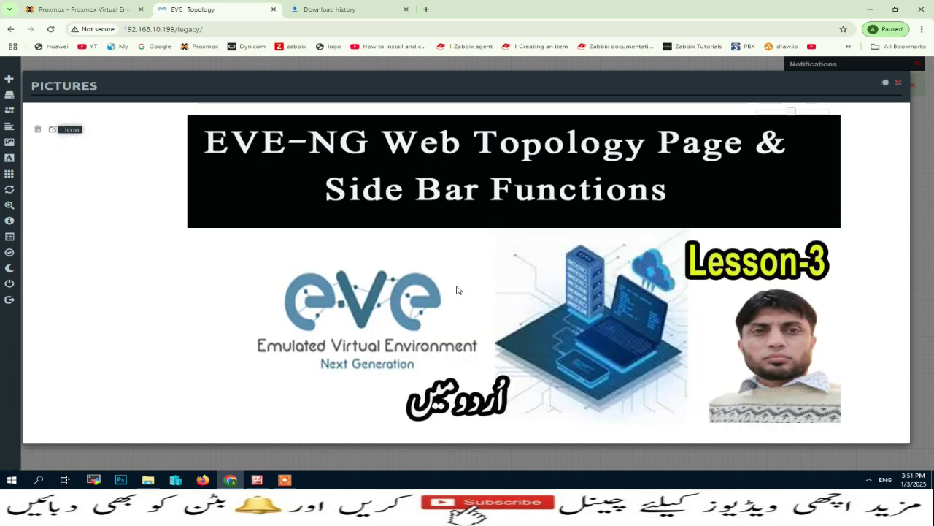
click(38, 132)
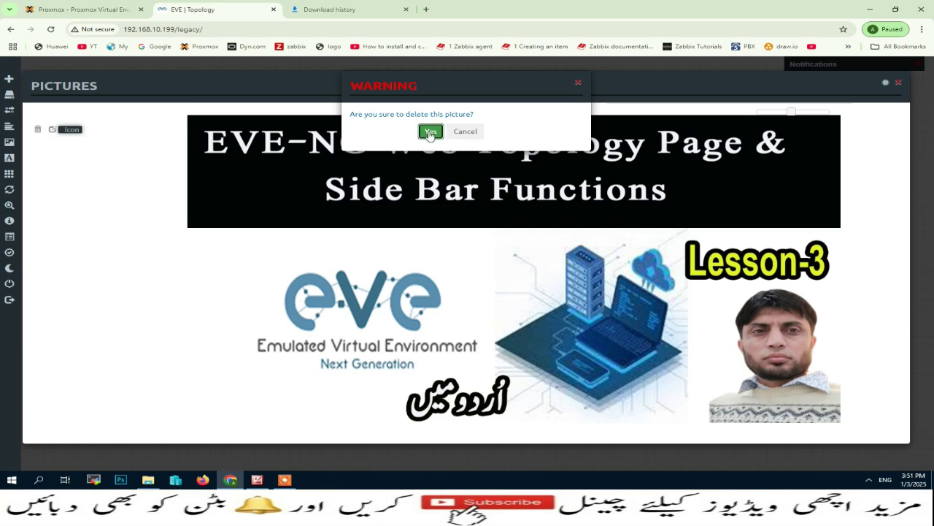
click(431, 132)
click(33, 79)
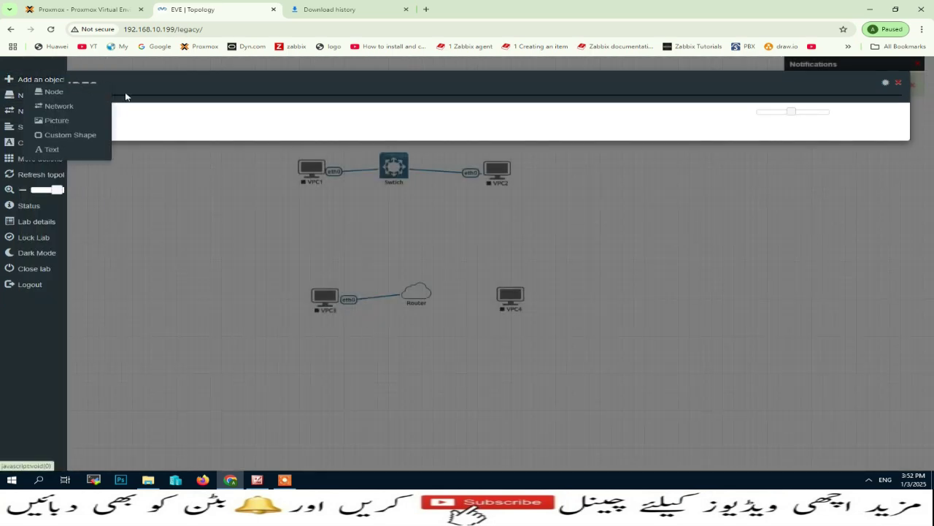
click(62, 135)
click(621, 83)
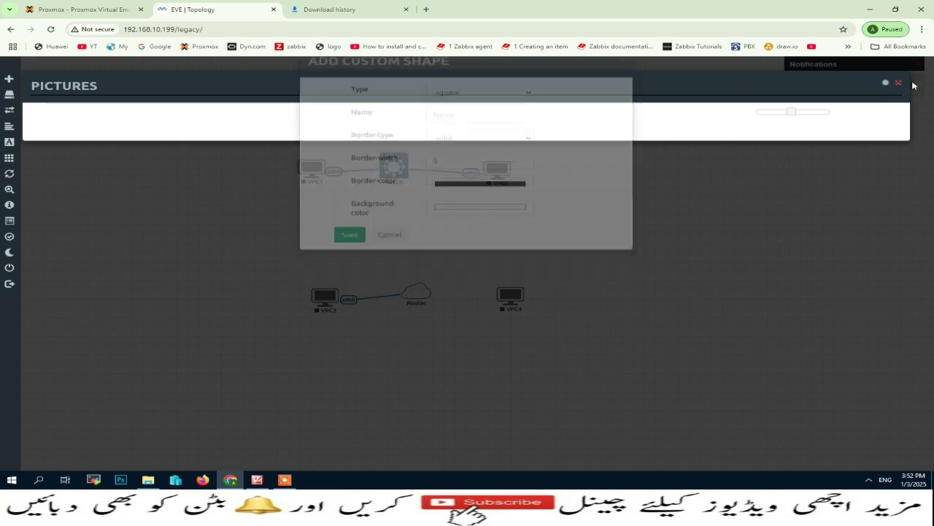
- Close the pictures list and add a square custom shape named ABC with a solid black border of width 5
click(898, 83)
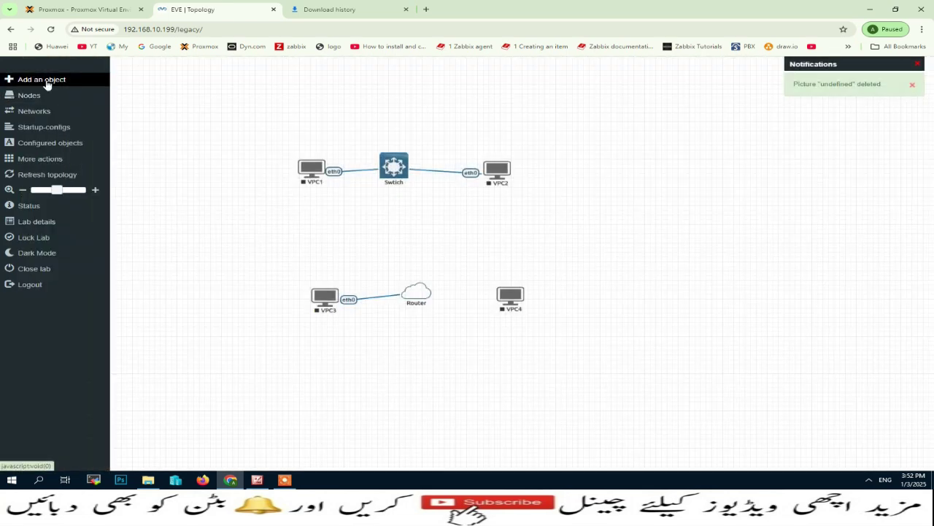
click(46, 82)
click(76, 136)
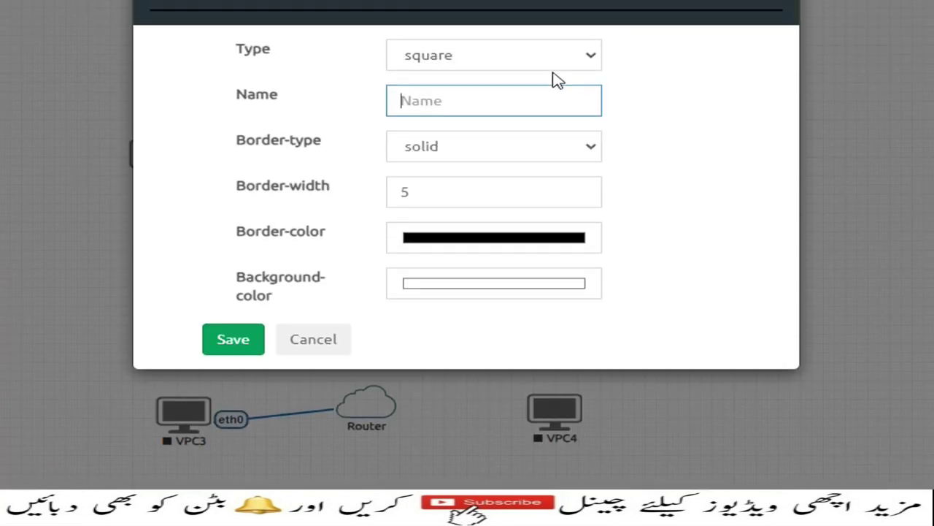
click(527, 119)
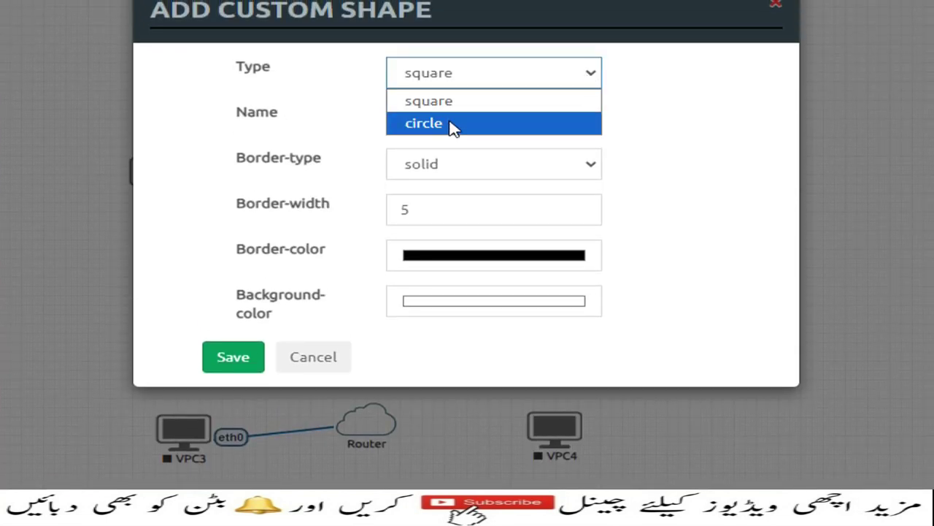
click(349, 93)
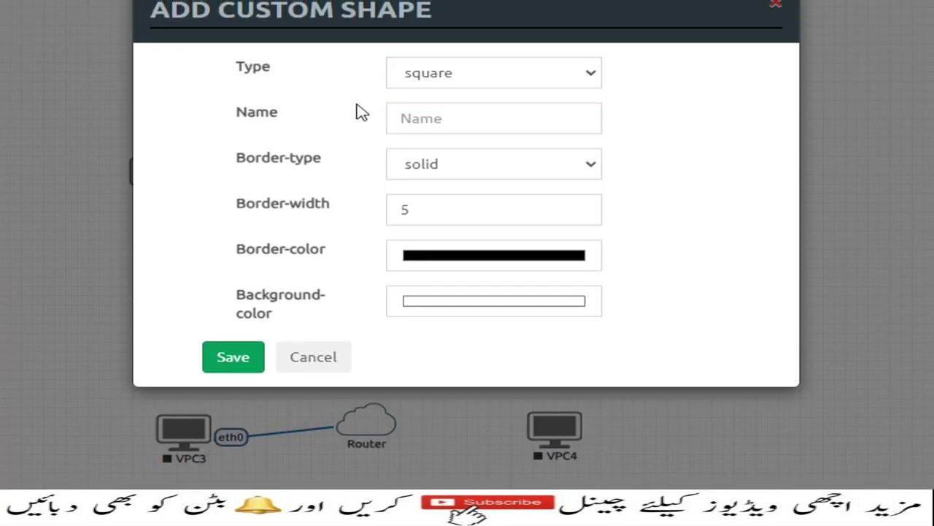
click(423, 119)
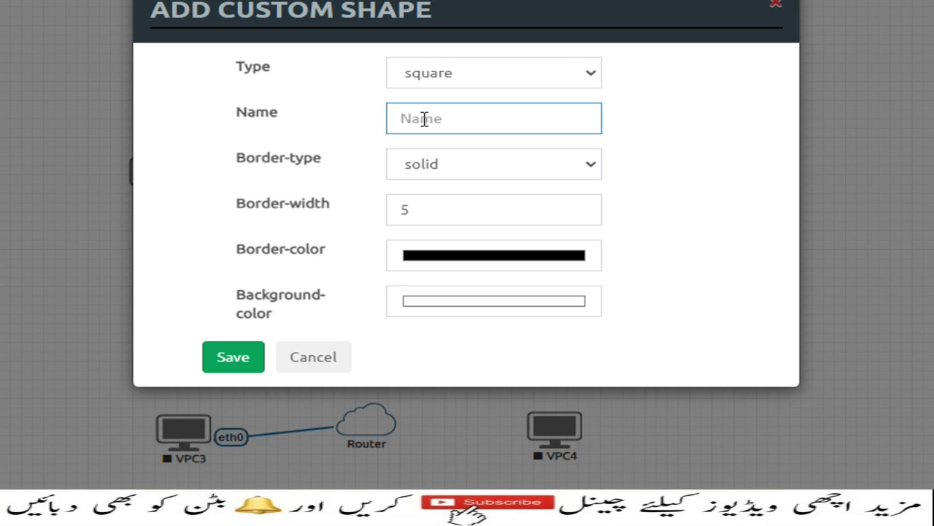
text(ABC)
click(590, 168)
click(655, 194)
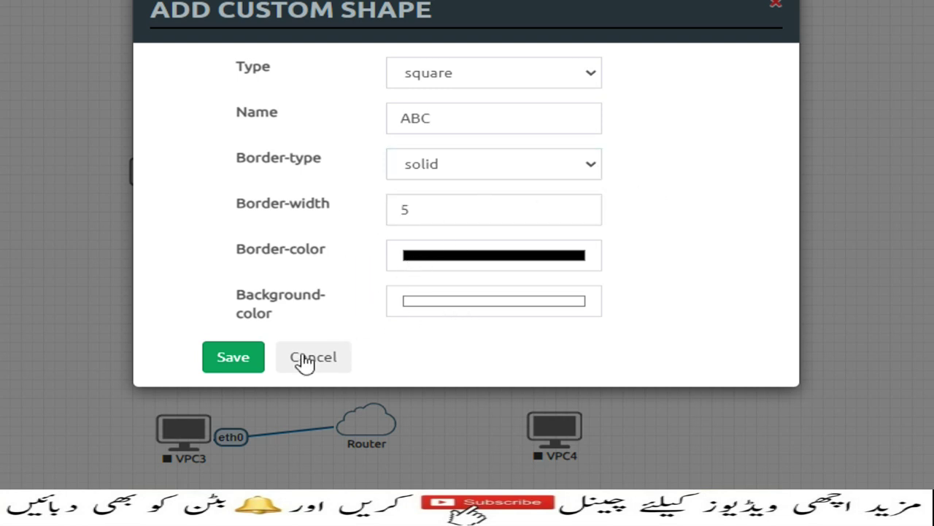
click(234, 357)
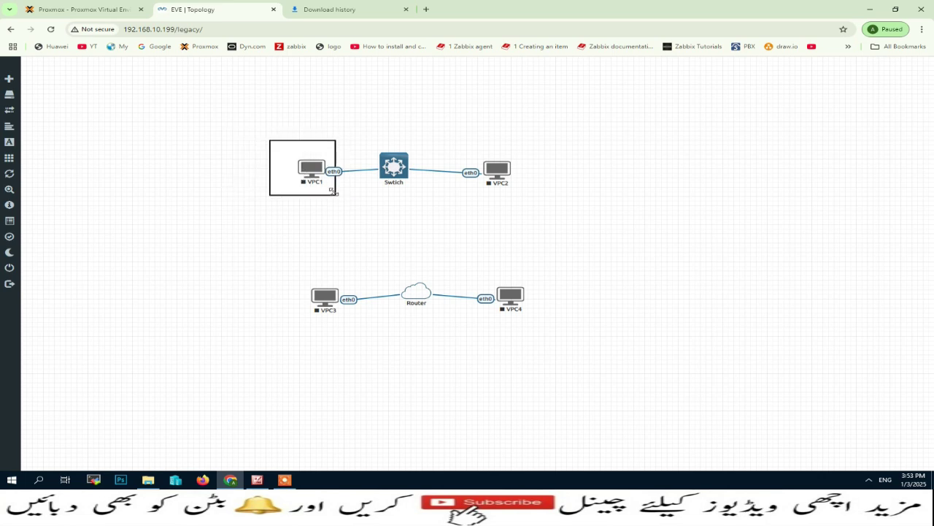
- Stretch the ABC square around VPC1, Swtich and VPC2 and send it to the back
drag(335, 191, 542, 189)
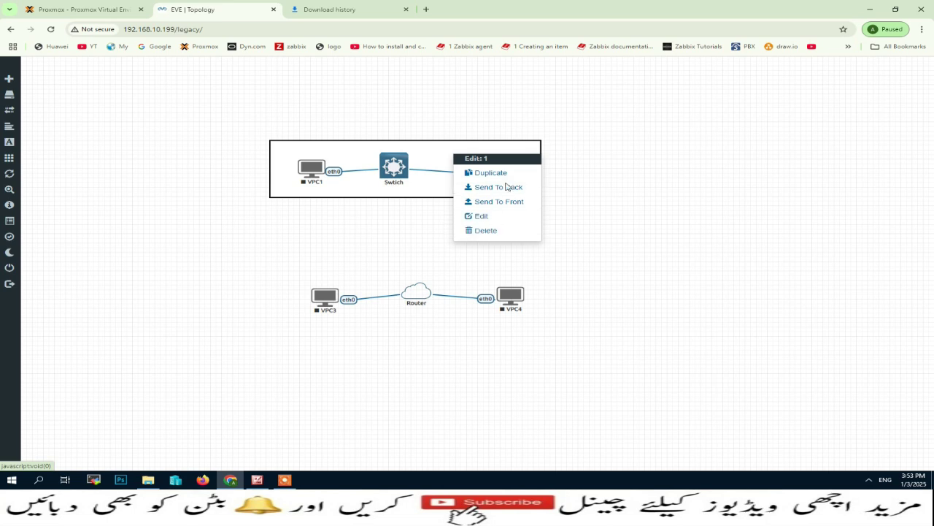
click(503, 192)
right_click(522, 155)
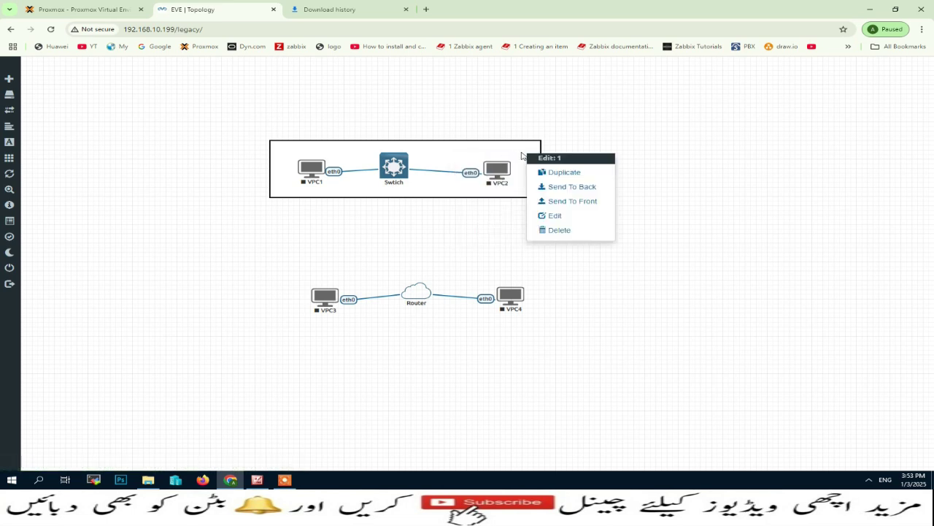
click(406, 142)
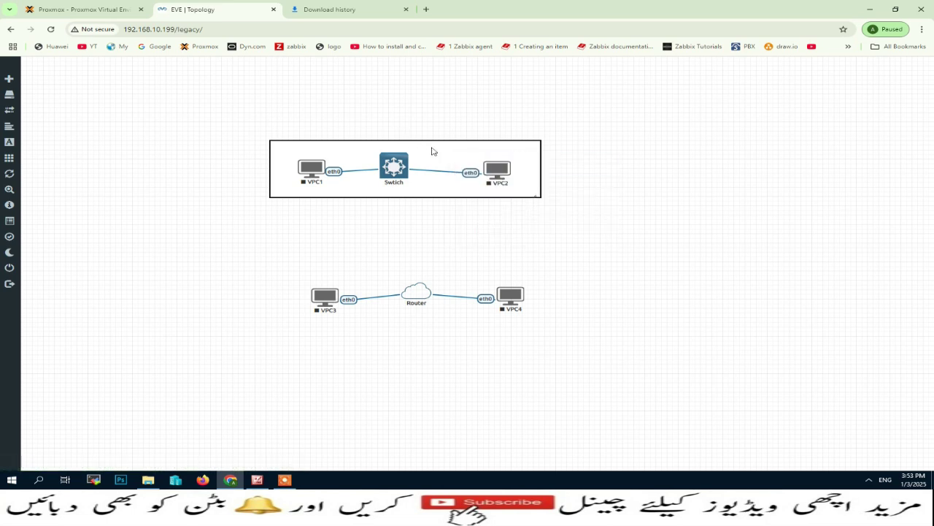
- Edit the ABC square, trying its Z-index at 2 and settling on -1
right_click(496, 153)
click(521, 220)
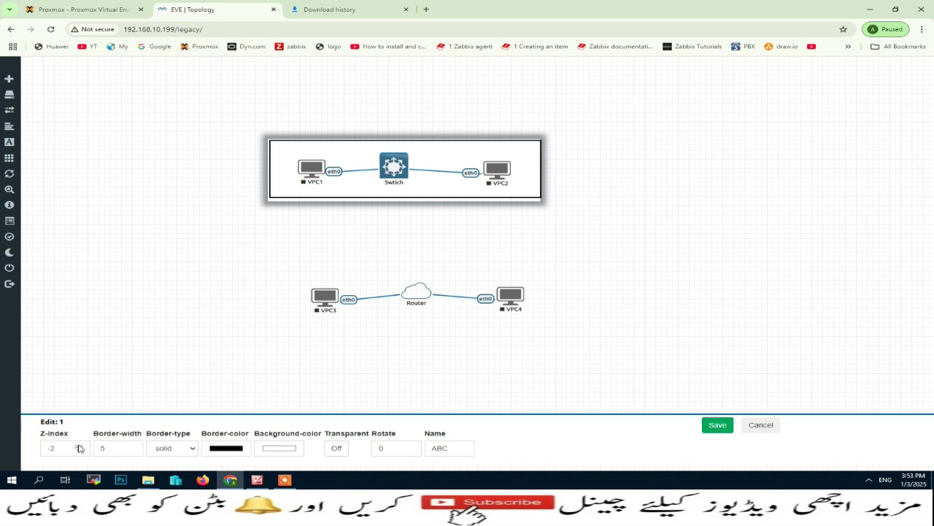
click(79, 446)
click(80, 445)
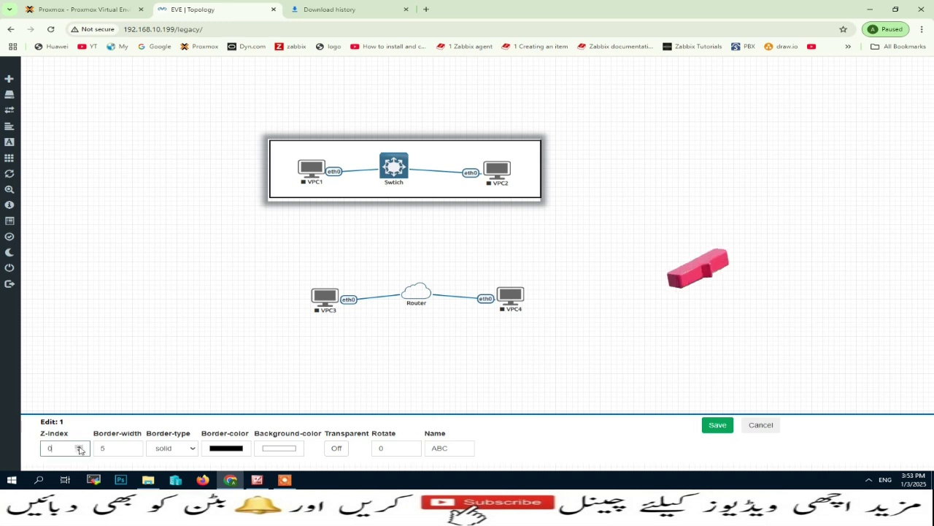
click(79, 445)
click(79, 451)
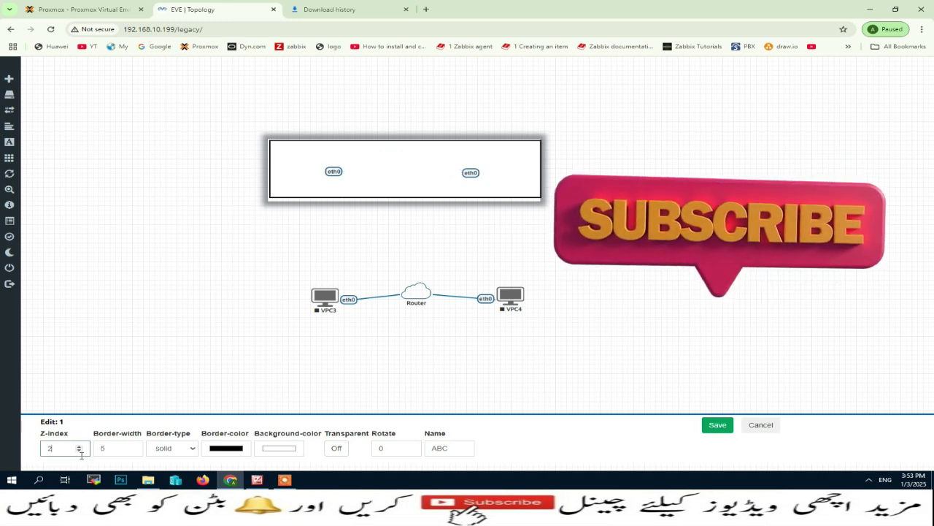
click(79, 451)
click(80, 451)
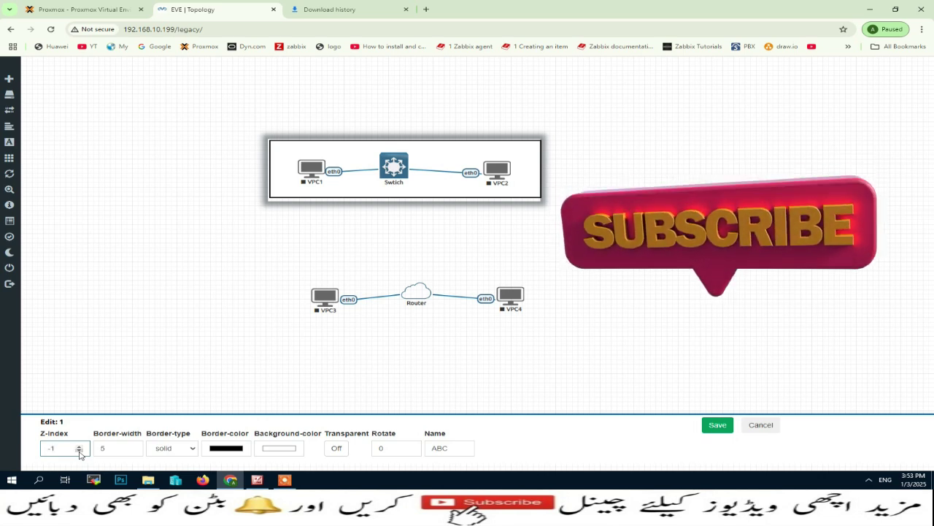
- Change the ABC square's border type to dashed and its border color to purple
click(192, 451)
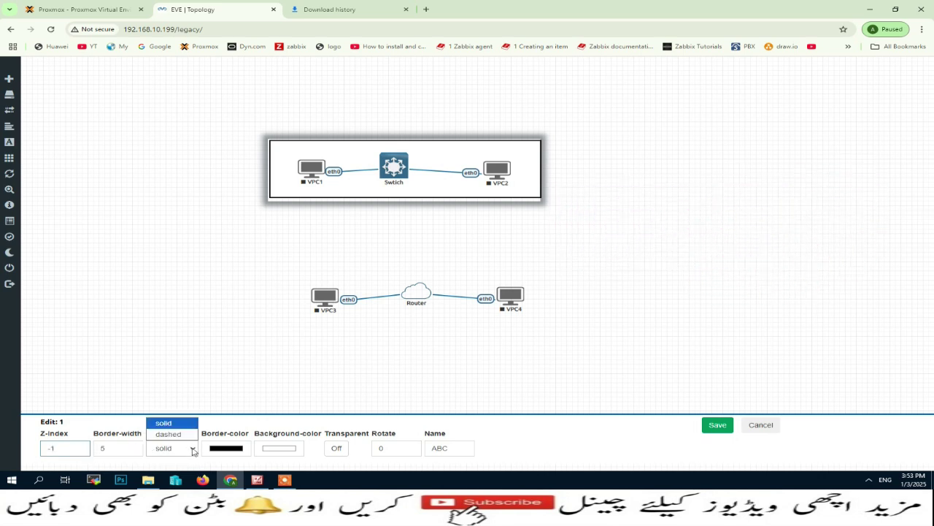
click(176, 435)
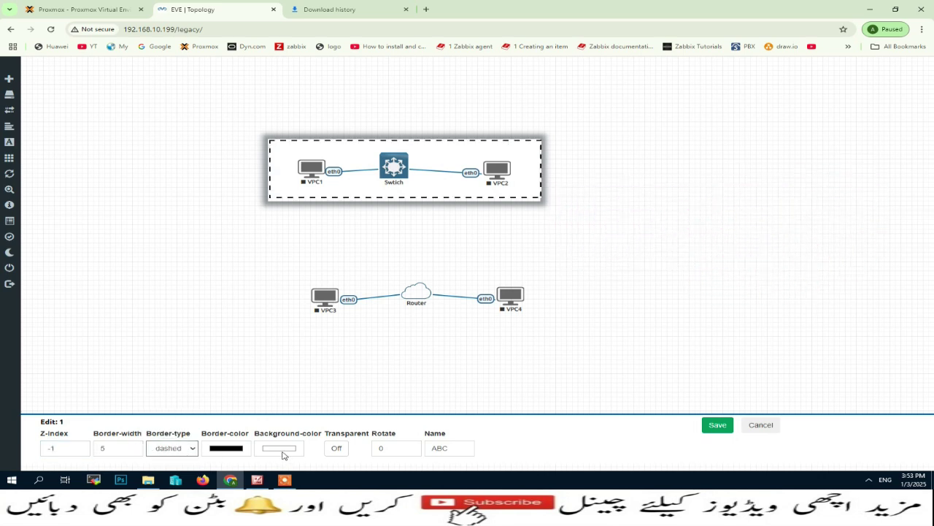
click(224, 448)
click(274, 397)
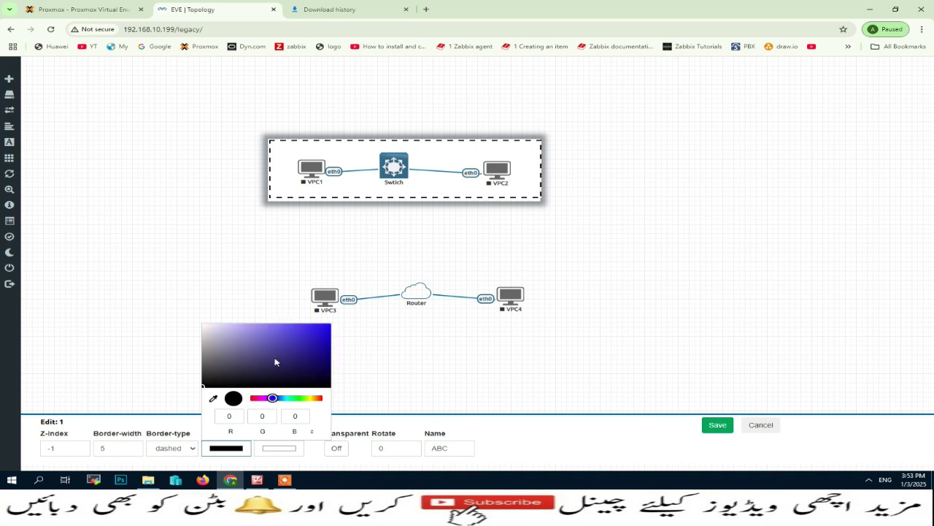
click(278, 346)
click(439, 329)
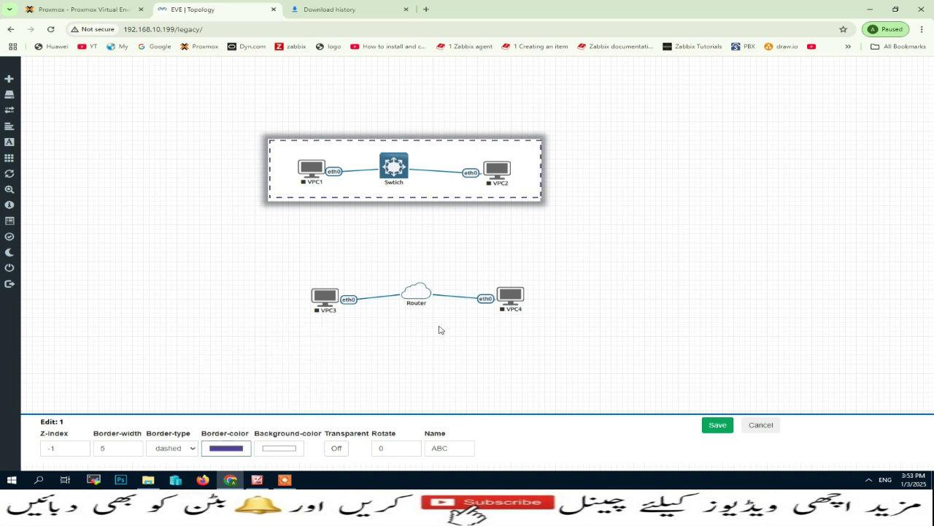
- Give the ABC square a red background color and toggle its transparency on and back off
click(291, 451)
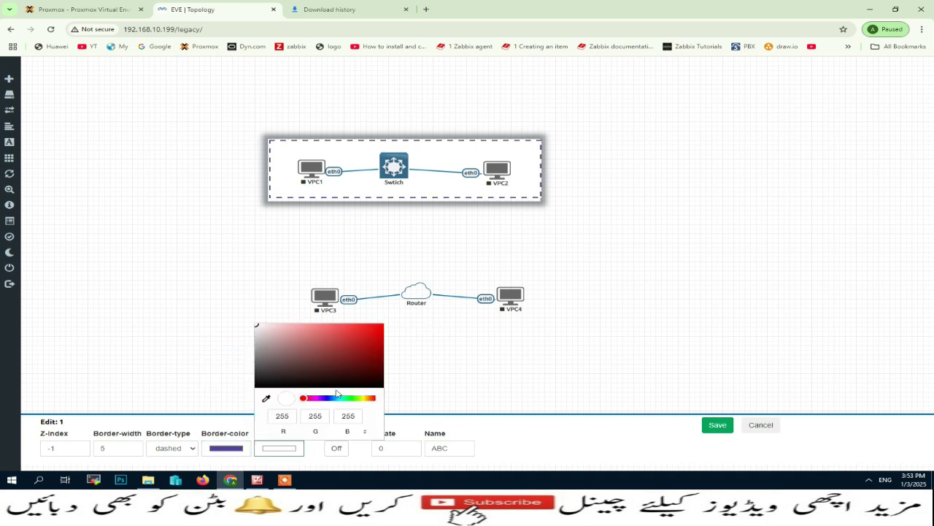
click(326, 337)
click(457, 384)
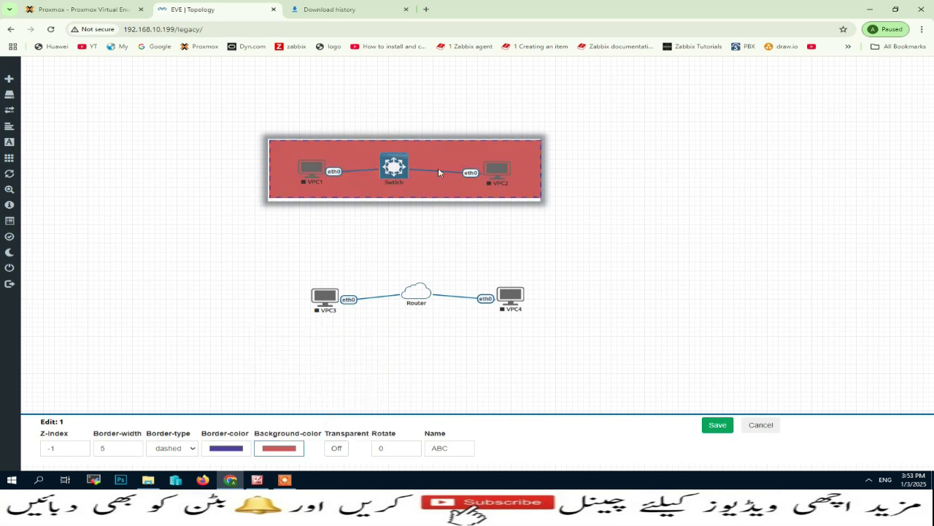
click(338, 450)
click(338, 449)
- Try rotating the ABC square to 12, return its rotation to 0, and save the shape's edits
click(411, 446)
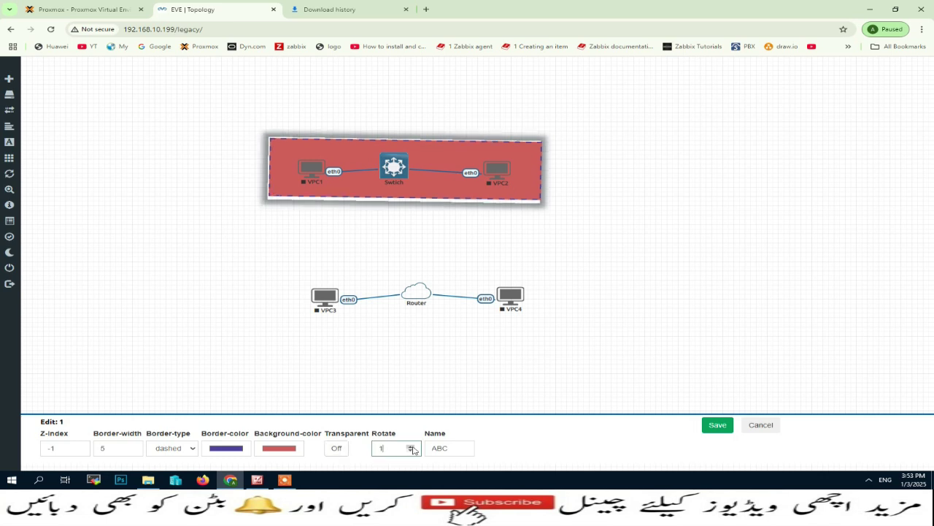
click(411, 446)
click(411, 446)
click(411, 446)
click(411, 447)
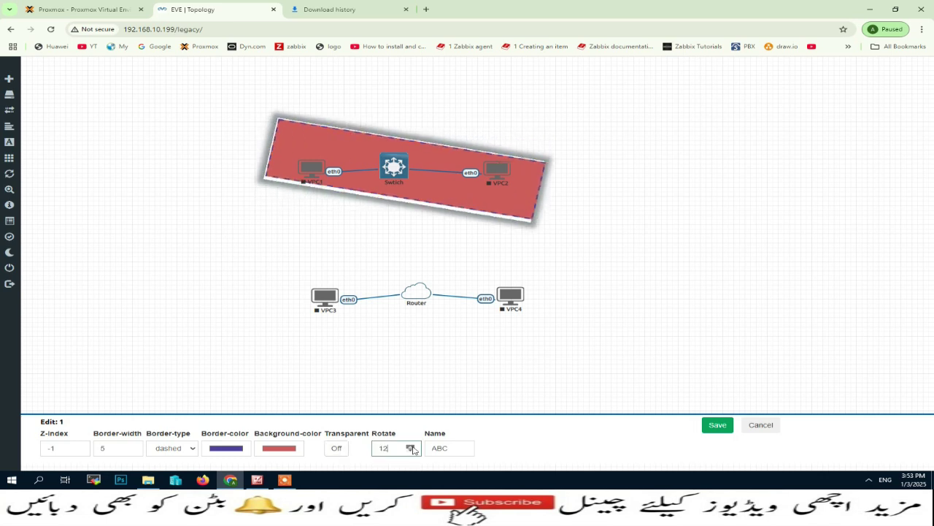
click(412, 447)
click(411, 450)
click(410, 450)
click(410, 450)
click(410, 450)
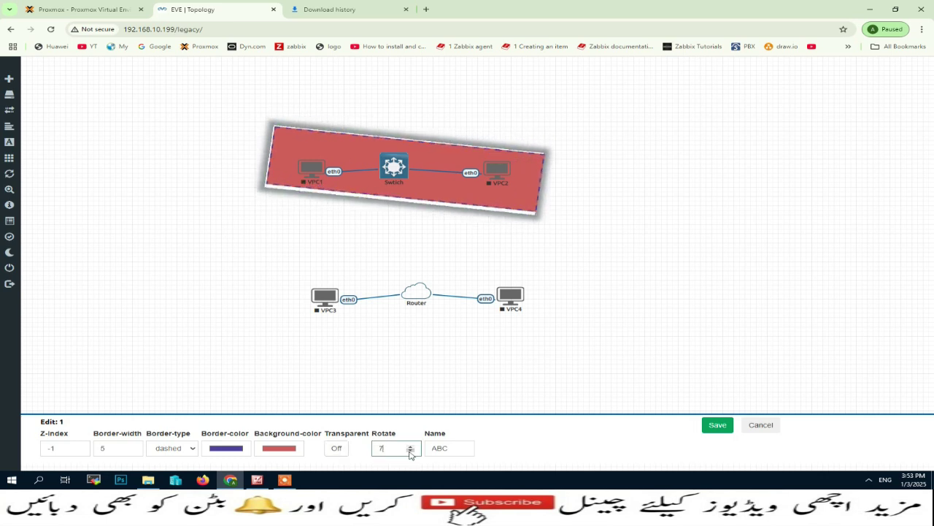
click(411, 451)
click(411, 451)
click(410, 450)
click(410, 450)
click(410, 450)
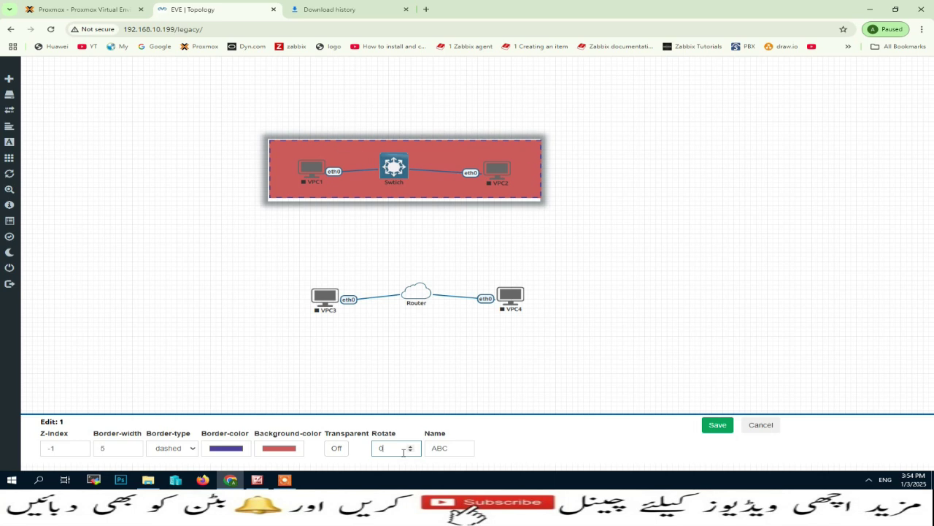
click(716, 425)
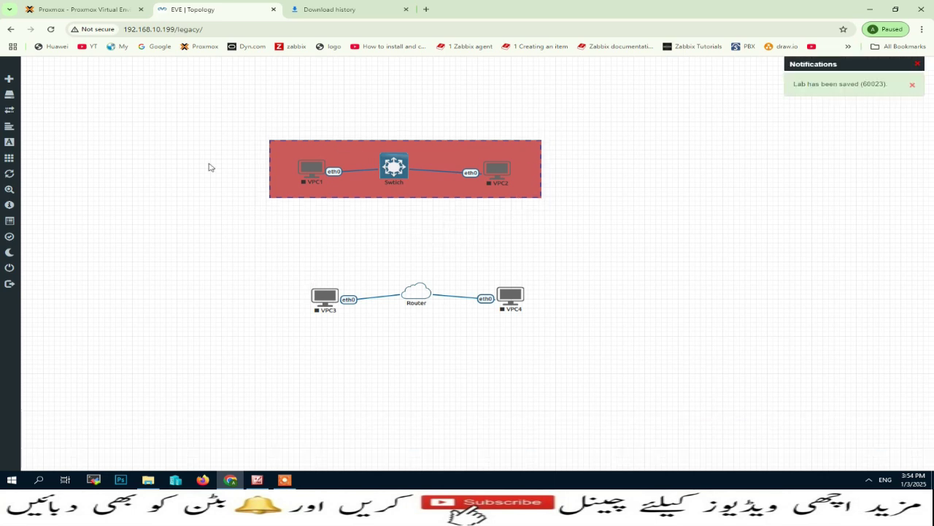
- Add an unnamed circle custom shape with a solid black border of width 5
click(38, 82)
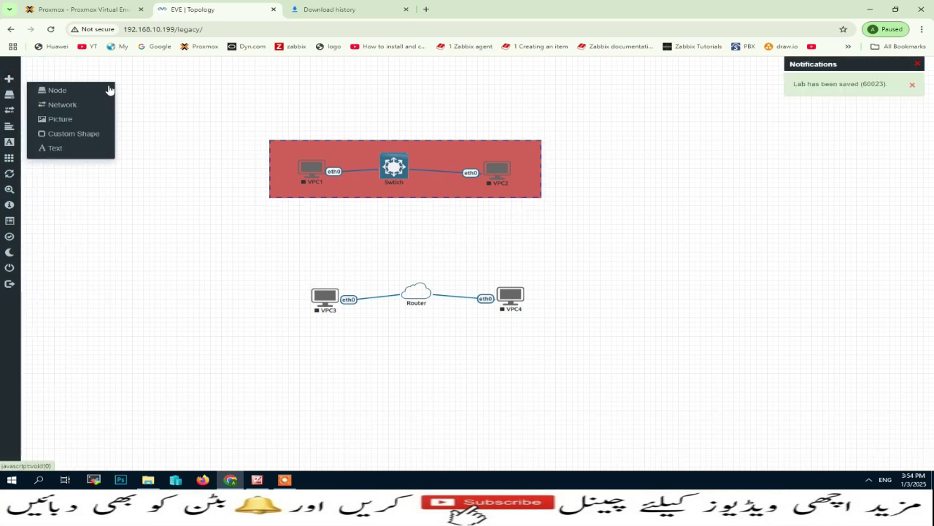
click(80, 135)
click(526, 119)
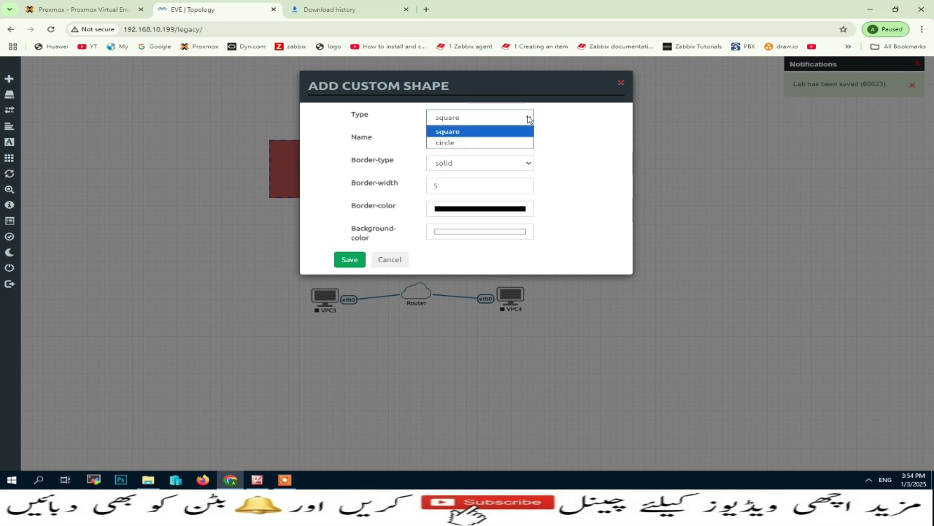
click(449, 143)
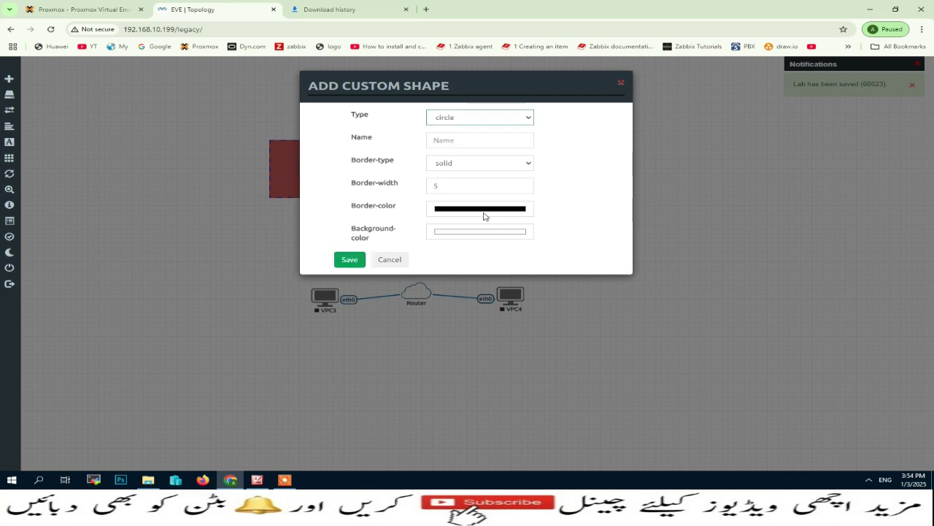
click(483, 211)
click(500, 292)
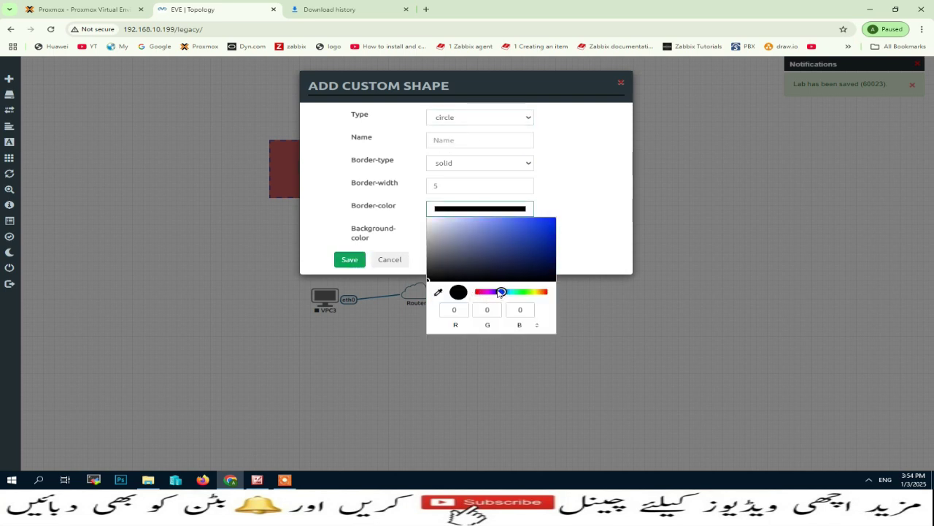
click(347, 261)
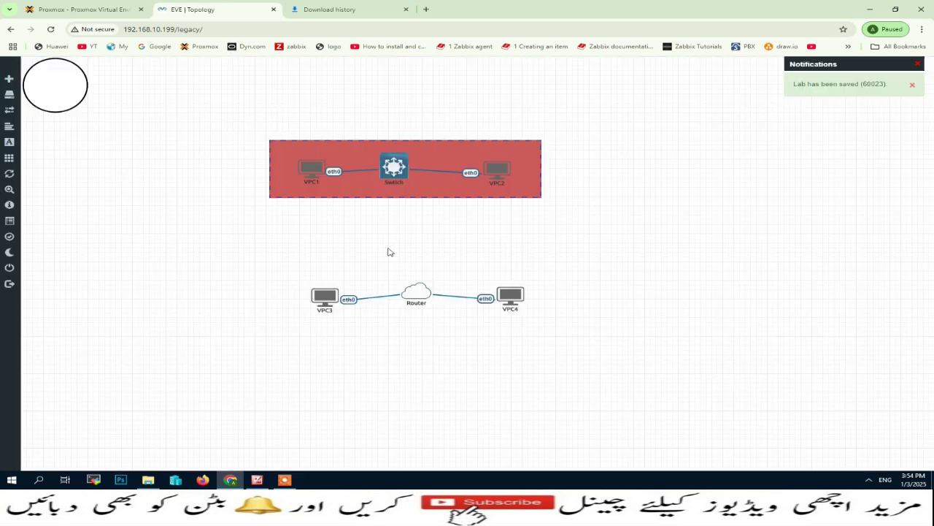
- Place the circle around VPC3, duplicate it, and position the copy around VPC4
mouse_move(62, 79)
mouse_down()
mouse_move(246, 250)
mouse_move(336, 293)
mouse_up()
right_click(349, 288)
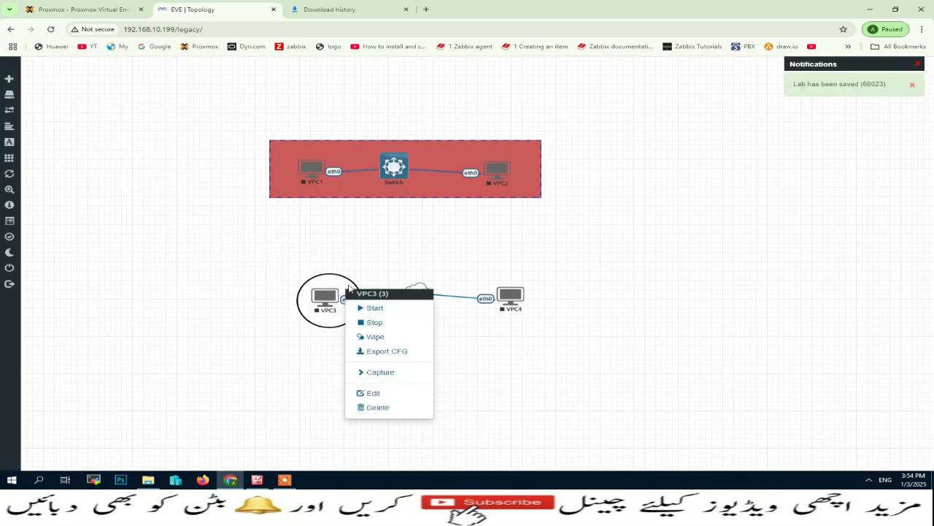
click(324, 281)
right_click(326, 280)
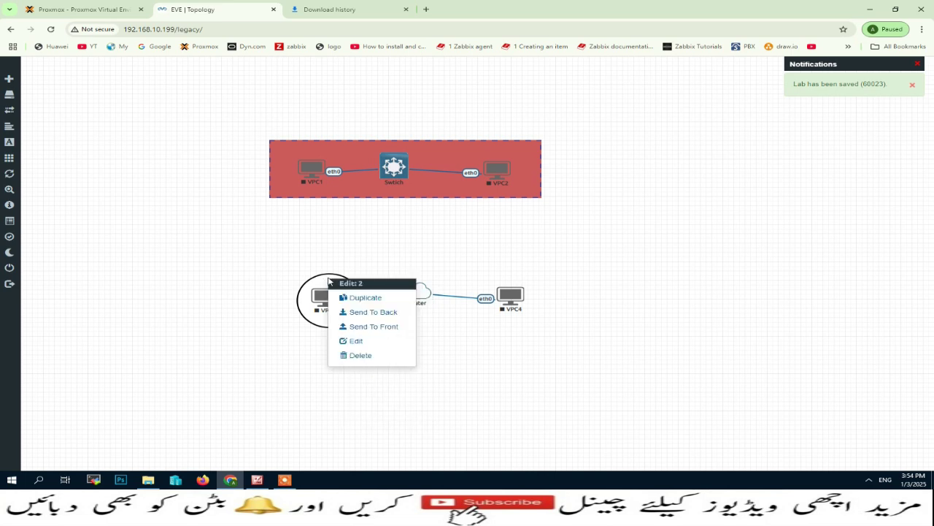
click(351, 301)
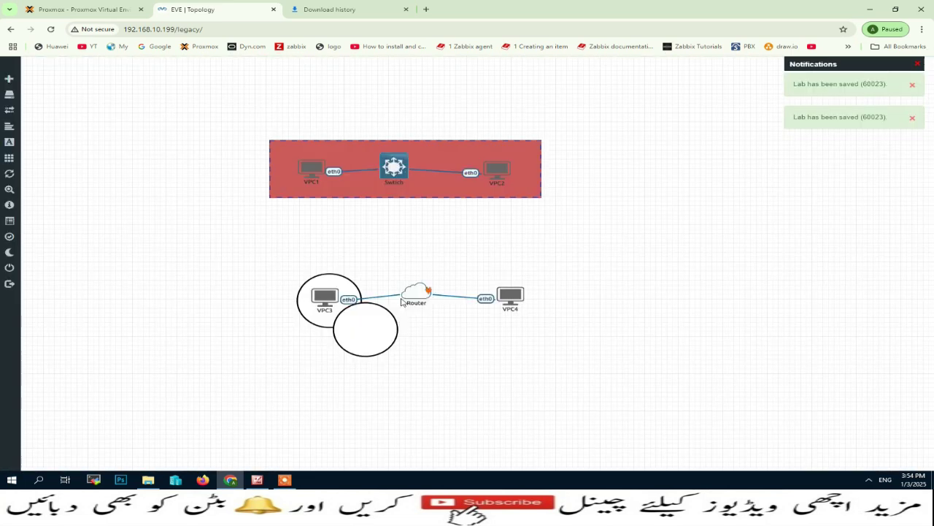
drag(371, 322, 529, 308)
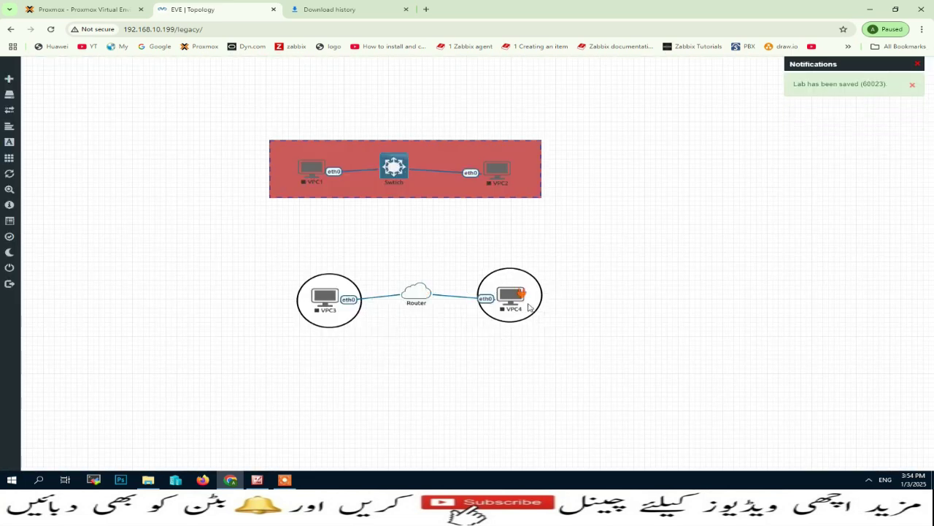
- Add the text label PC-1 with font size 40 and place it above the circle around VPC3
mouse_move(8, 77)
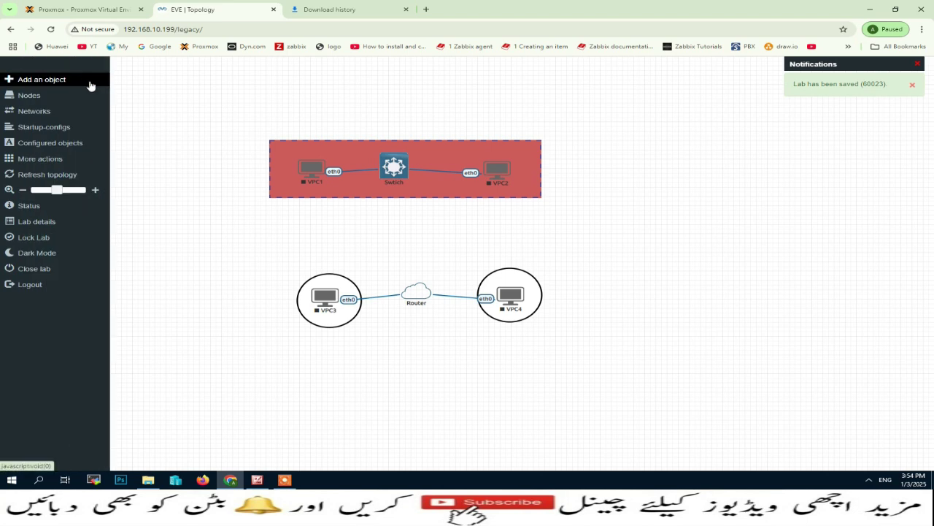
click(37, 82)
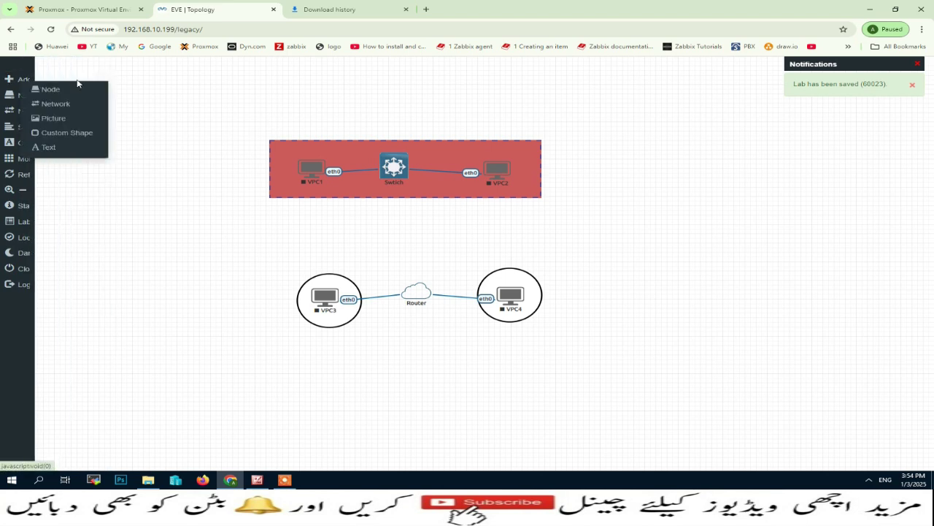
click(50, 152)
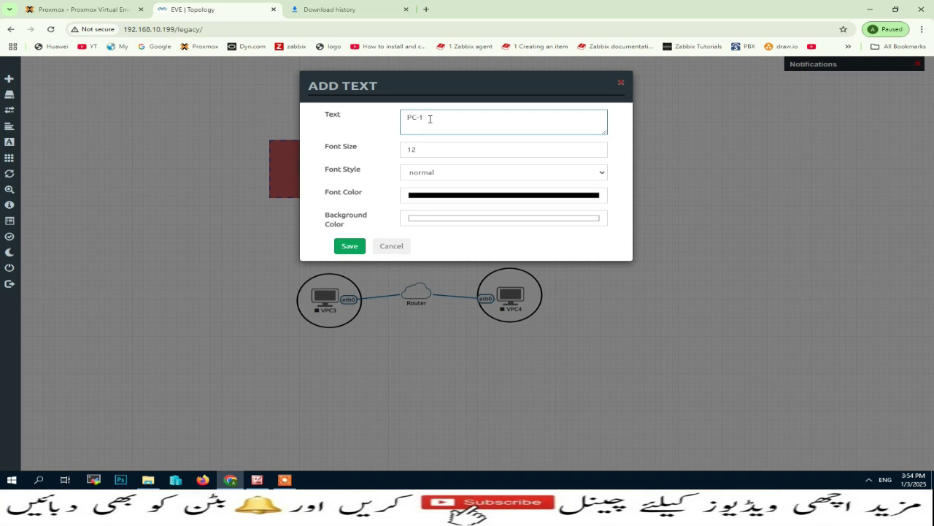
click(439, 195)
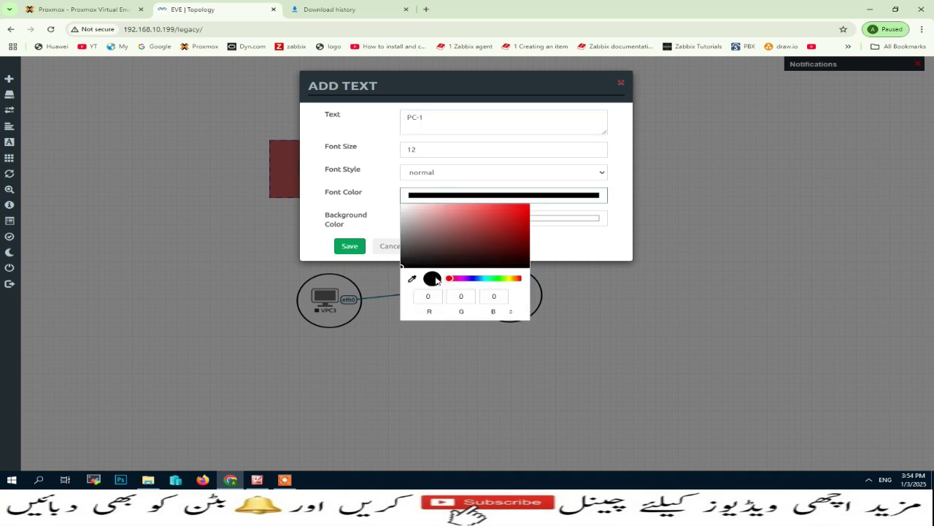
click(560, 219)
click(438, 149)
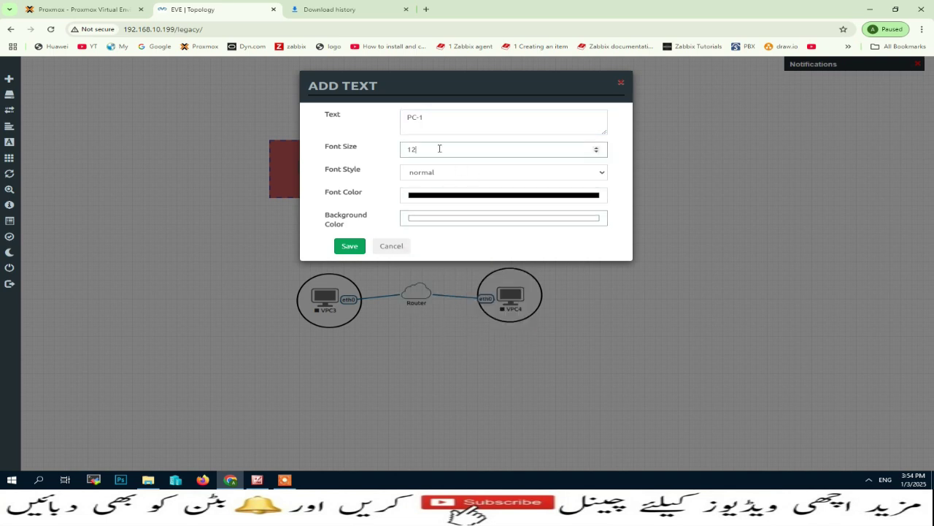
drag(538, 149, 358, 150)
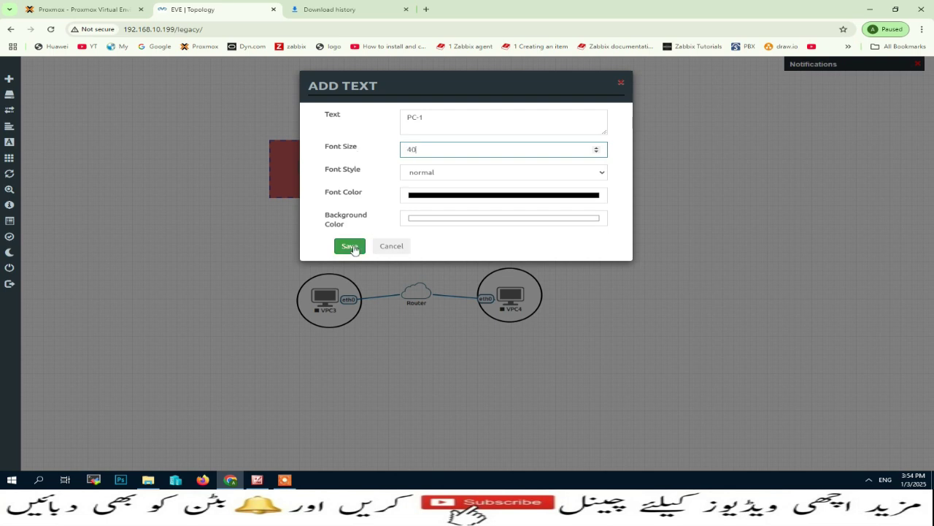
click(349, 246)
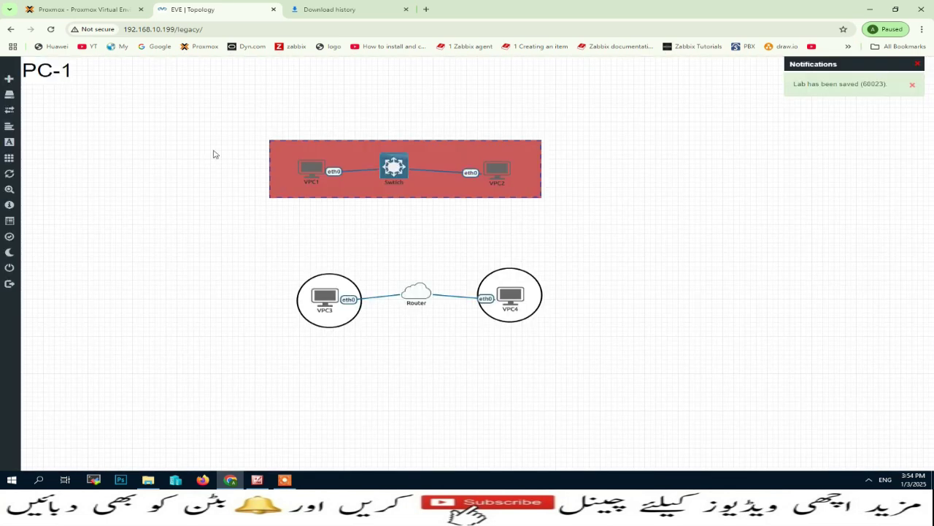
drag(48, 73, 327, 256)
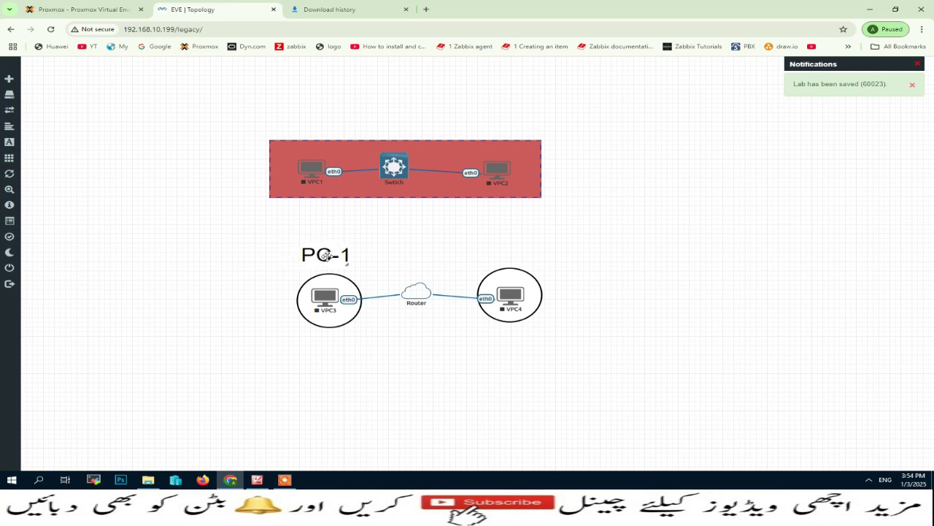
- Duplicate the PC-1 label and place the copy above the circle around VPC4
right_click(327, 256)
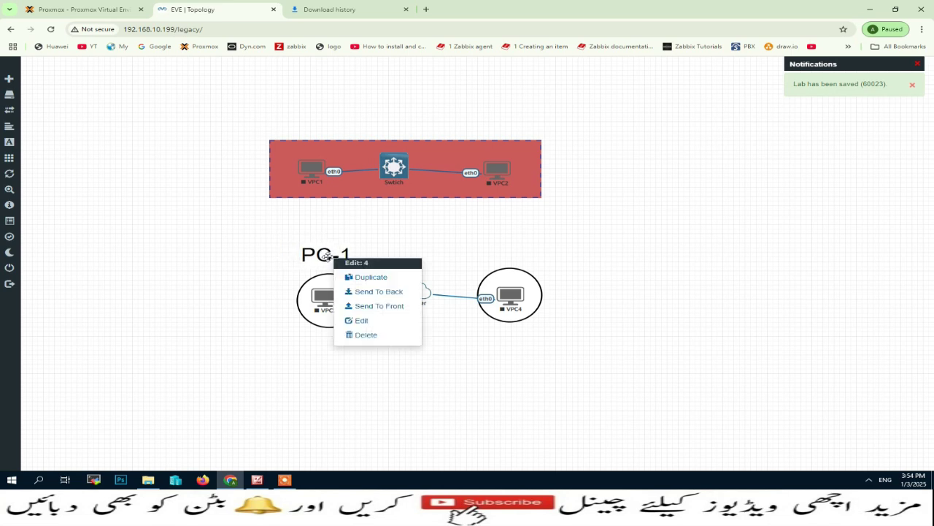
click(360, 275)
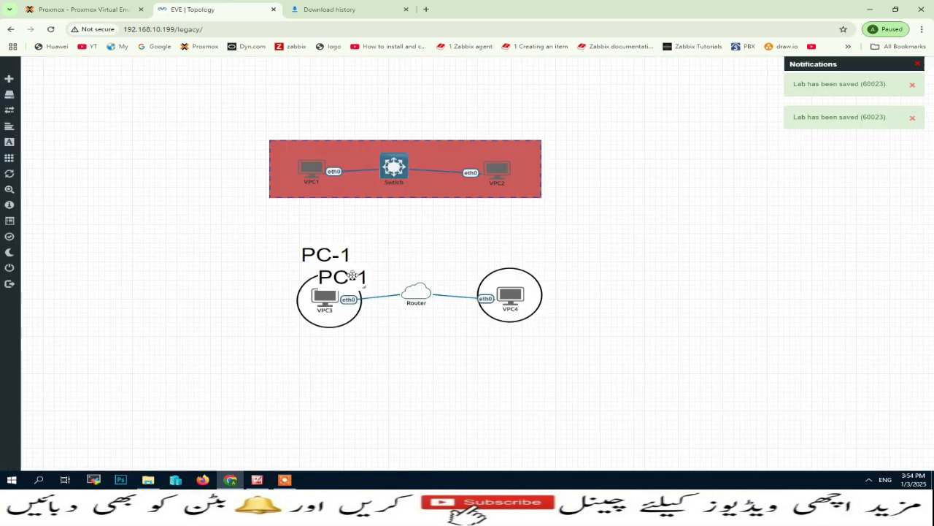
drag(352, 276, 513, 250)
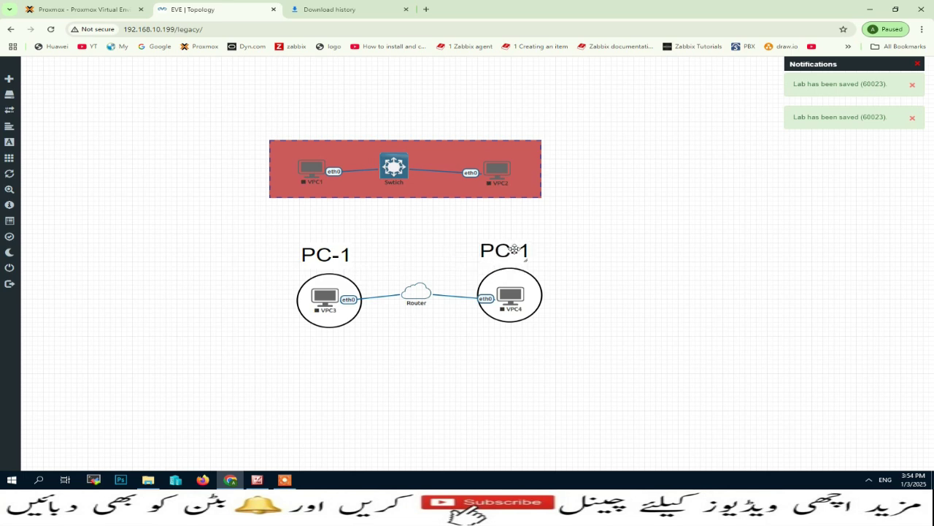
- Change the label above VPC4 to read PC-2 and save the text edit
double_click(523, 252)
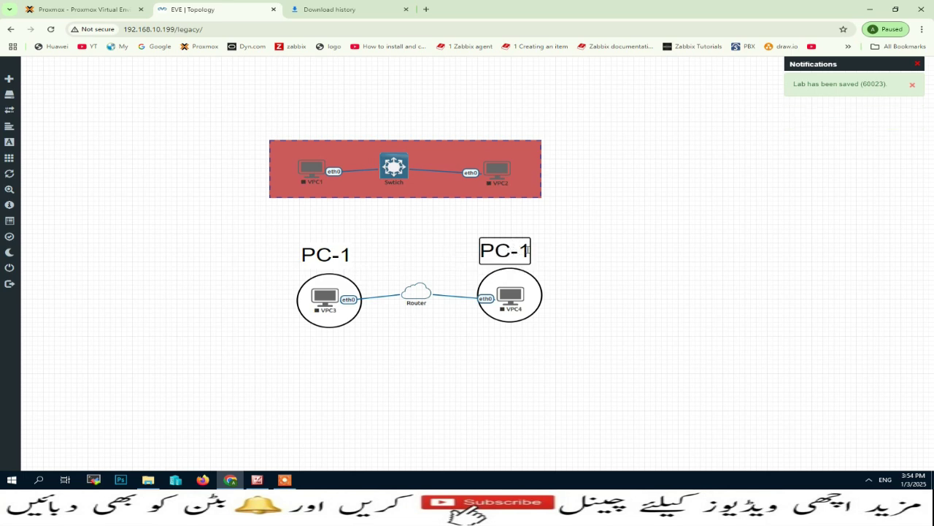
key(BackSpace)
text(2)
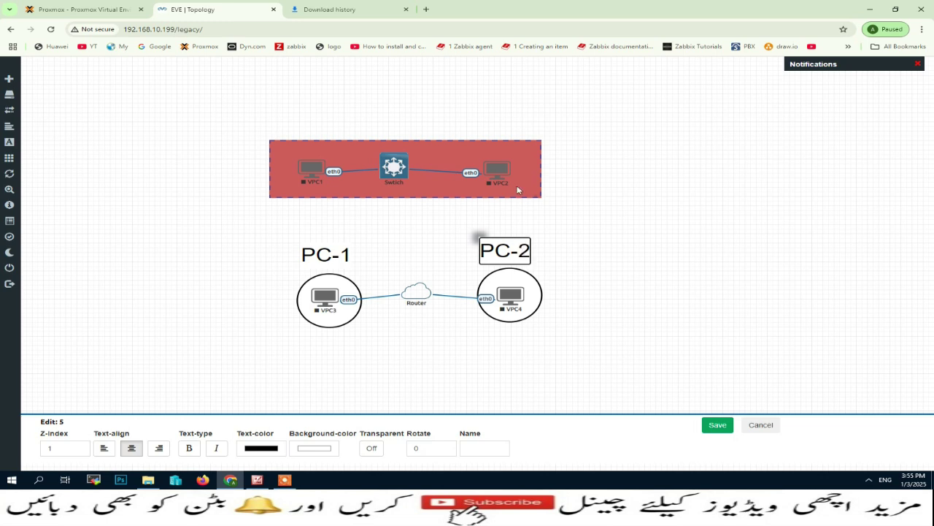
click(574, 208)
click(717, 425)
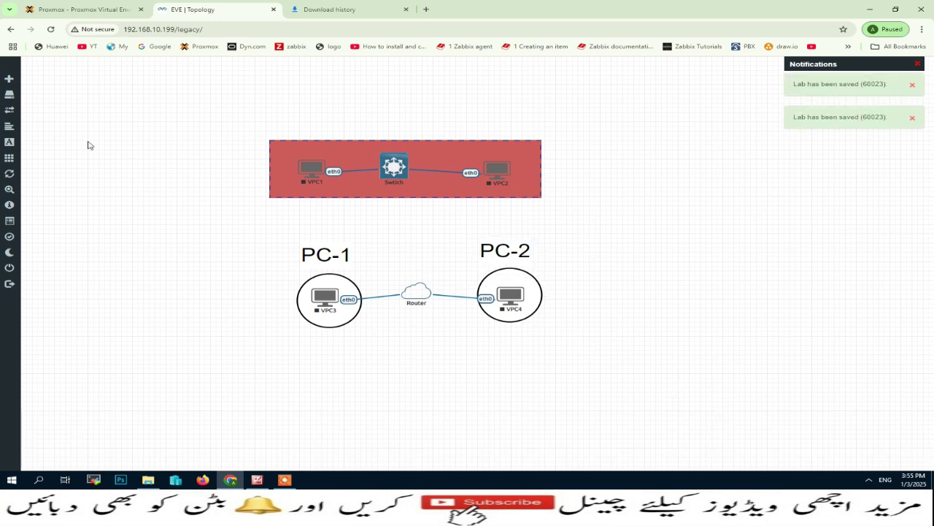
click(37, 80)
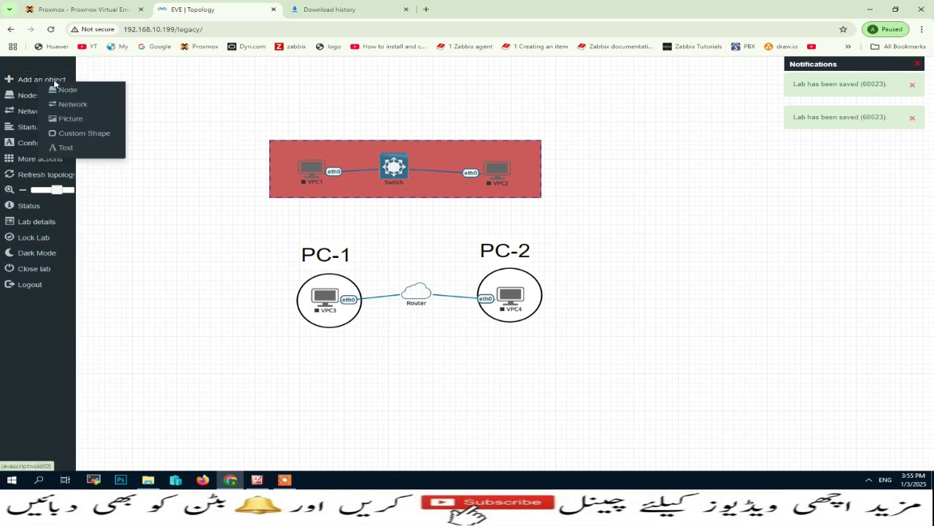
mouse_move(9, 80)
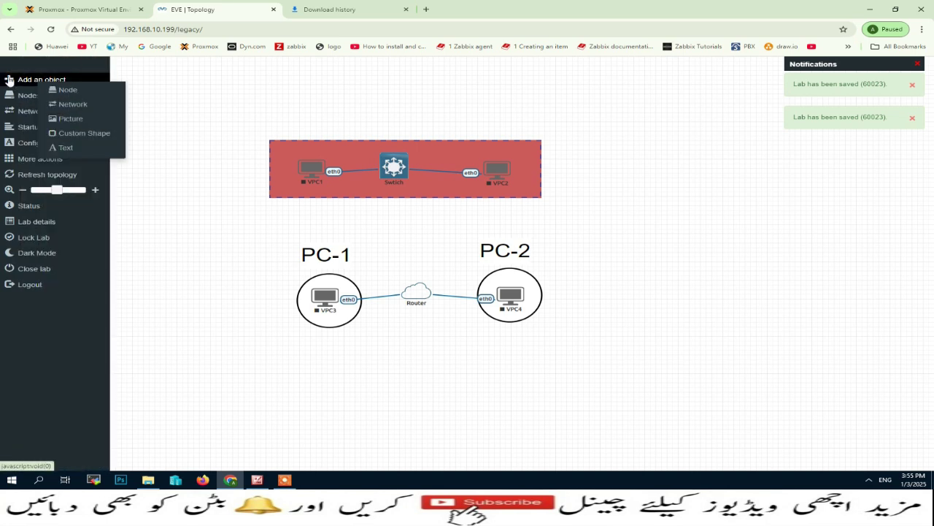
click(156, 93)
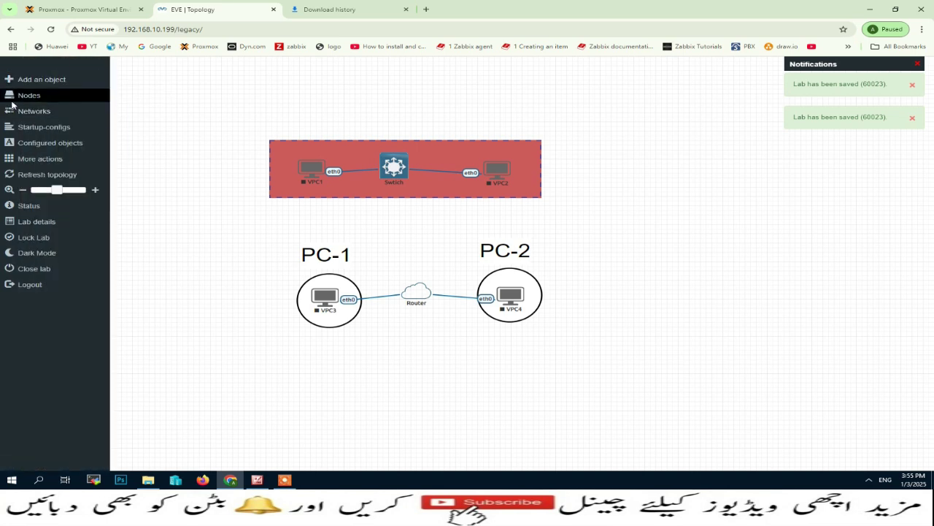
- In the configured nodes list, set the icons of VPC3 and VPC4 to PC-2D-Desktop-Linux-S.svg
click(23, 98)
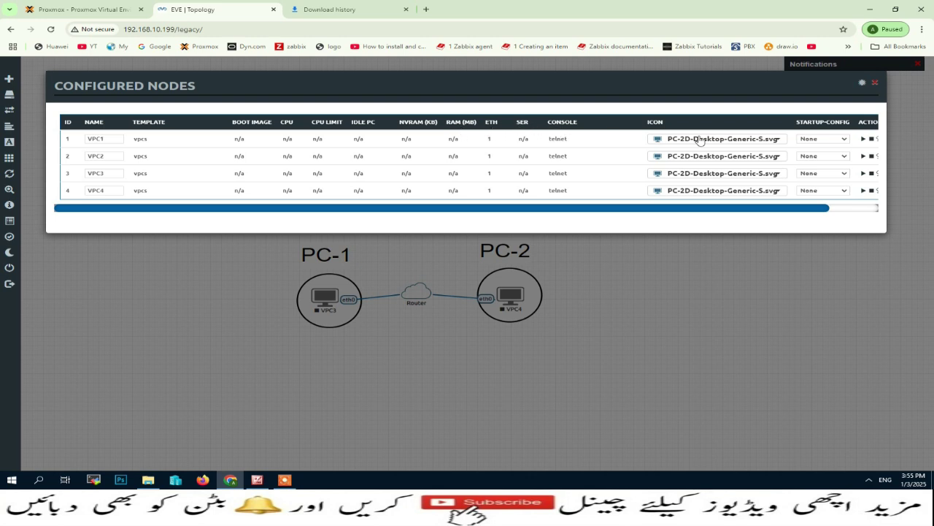
click(780, 178)
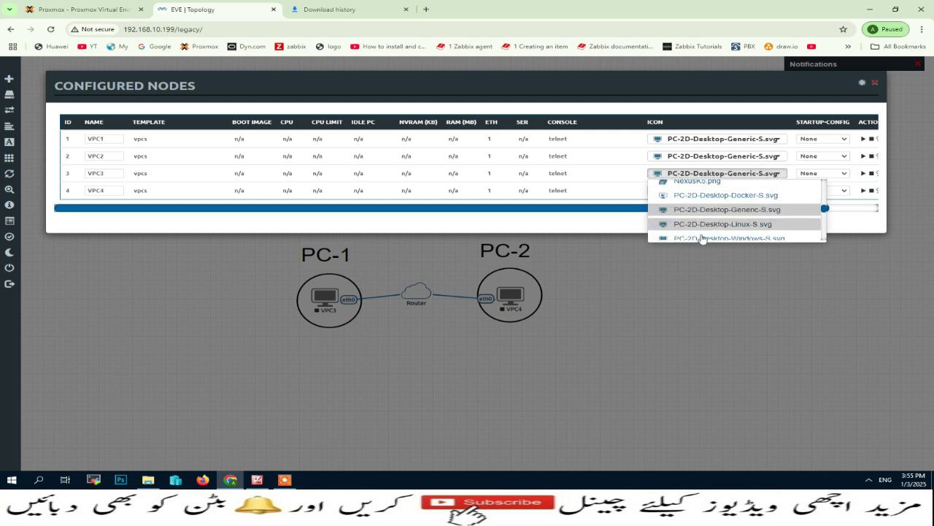
scroll(690, 219, down, 2)
scroll(686, 212, up, 3)
scroll(699, 227, down, 2)
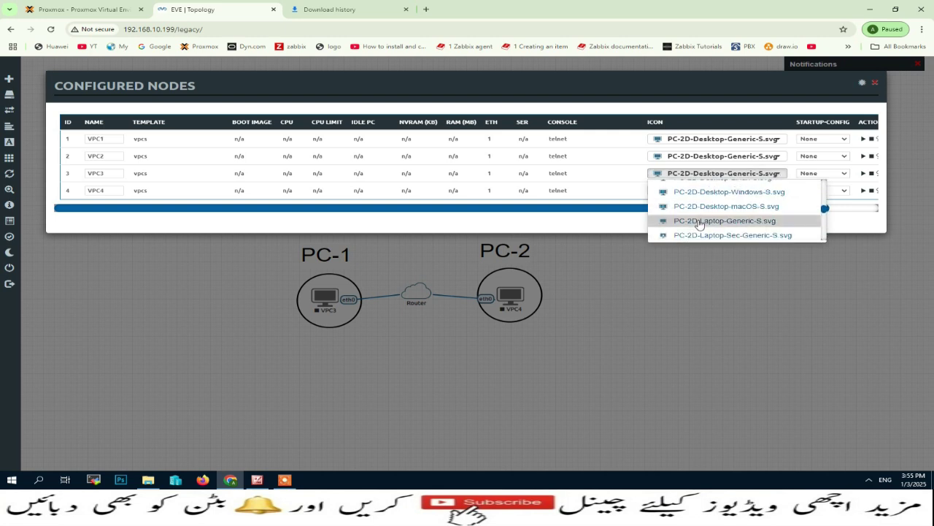
click(674, 226)
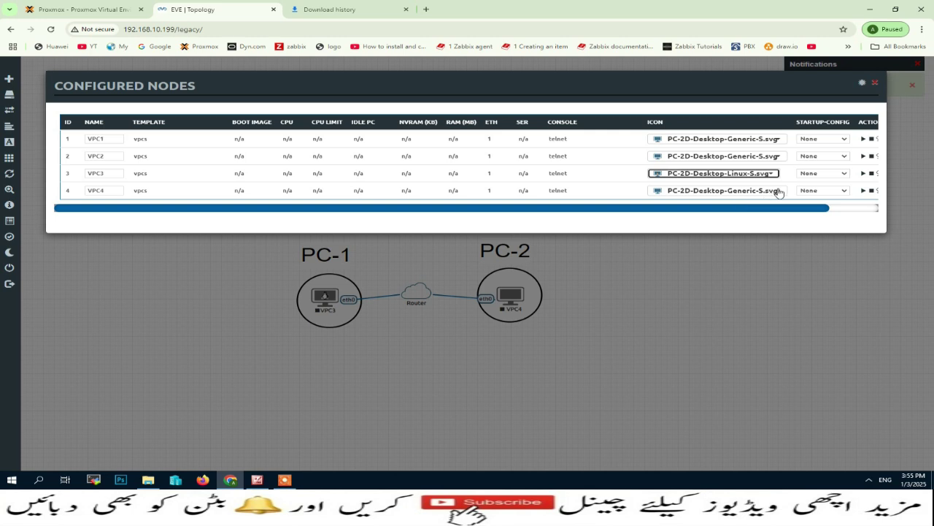
click(774, 191)
click(675, 244)
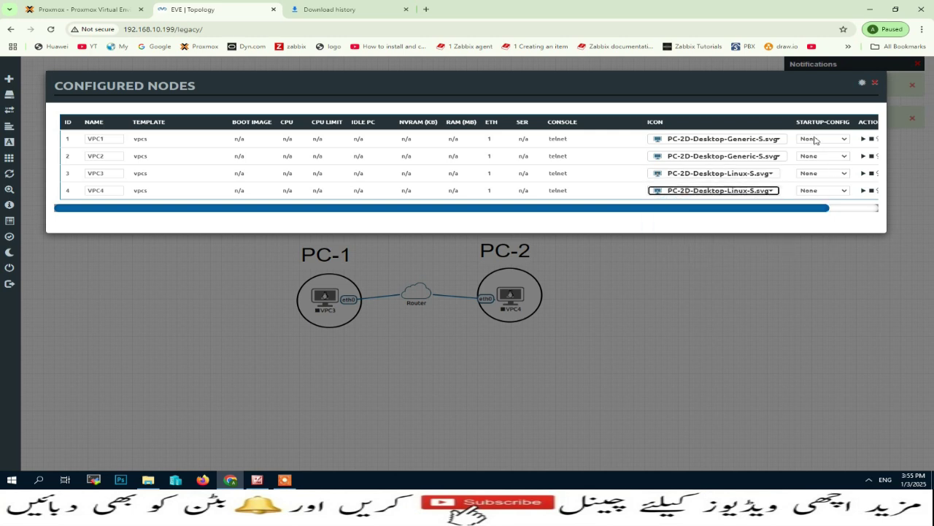
- Examine VPC1's startup-config options and the node actions in the configured nodes list, and close the list
drag(812, 214, 861, 213)
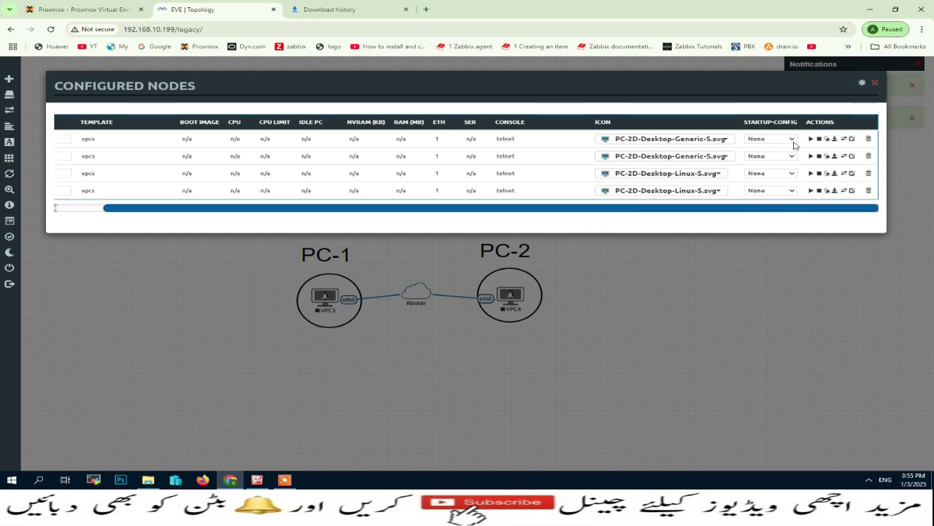
click(793, 139)
click(792, 140)
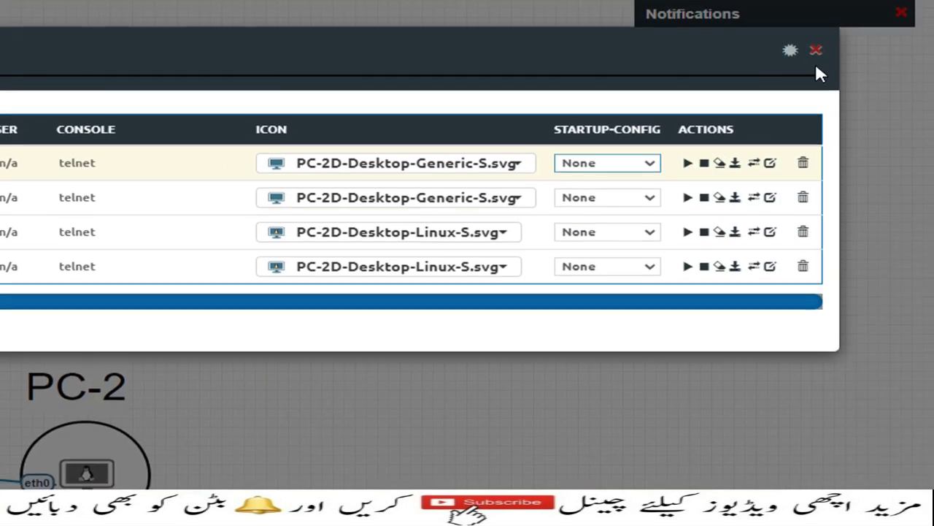
click(816, 51)
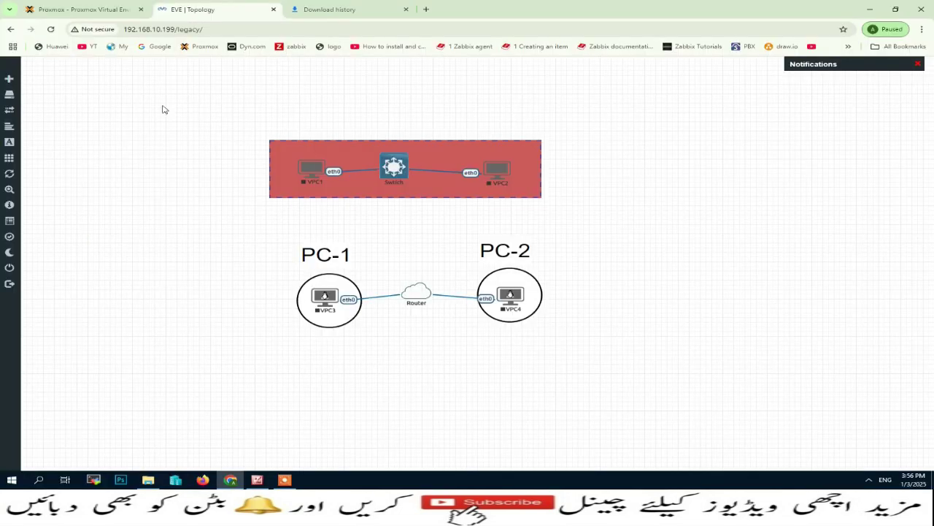
- Review the lab's configured networks with their types and attached nodes, and close the list
mouse_move(14, 80)
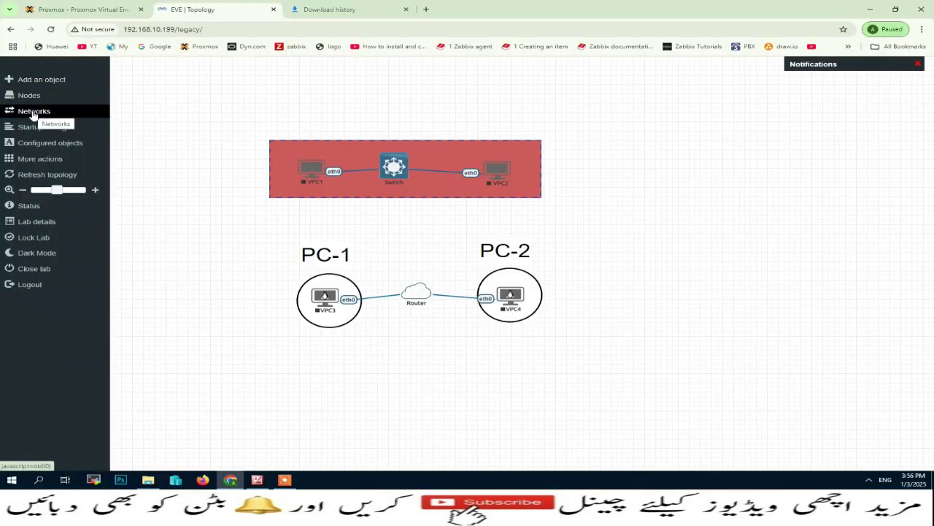
click(38, 117)
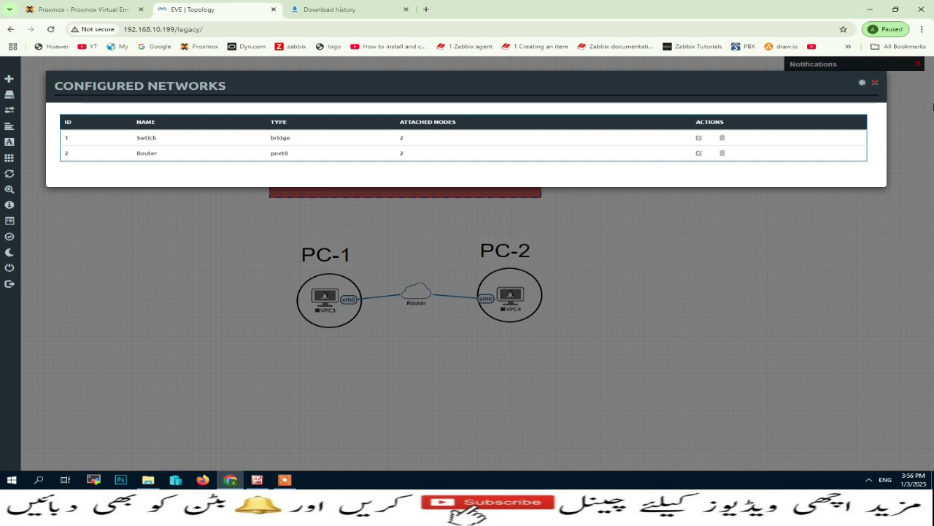
click(876, 83)
- Check the startup-configs of the virtual PCs and bring up the list of the lab's configured objects
mouse_move(14, 110)
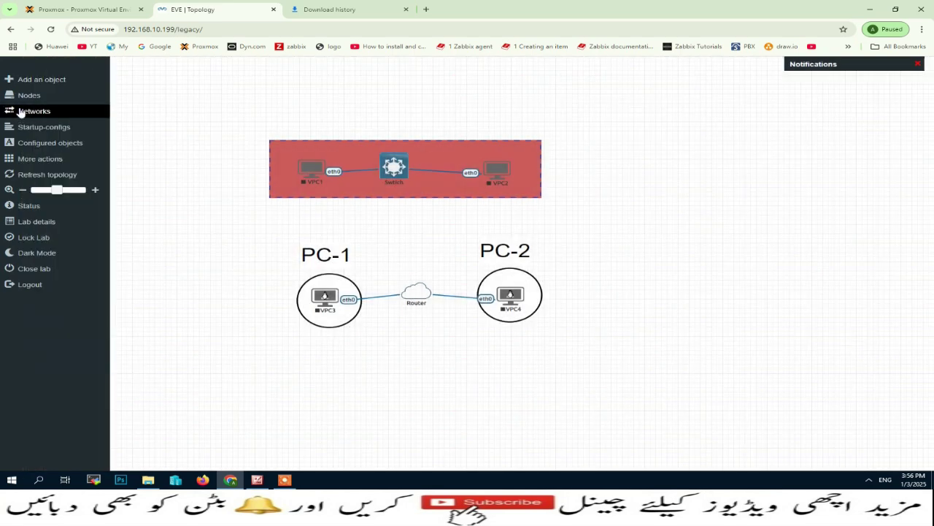
click(32, 130)
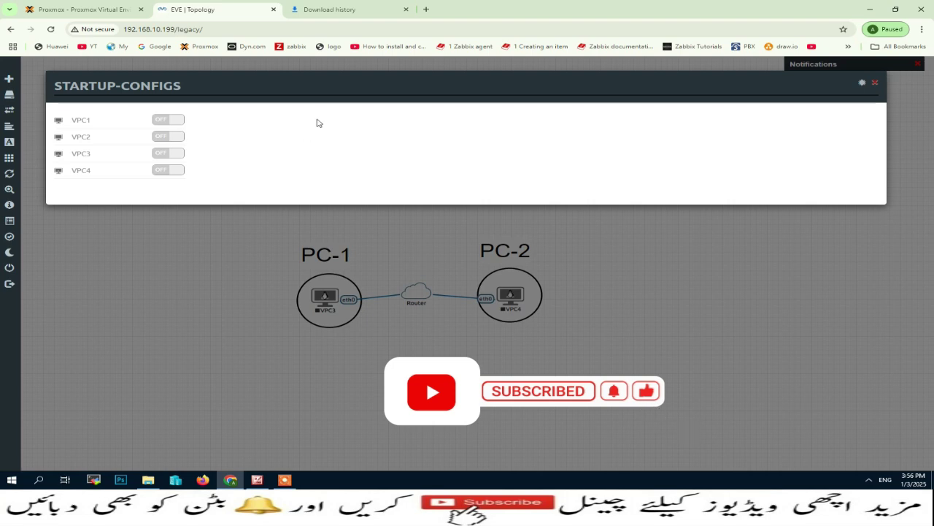
click(875, 84)
mouse_move(37, 121)
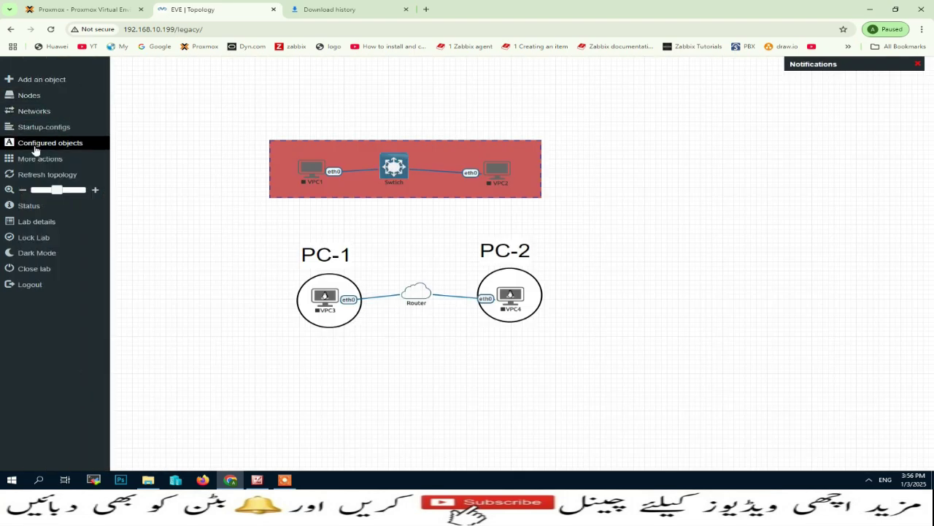
click(35, 143)
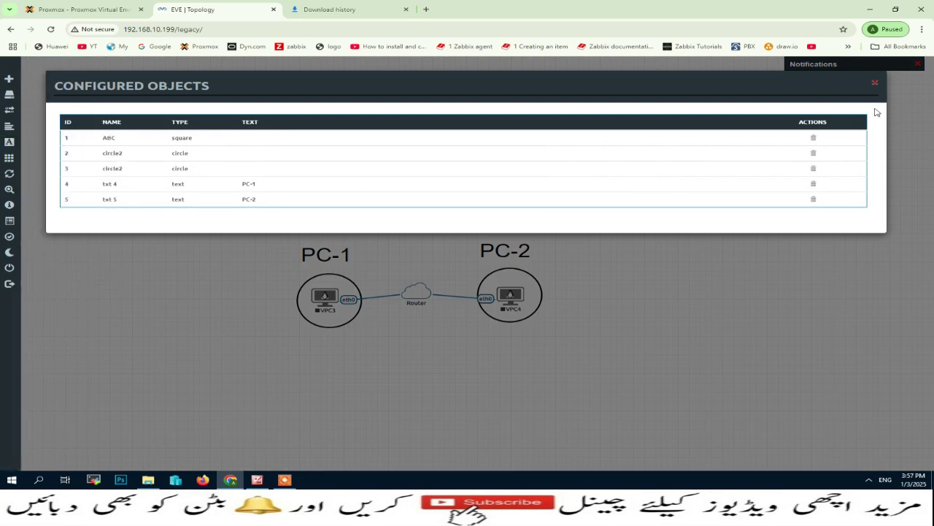
- Close the configured objects list and start all nodes in the lab at once
click(876, 85)
mouse_move(19, 144)
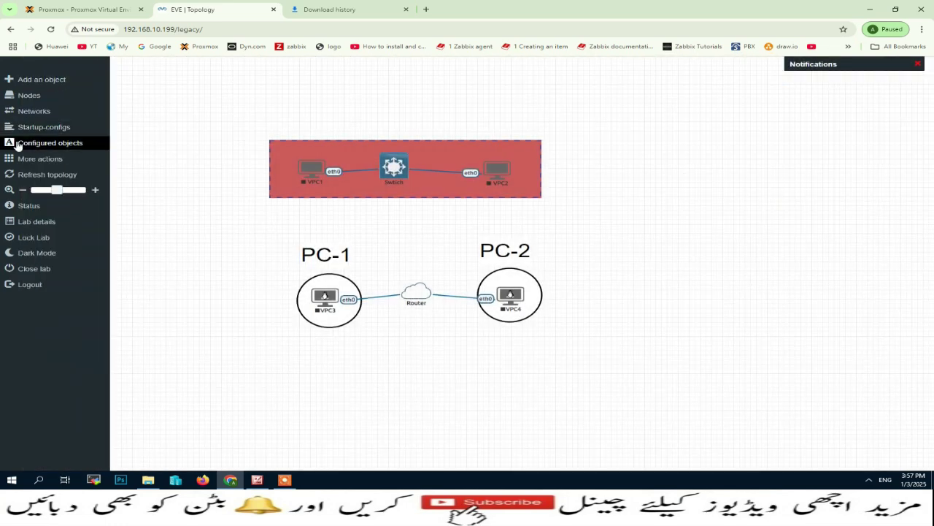
click(24, 161)
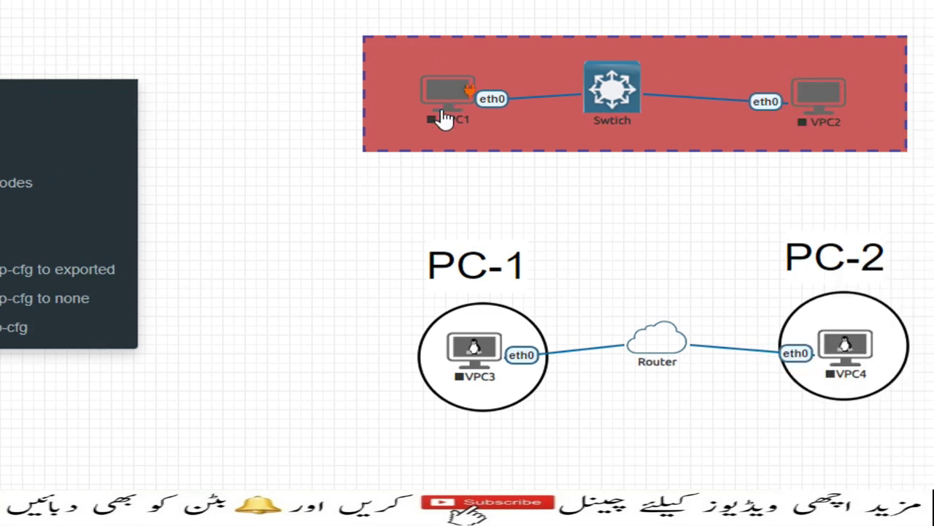
click(130, 97)
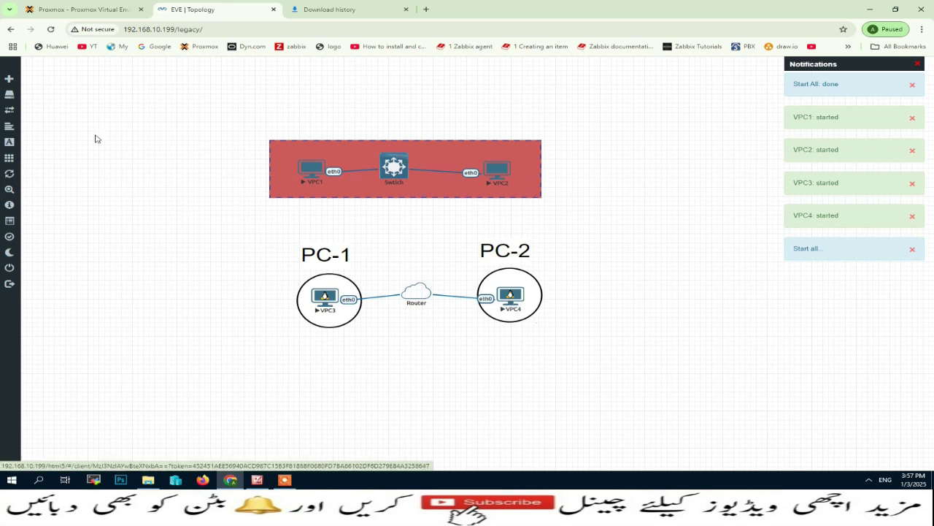
- Stop all running nodes in the lab with one bulk action
mouse_move(27, 133)
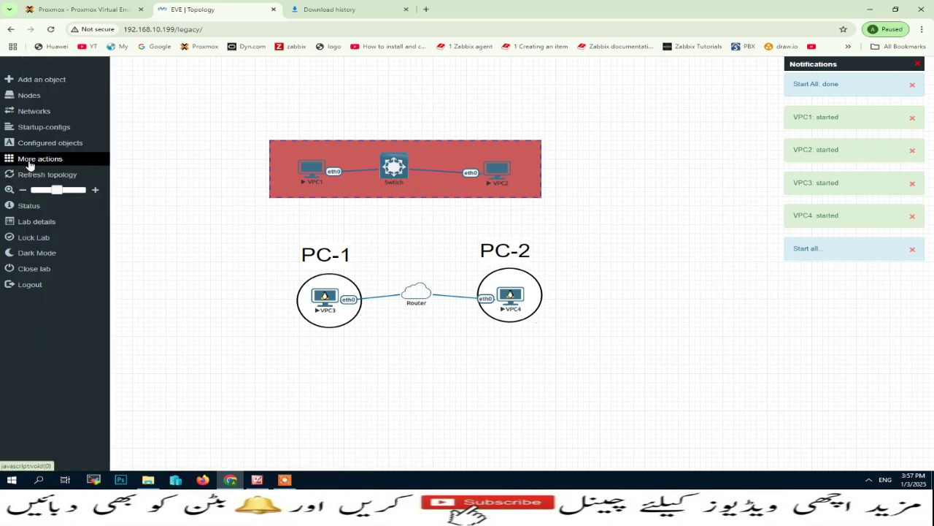
click(26, 163)
click(61, 188)
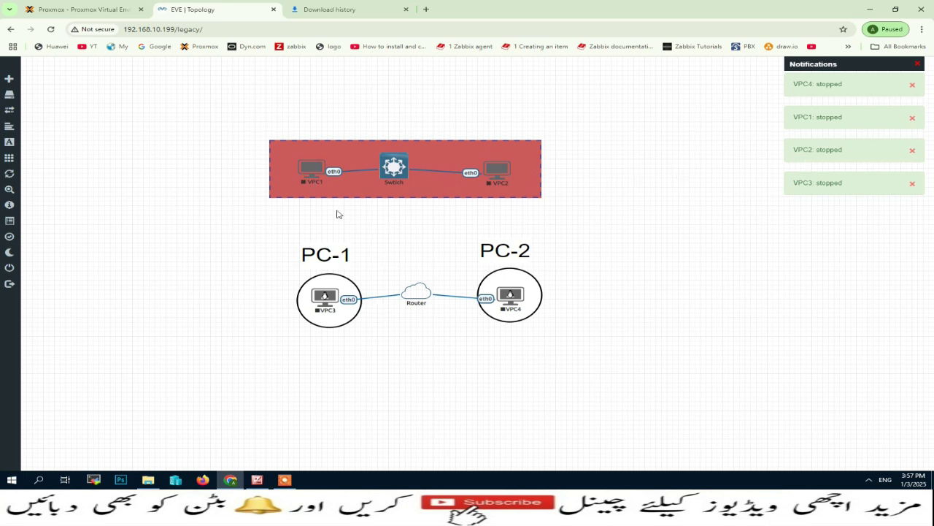
- Look over the bulk node actions without running one, refresh the topology and enlarge its display
click(31, 161)
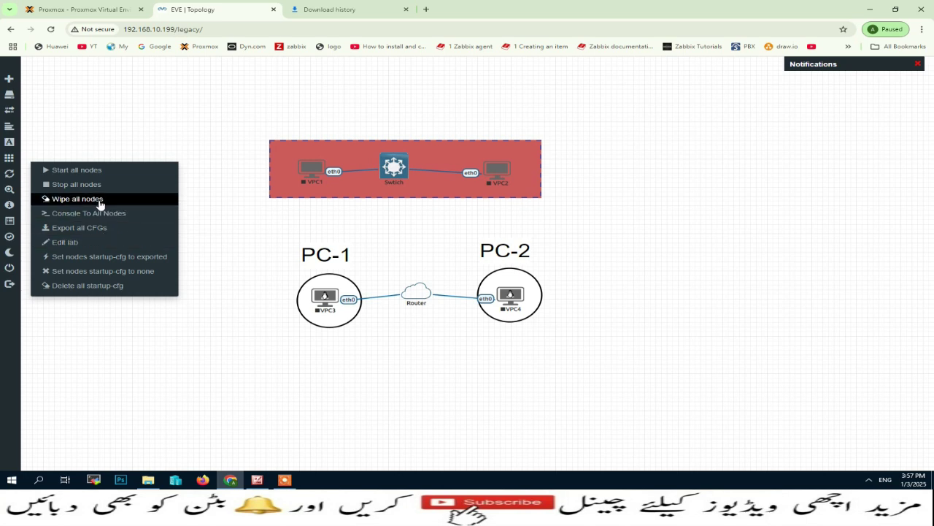
mouse_move(15, 159)
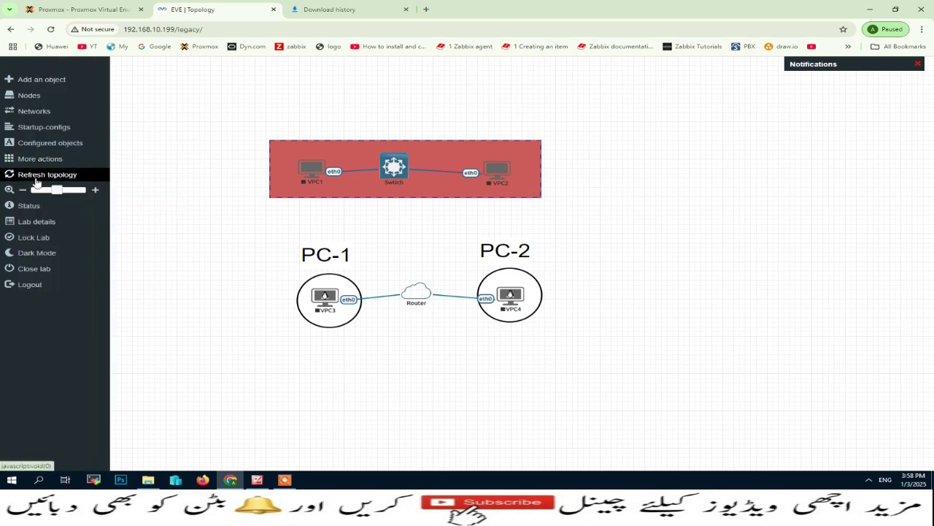
click(36, 176)
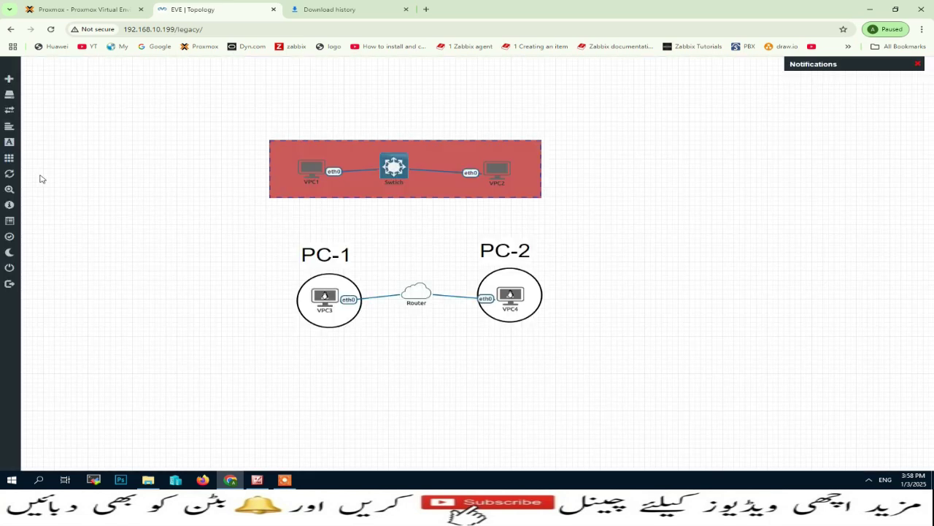
mouse_move(22, 183)
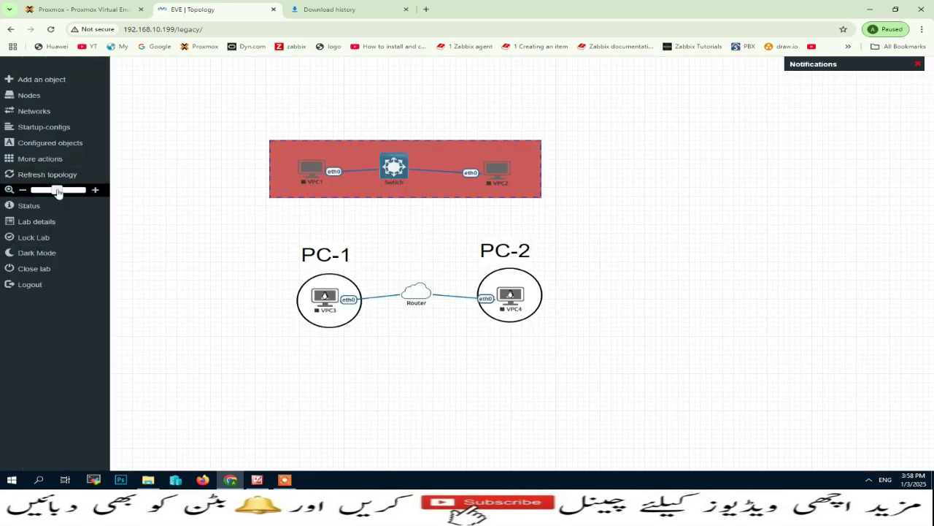
mouse_move(64, 192)
mouse_down()
mouse_move(46, 191)
mouse_move(73, 196)
mouse_up()
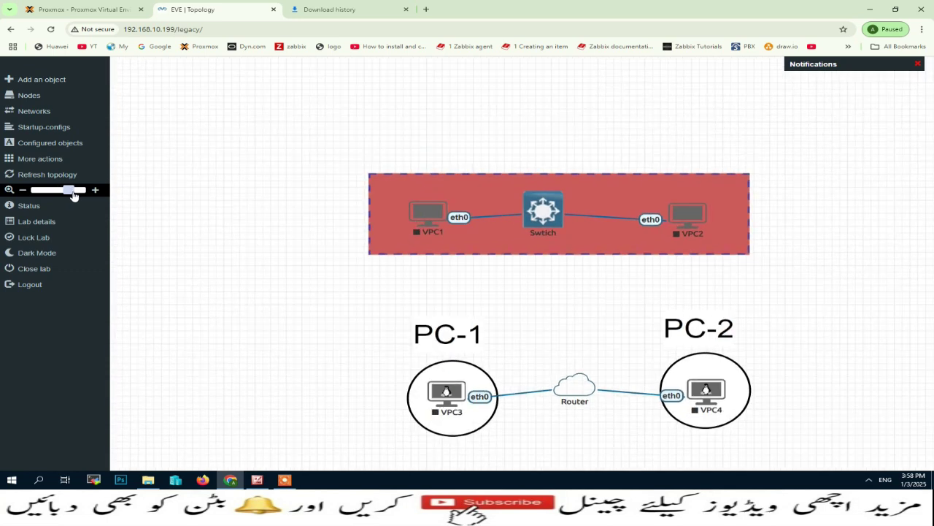
- Review the EVE-NG system status and the lab details, highlighting the lab's ID, and close both windows
click(29, 205)
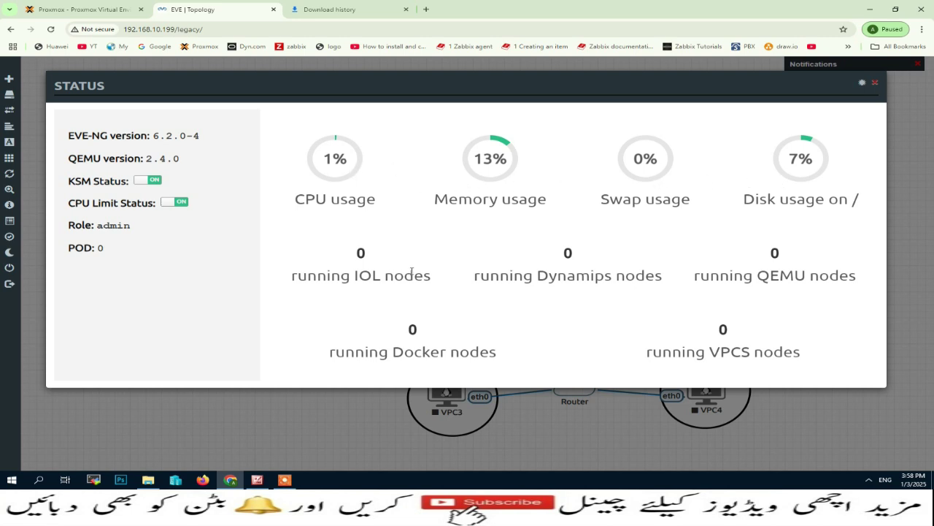
click(877, 85)
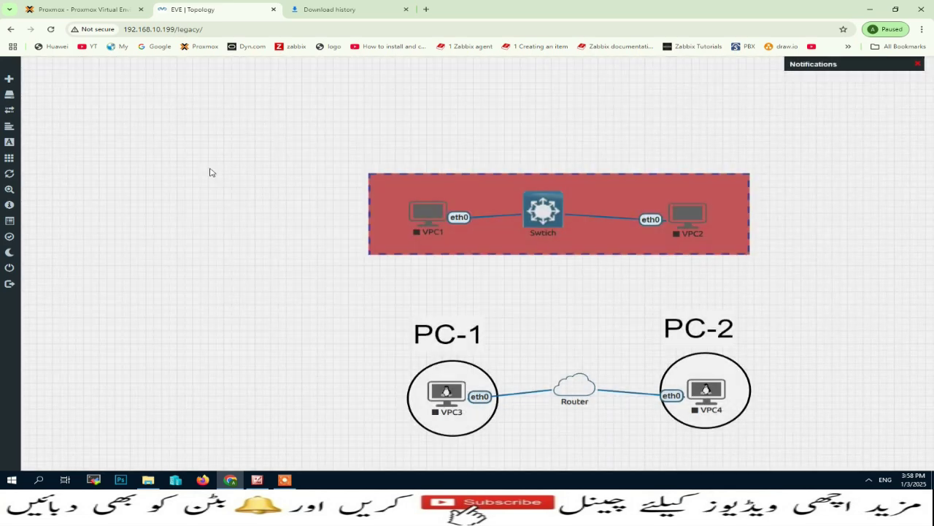
mouse_move(25, 202)
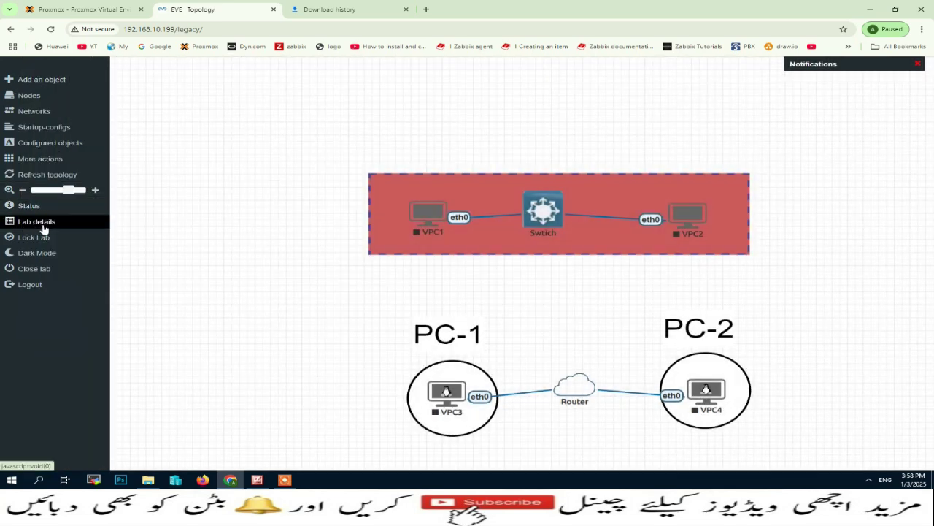
click(42, 224)
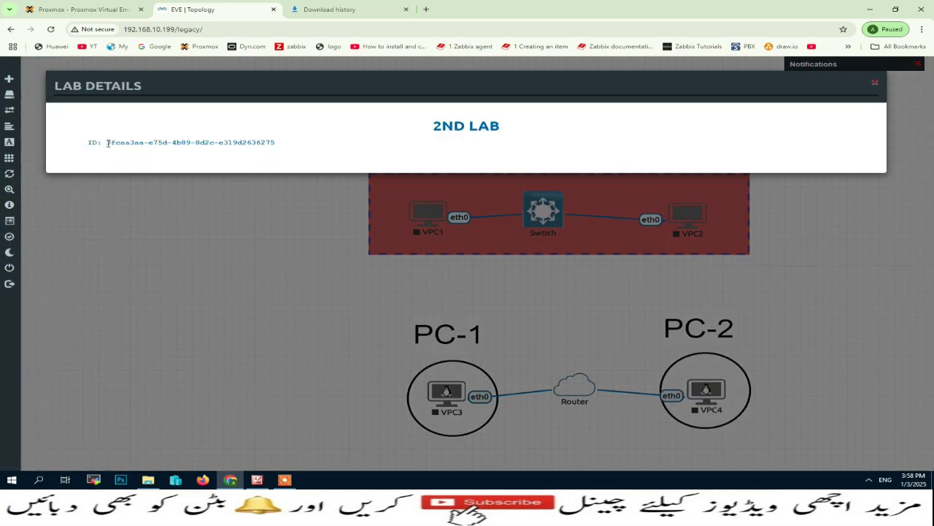
drag(107, 143, 274, 143)
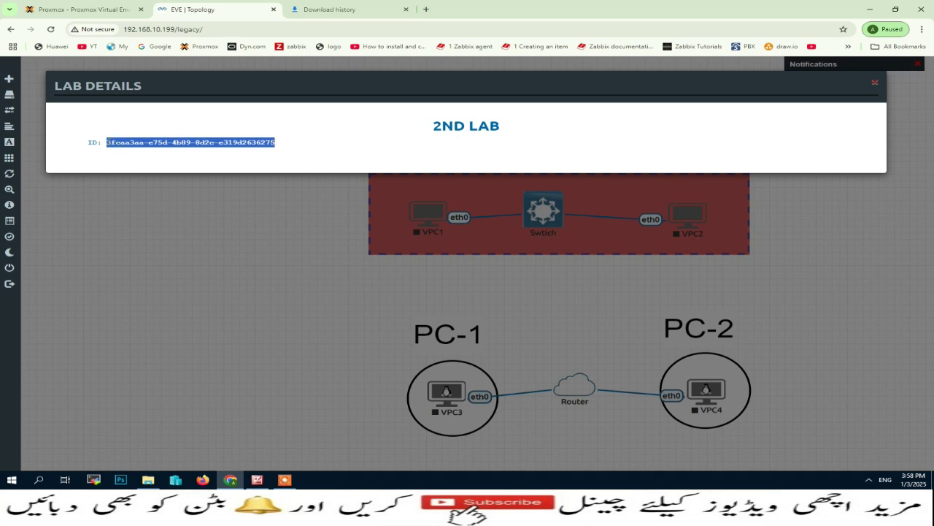
click(876, 84)
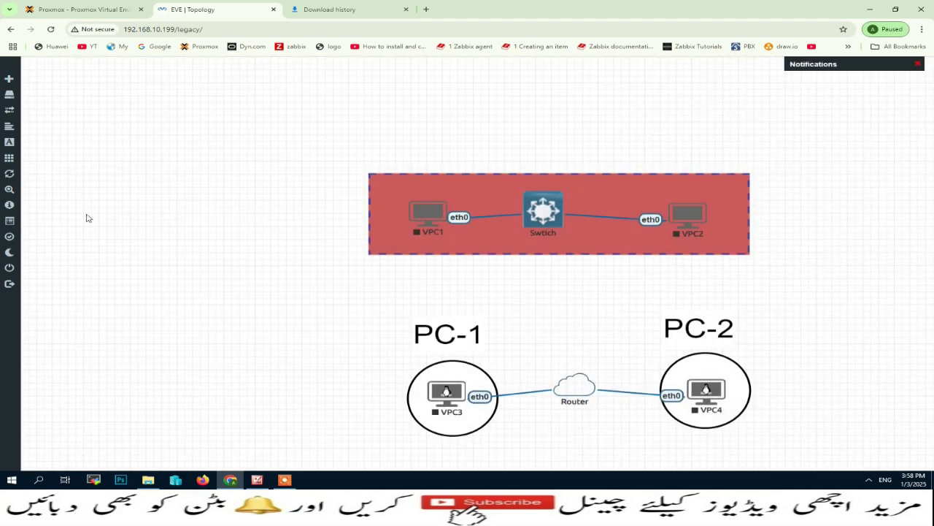
- Move VPC3 out of the circle below the PC-1 label and place it back inside, slightly lower
mouse_move(22, 217)
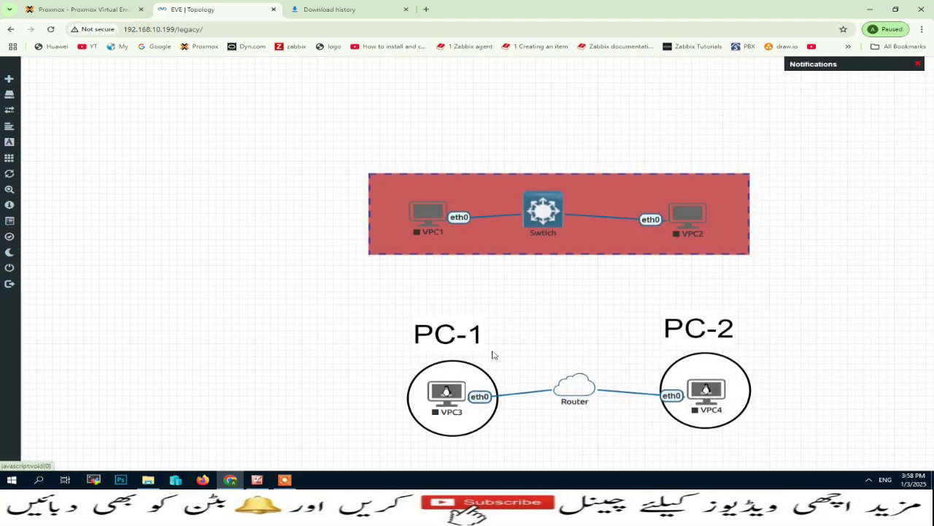
drag(448, 393, 321, 321)
drag(351, 352, 483, 428)
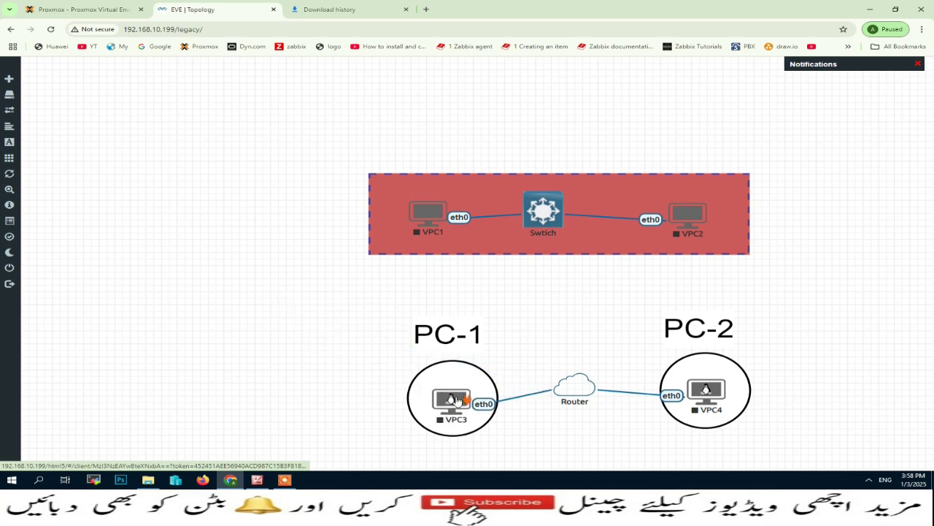
- Try locking and unlocking the lab, and shift VPC4 slightly up and right inside its circle
click(23, 239)
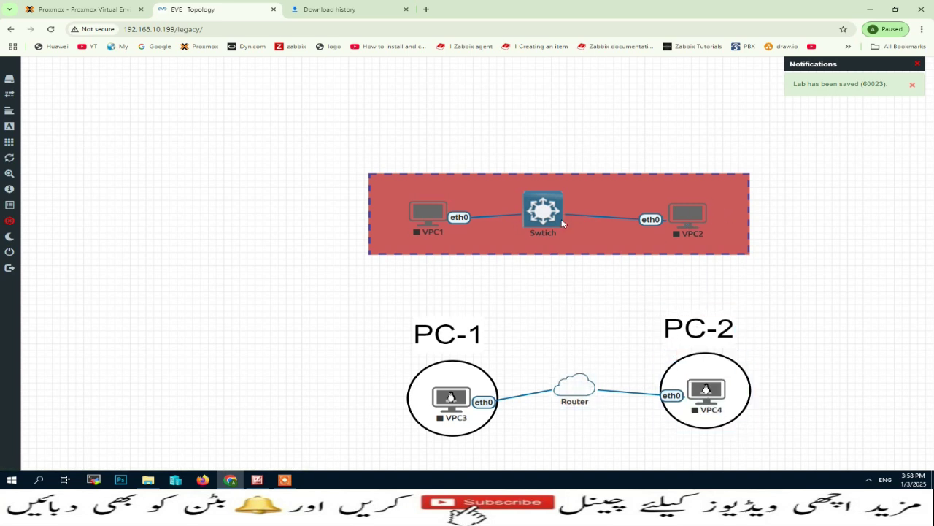
click(28, 222)
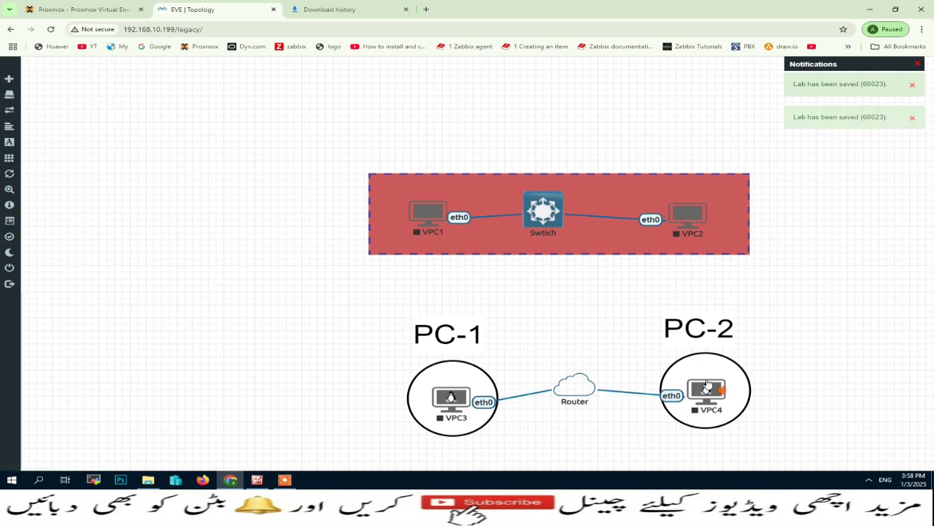
mouse_move(705, 384)
mouse_down()
mouse_move(635, 337)
mouse_move(697, 378)
mouse_move(711, 376)
mouse_up()
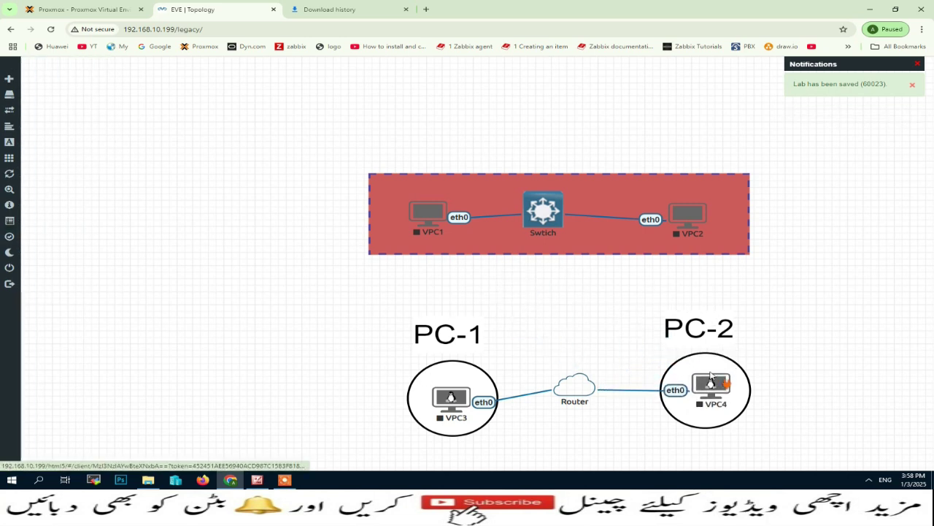
- Switch the lab interface to dark mode and return it to light mode
mouse_move(15, 199)
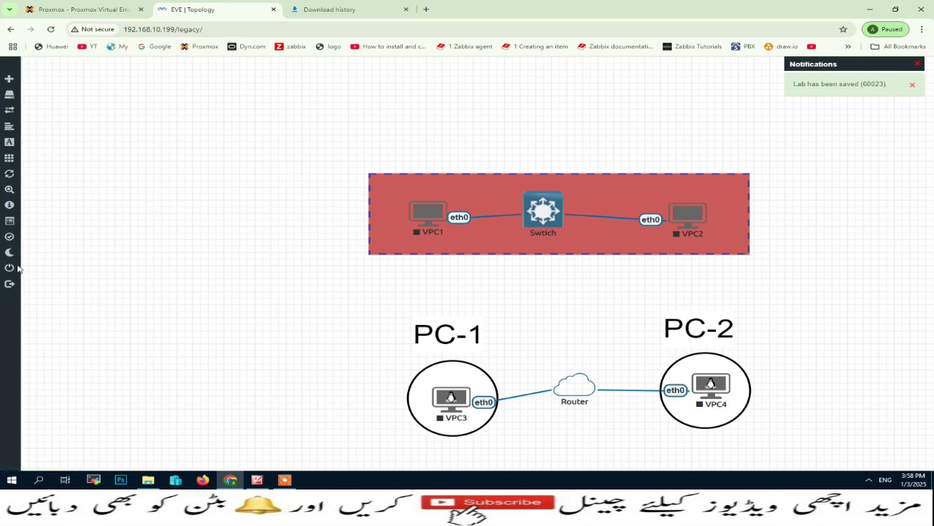
click(36, 252)
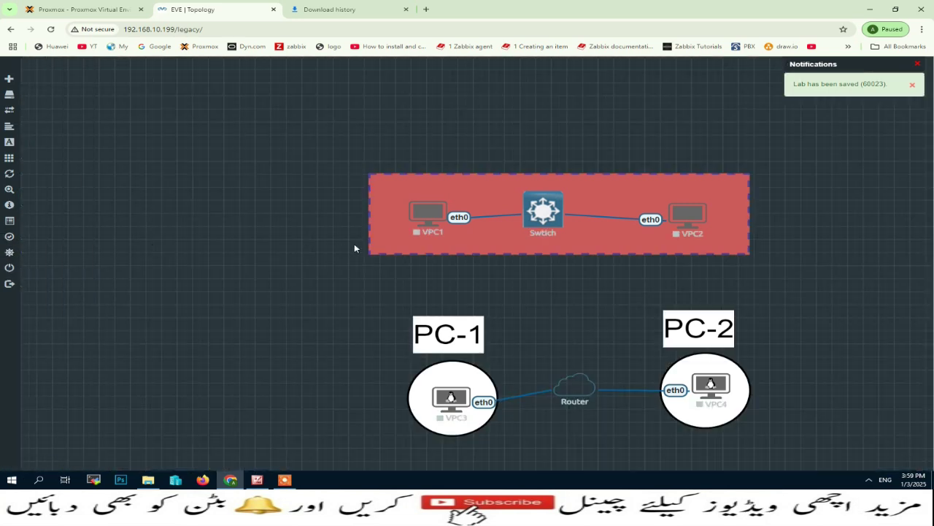
mouse_move(21, 250)
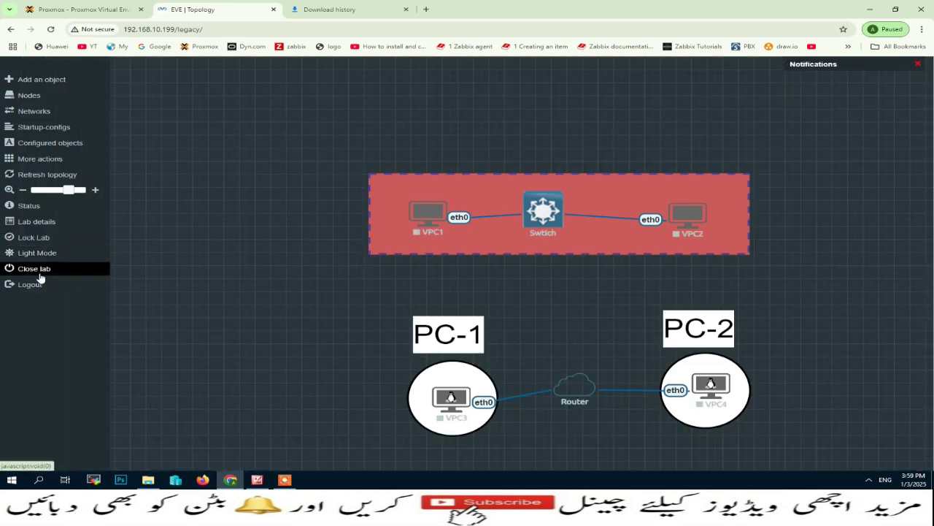
click(36, 253)
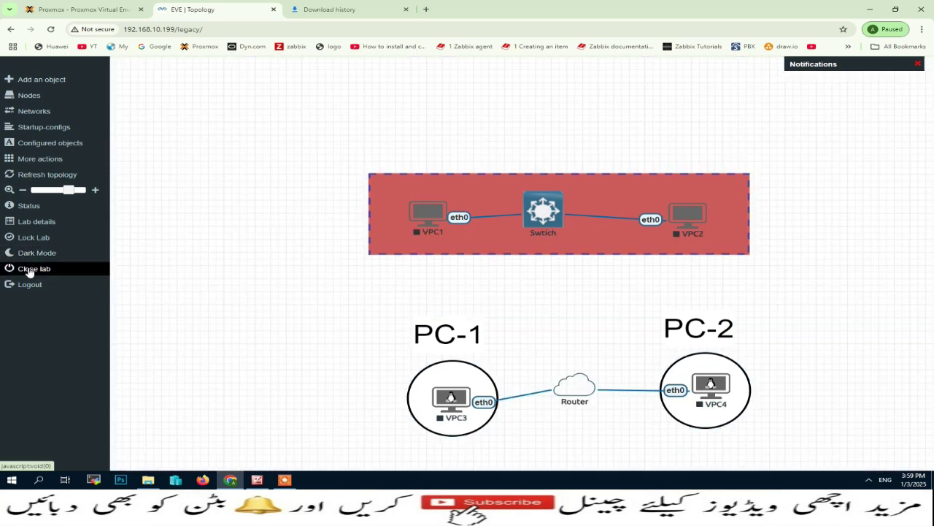
- Close the lab and sign out of the EVE-NG web interface
click(29, 270)
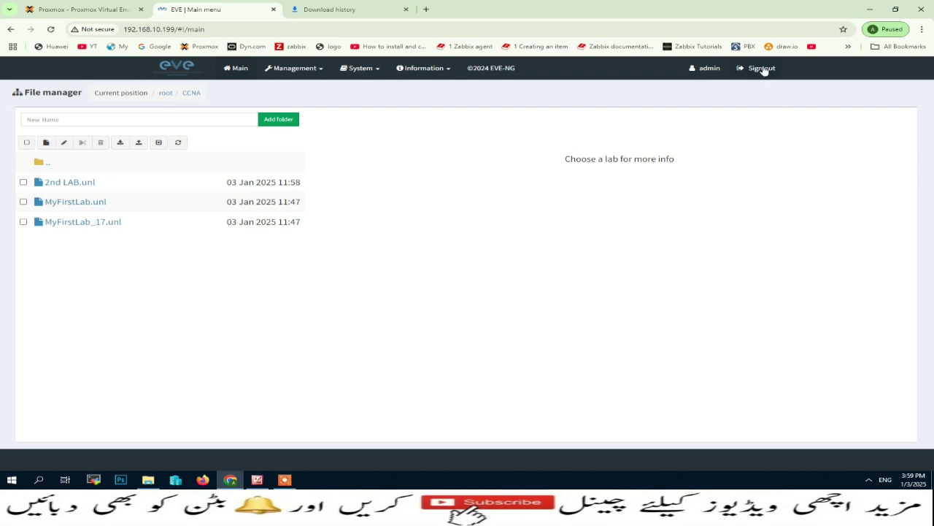
click(43, 168)
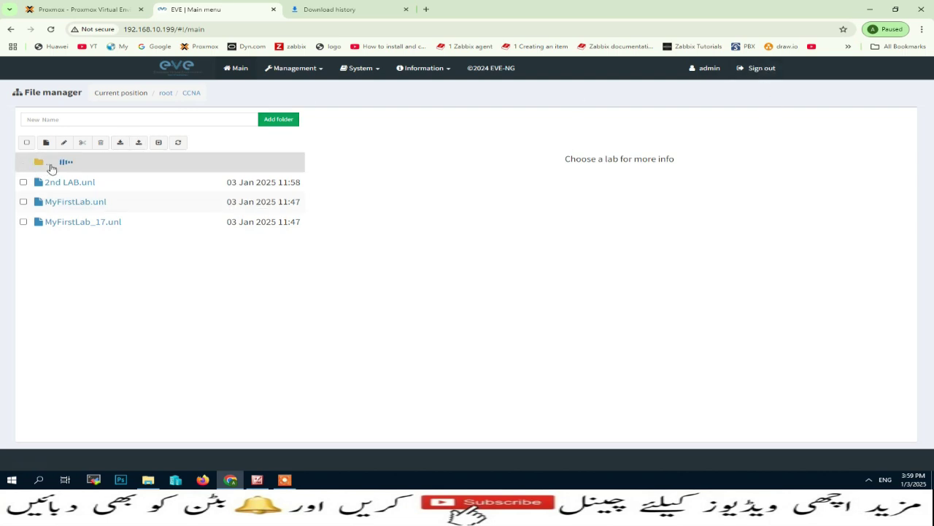
click(770, 72)
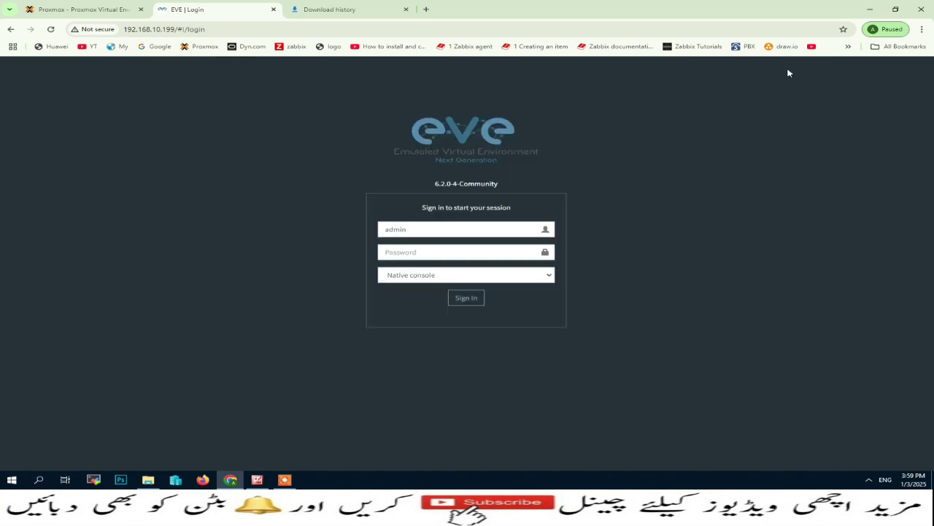